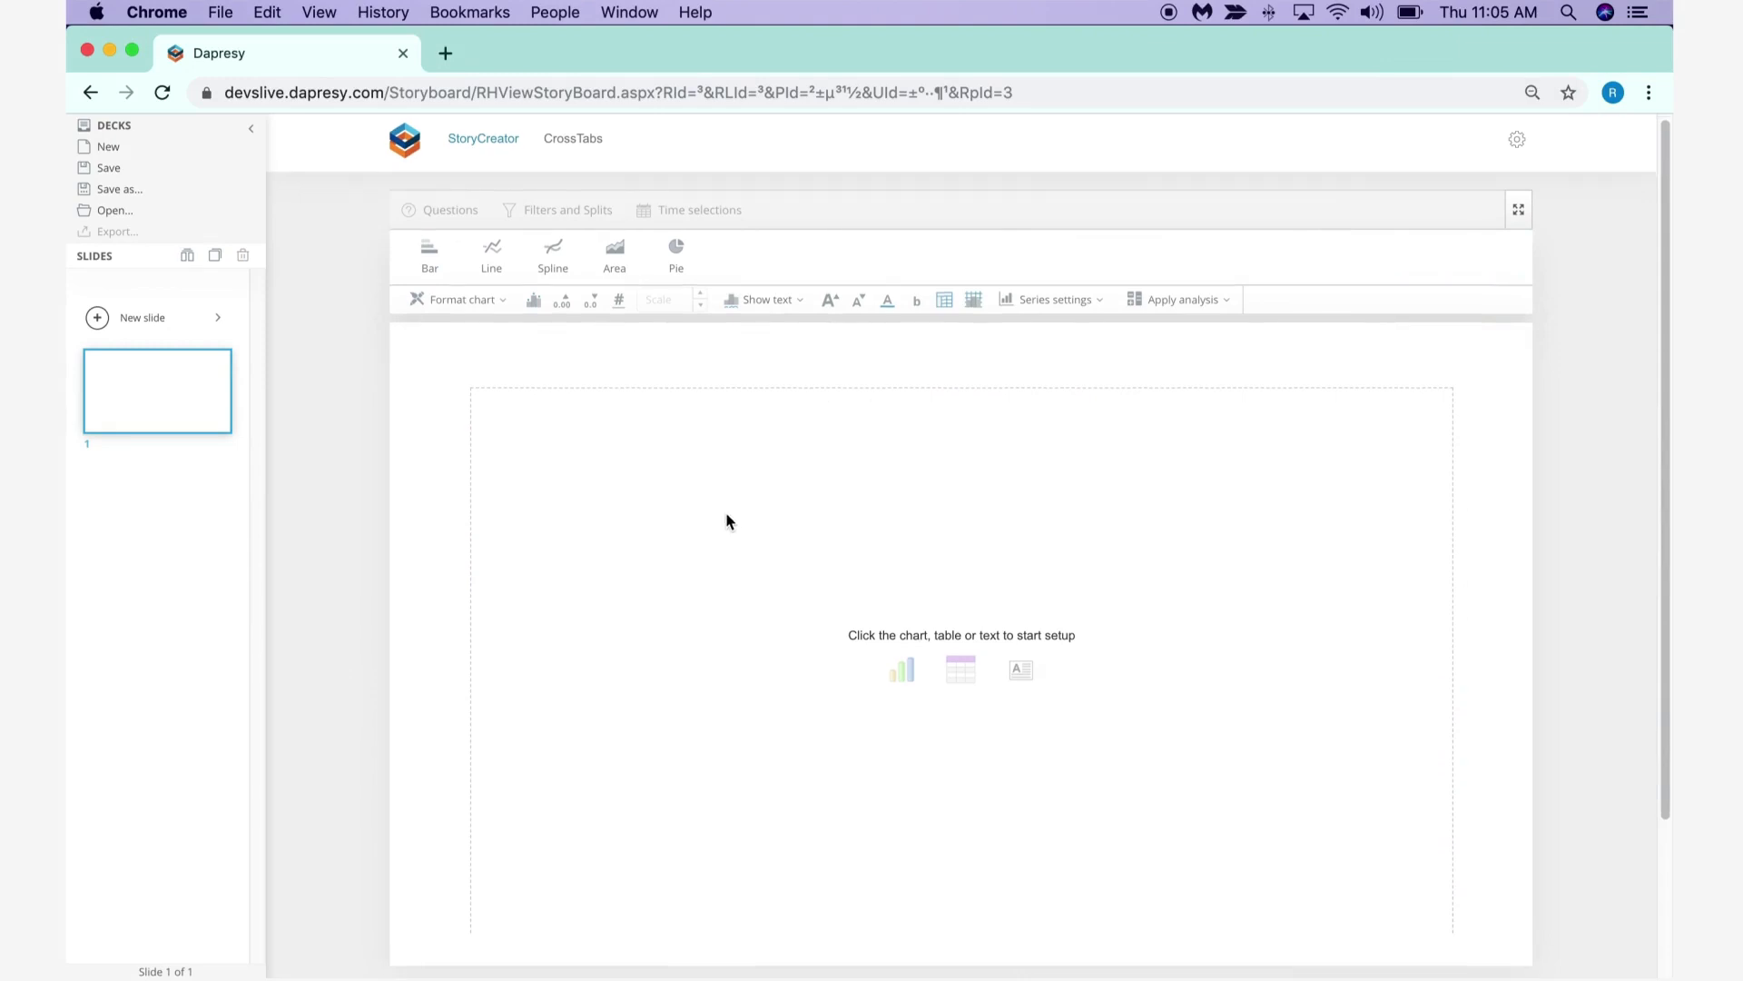
# Step: Select the empty content placeholder on slide 1 of the storyboard
pyautogui.scroll(-1, 431, 336)
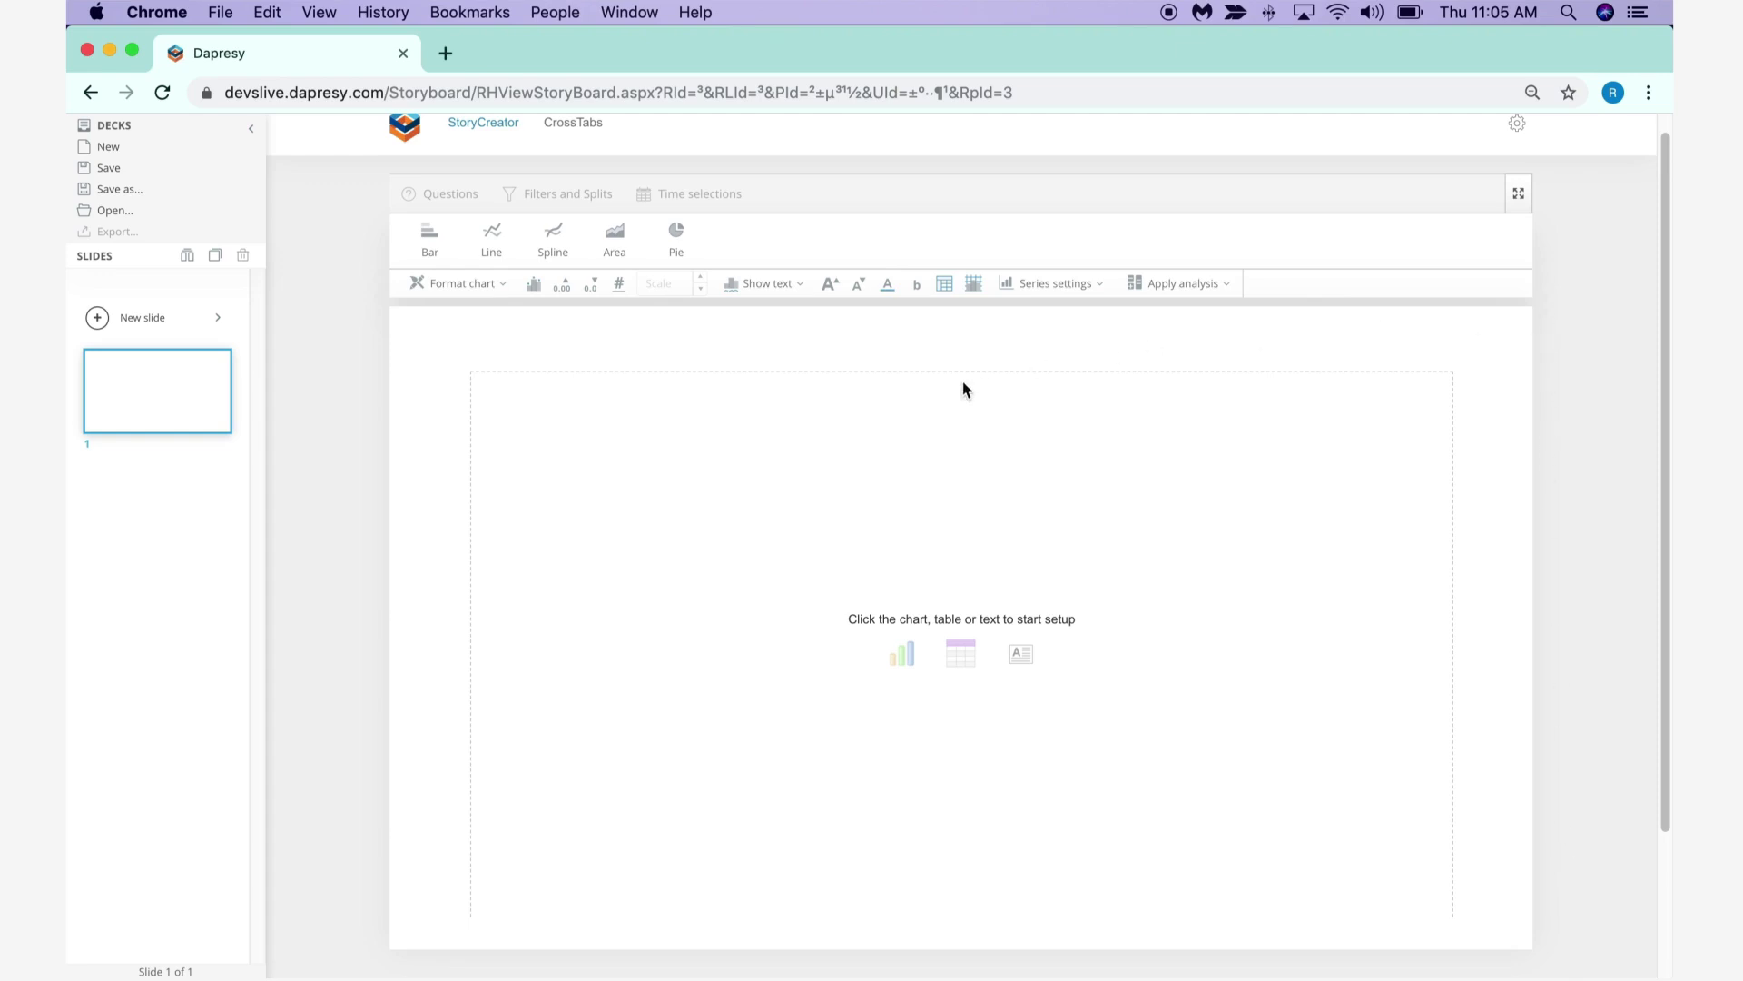
pyautogui.click(902, 440)
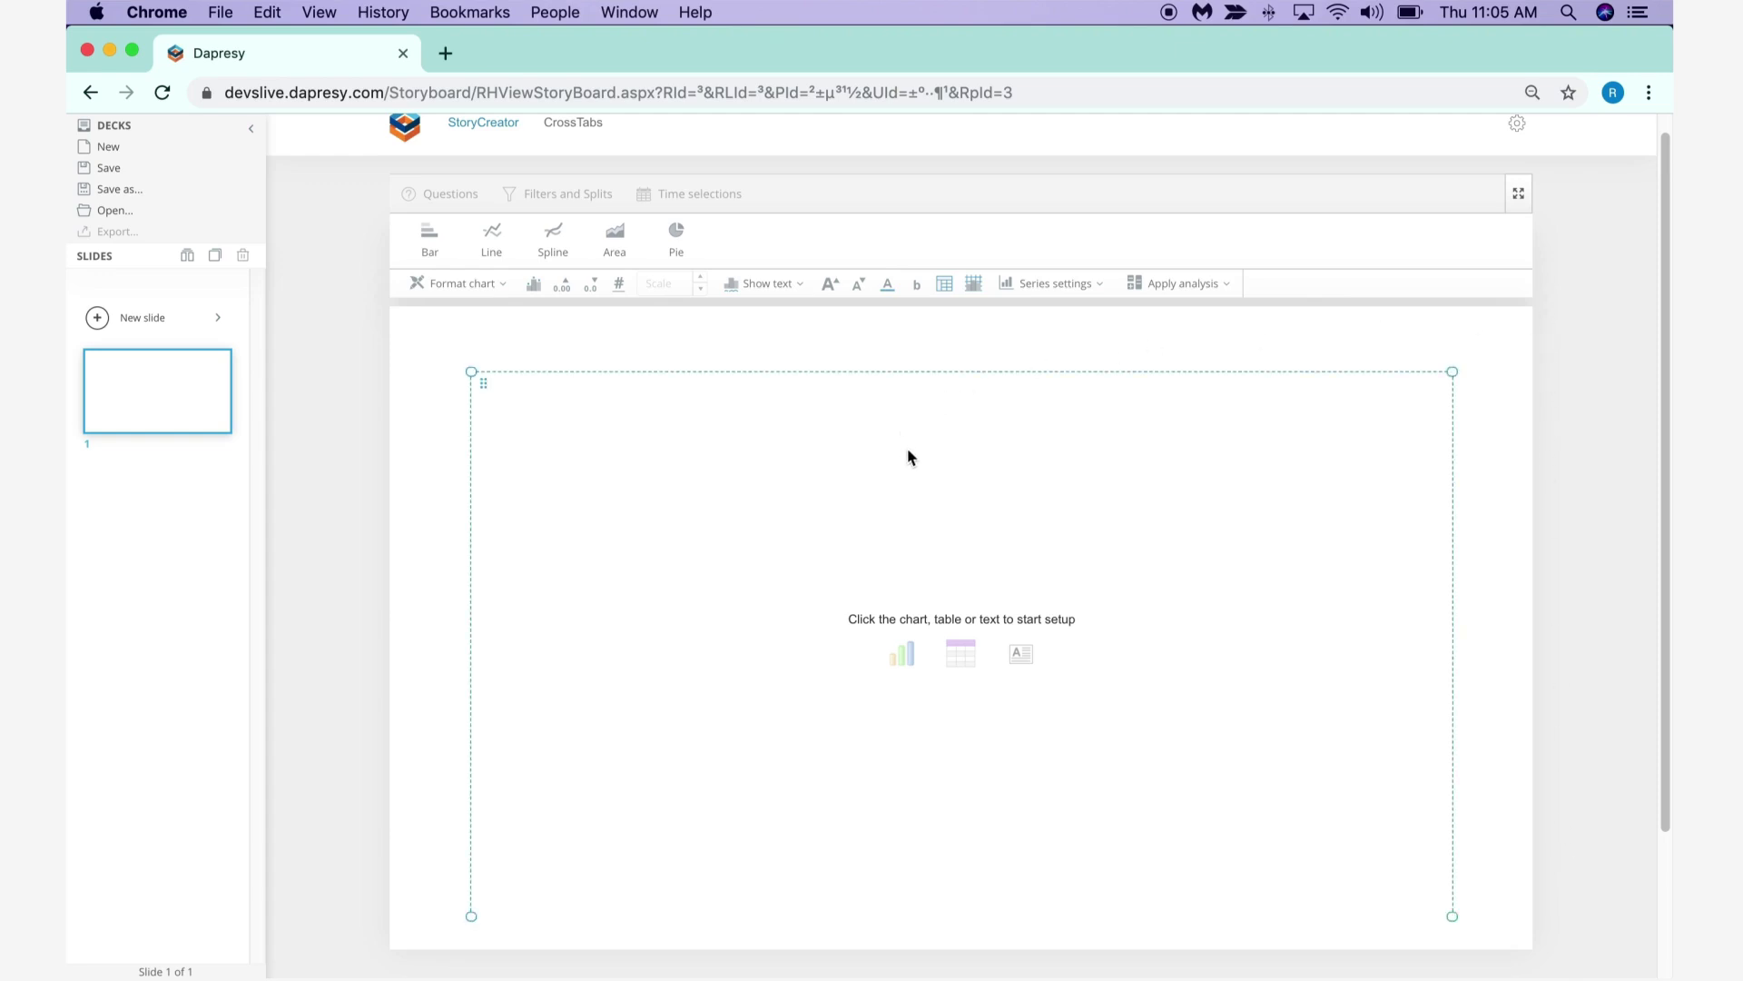
pyautogui.scroll(-2, 754, 472)
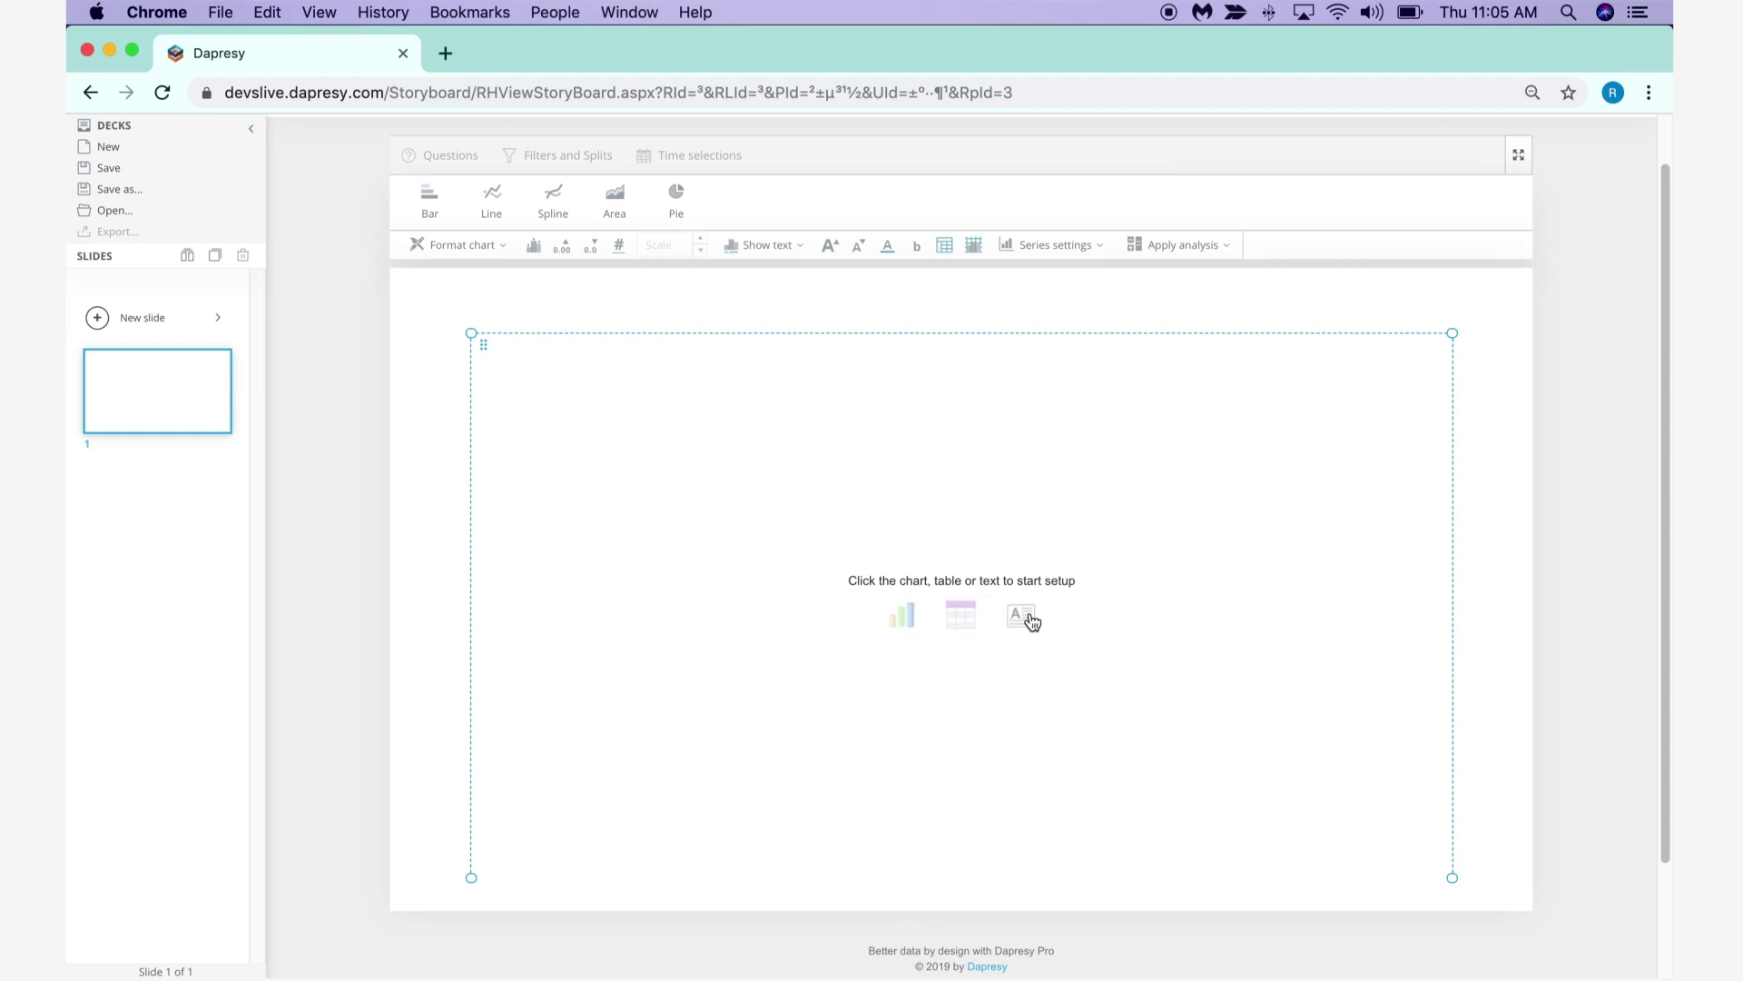
# Step: Chart Spontaneous brand awareness - Top of mind for the brands Dapresy Telecom through DonkyCom
pyautogui.click(902, 623)
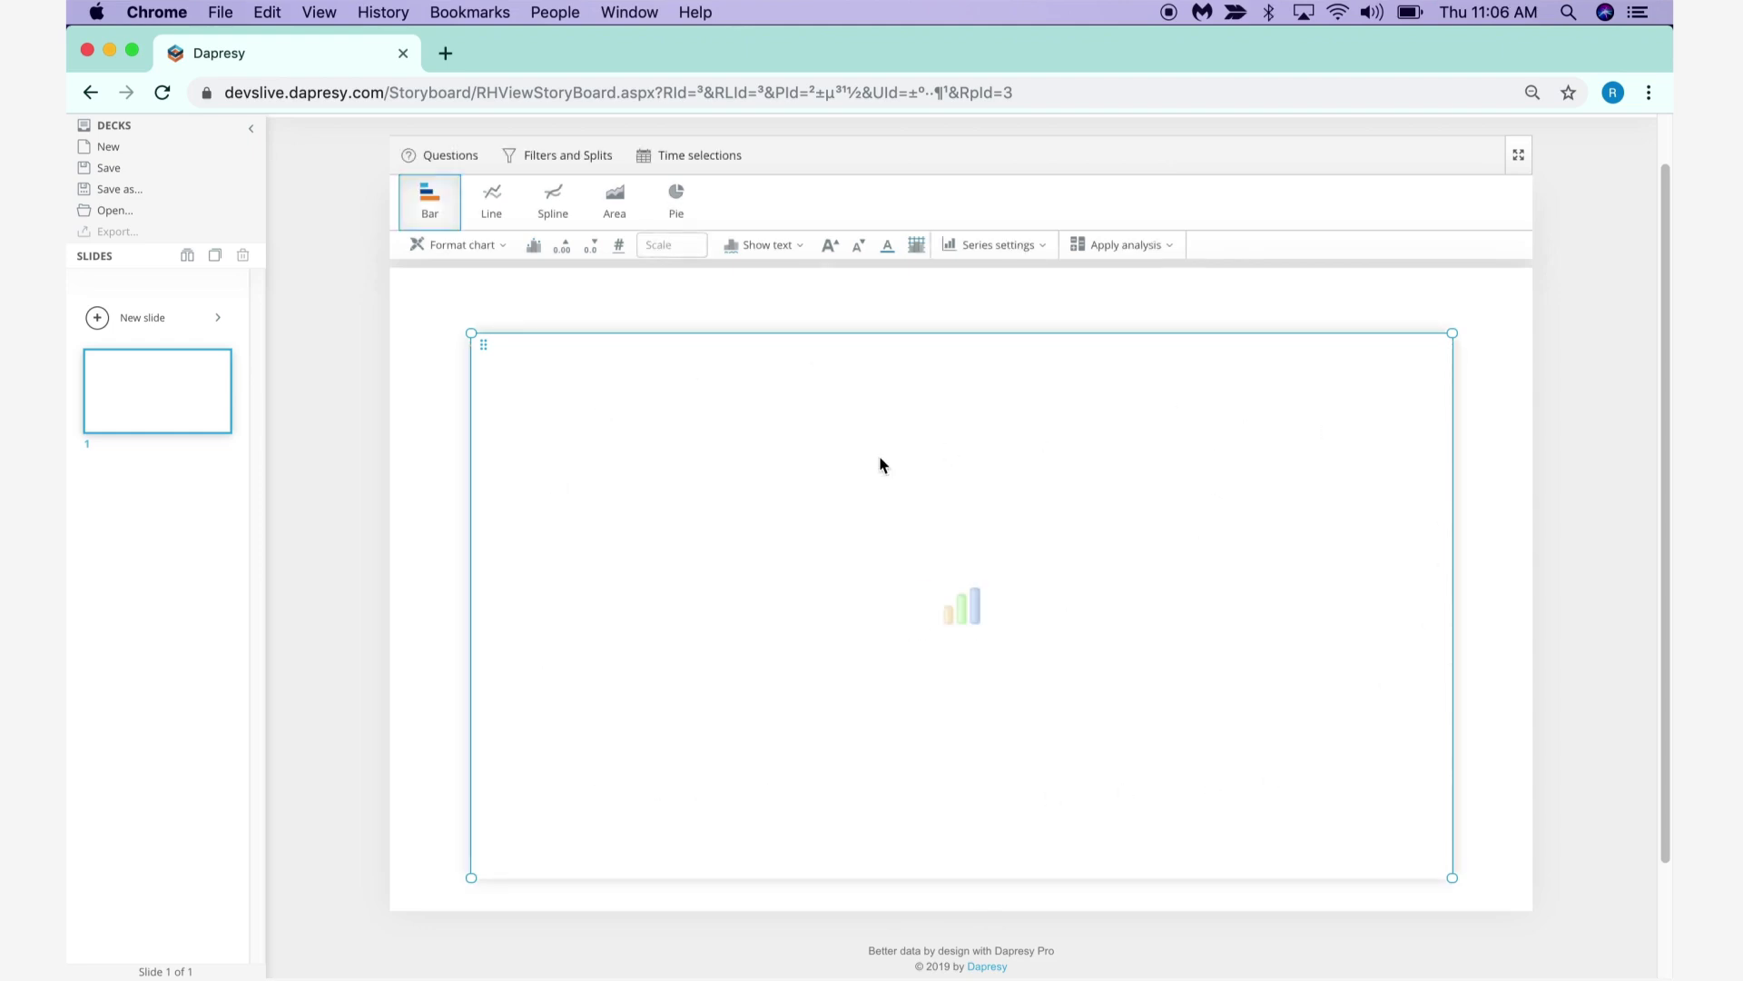
pyautogui.click(429, 162)
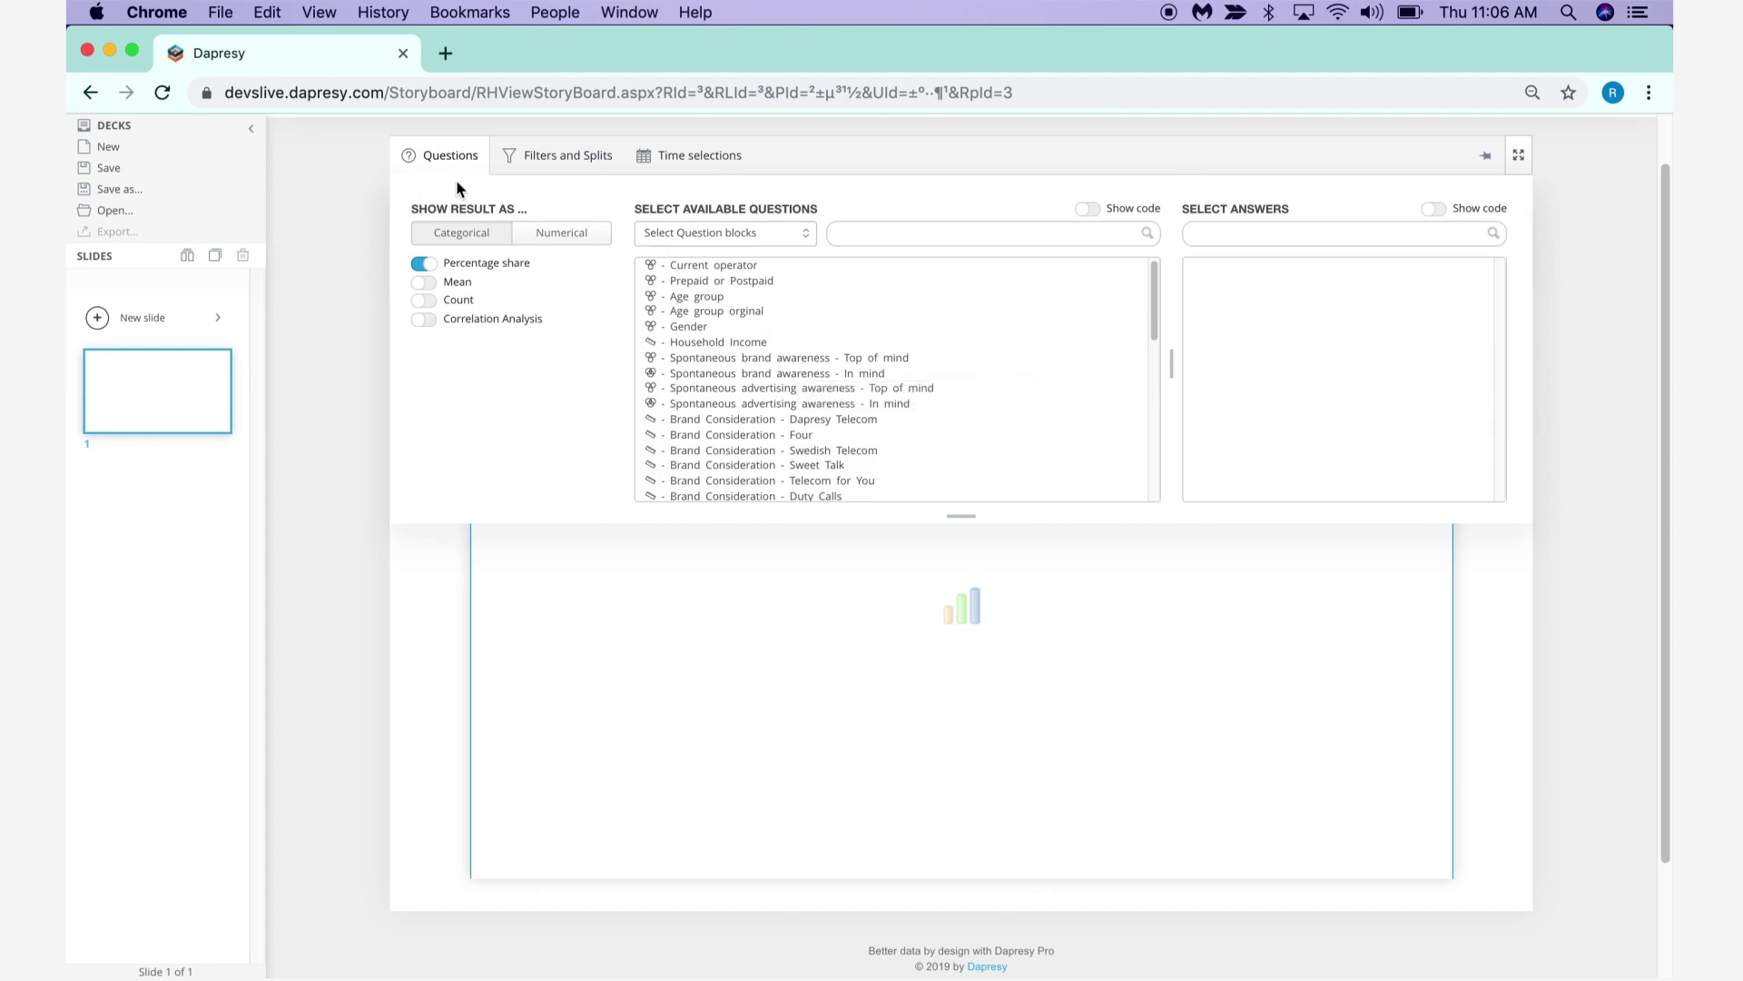
pyautogui.click(793, 357)
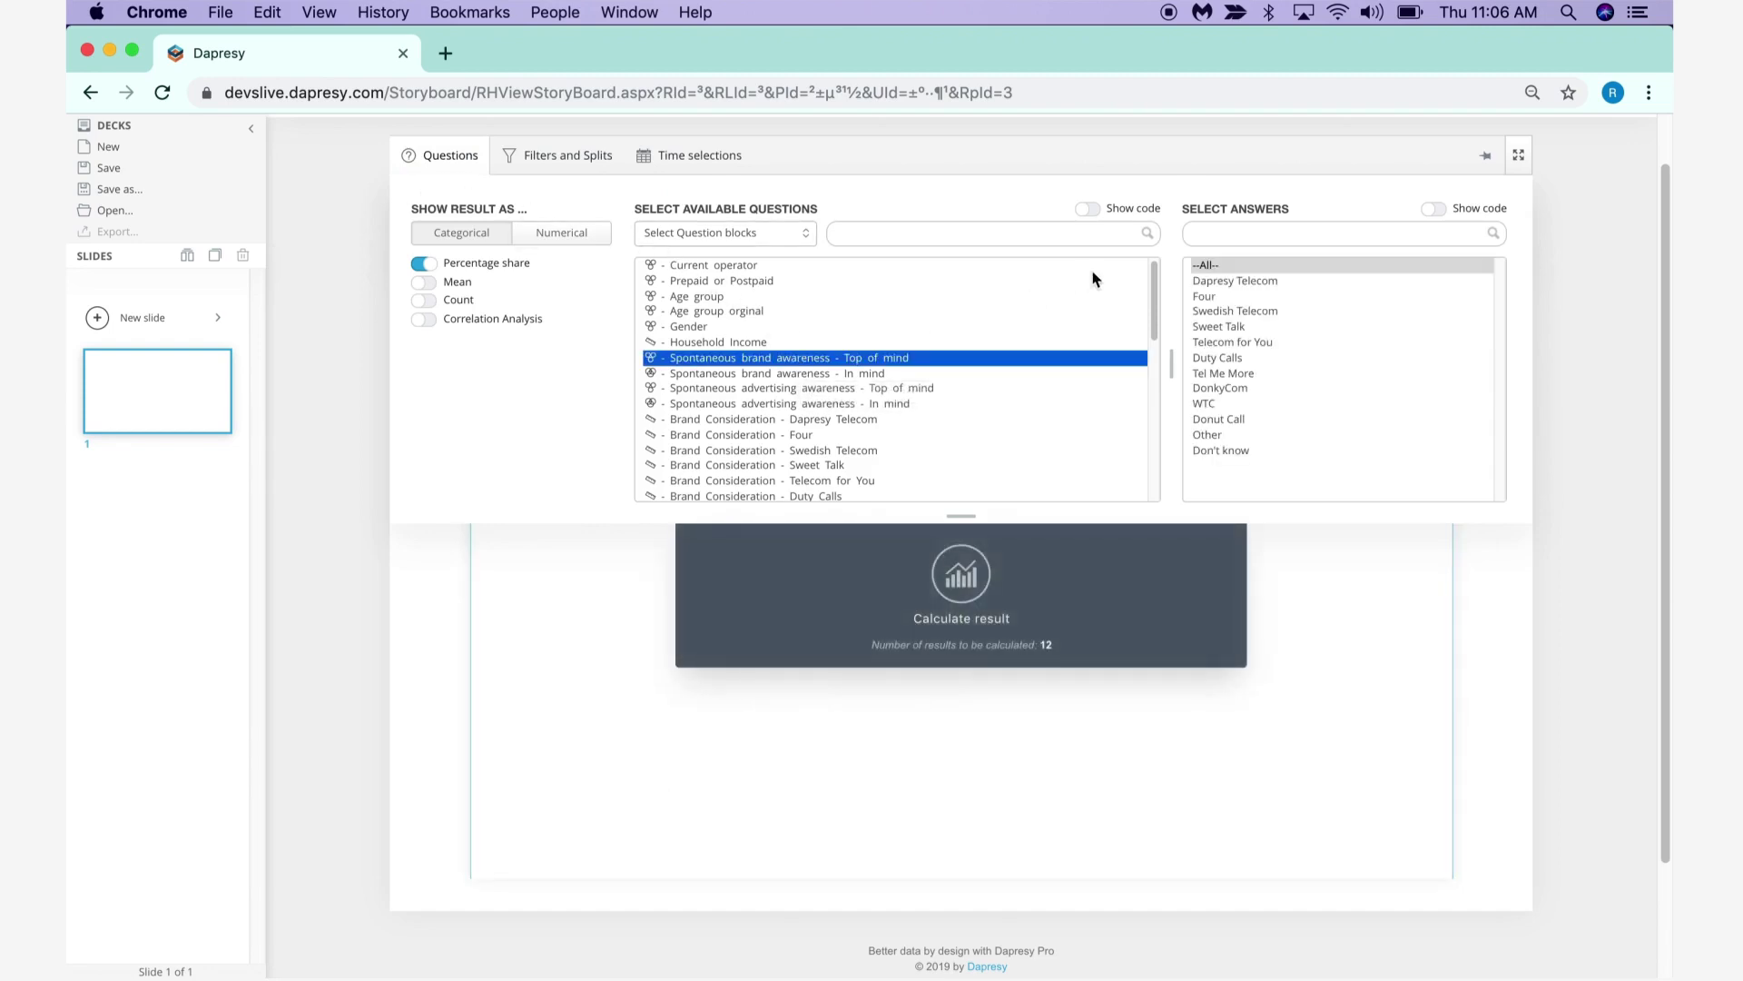
pyautogui.moveTo(1265, 280); pyautogui.dragTo(1262, 389)
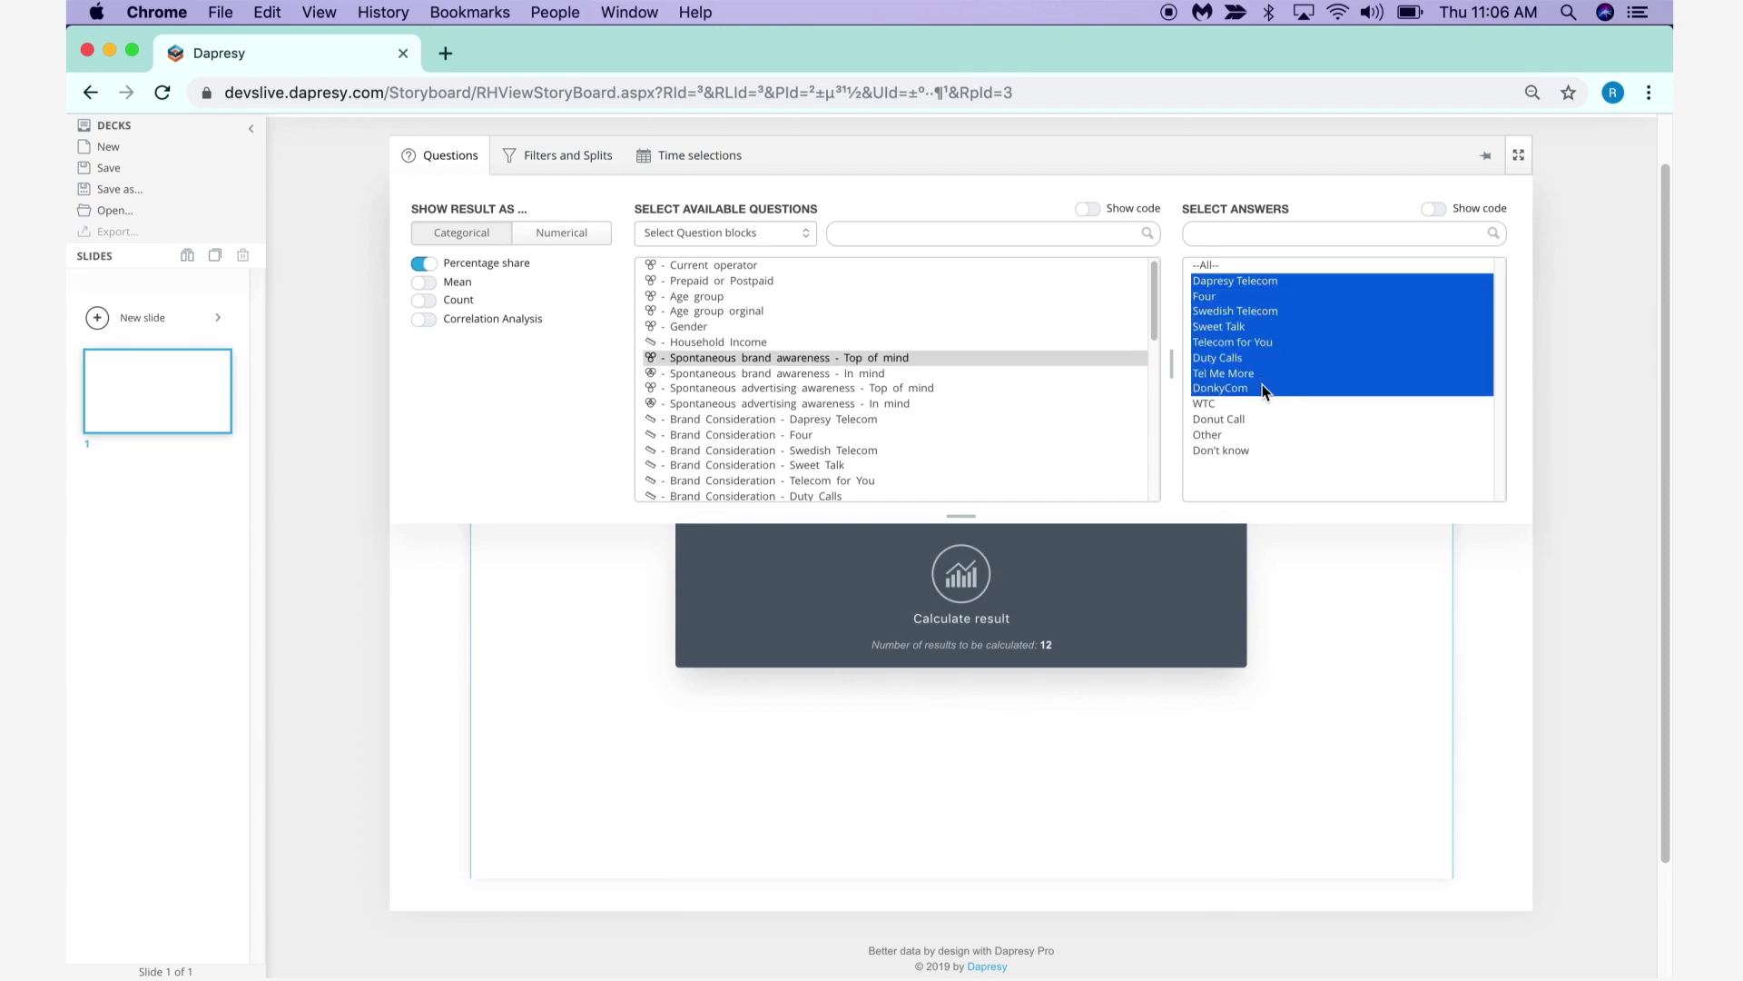
pyautogui.click(967, 572)
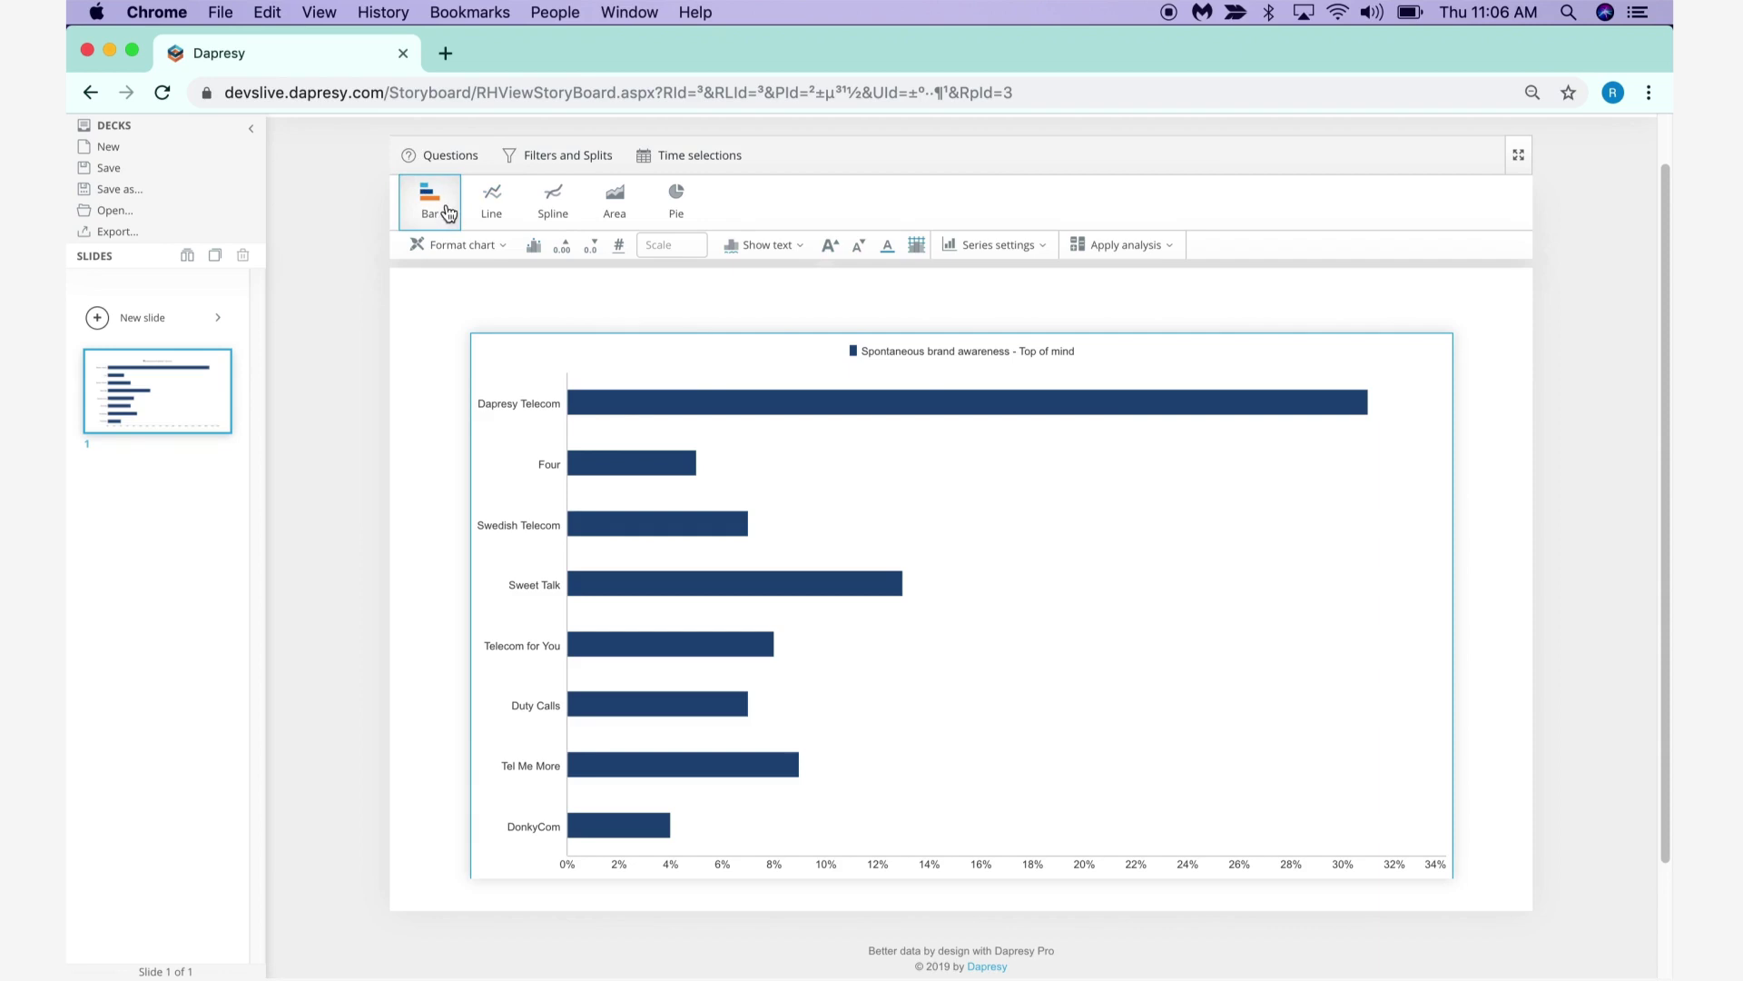
pyautogui.scroll(1, 447, 211)
# Step: Switch the brand awareness chart type from Bar to Column
pyautogui.click(447, 212)
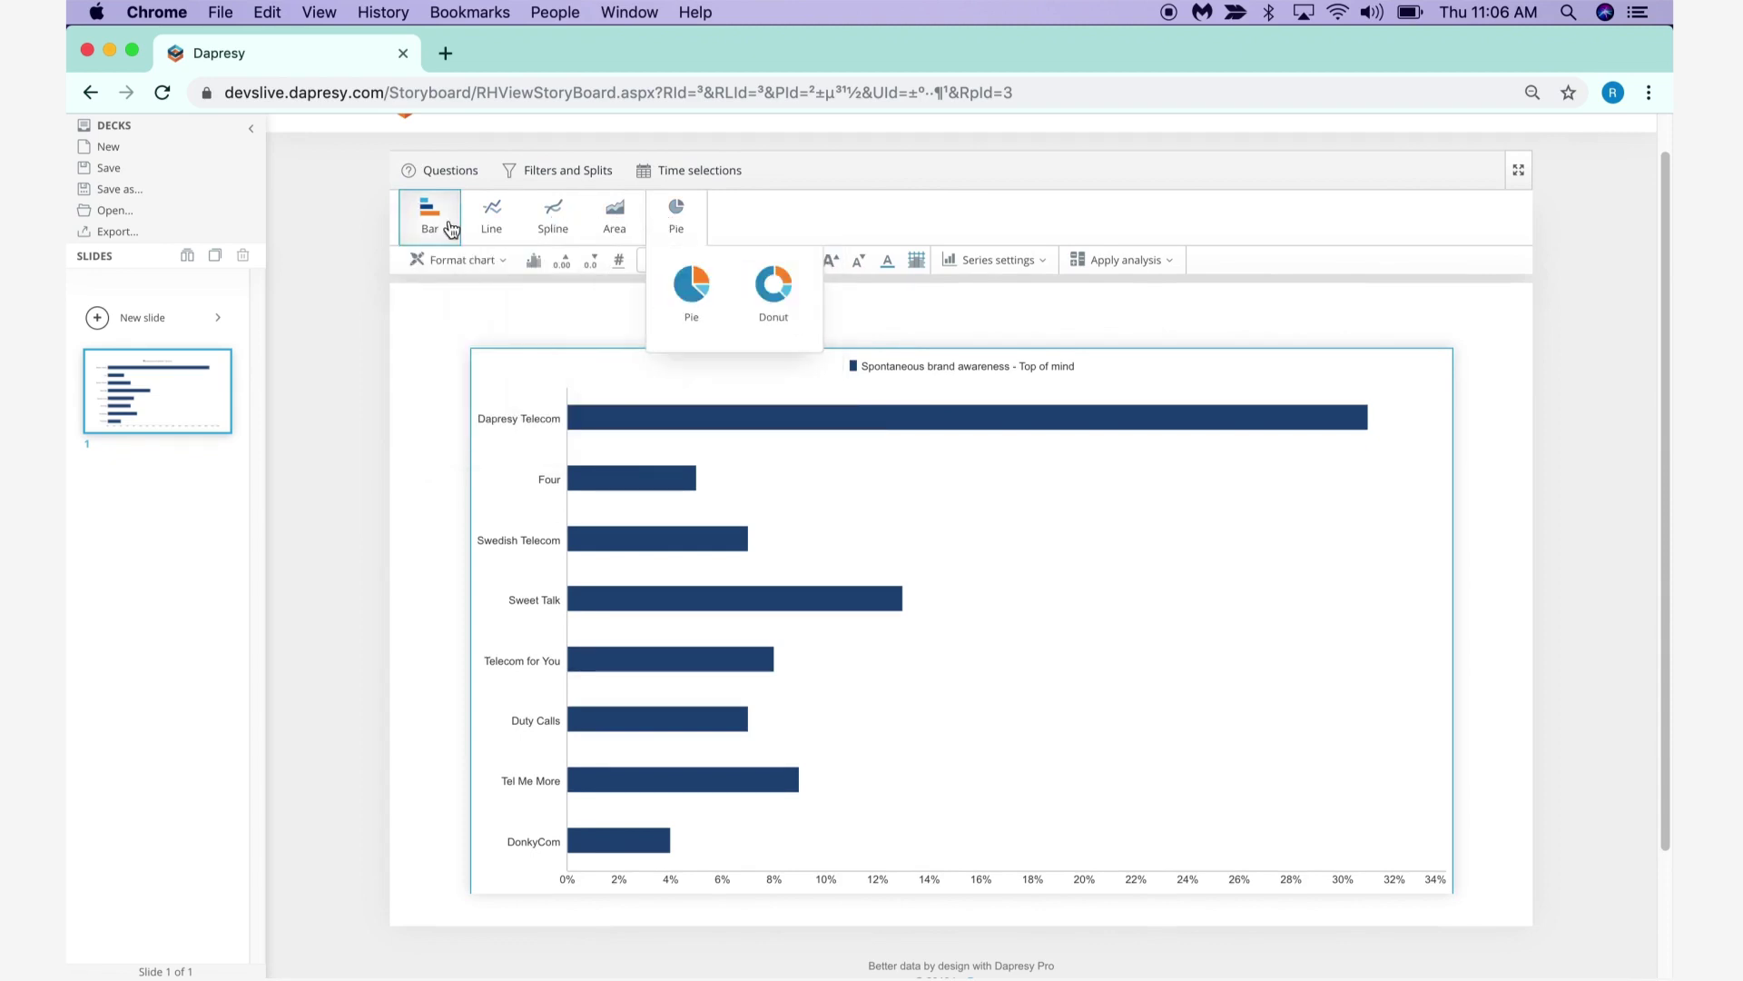
pyautogui.moveTo(440, 222)
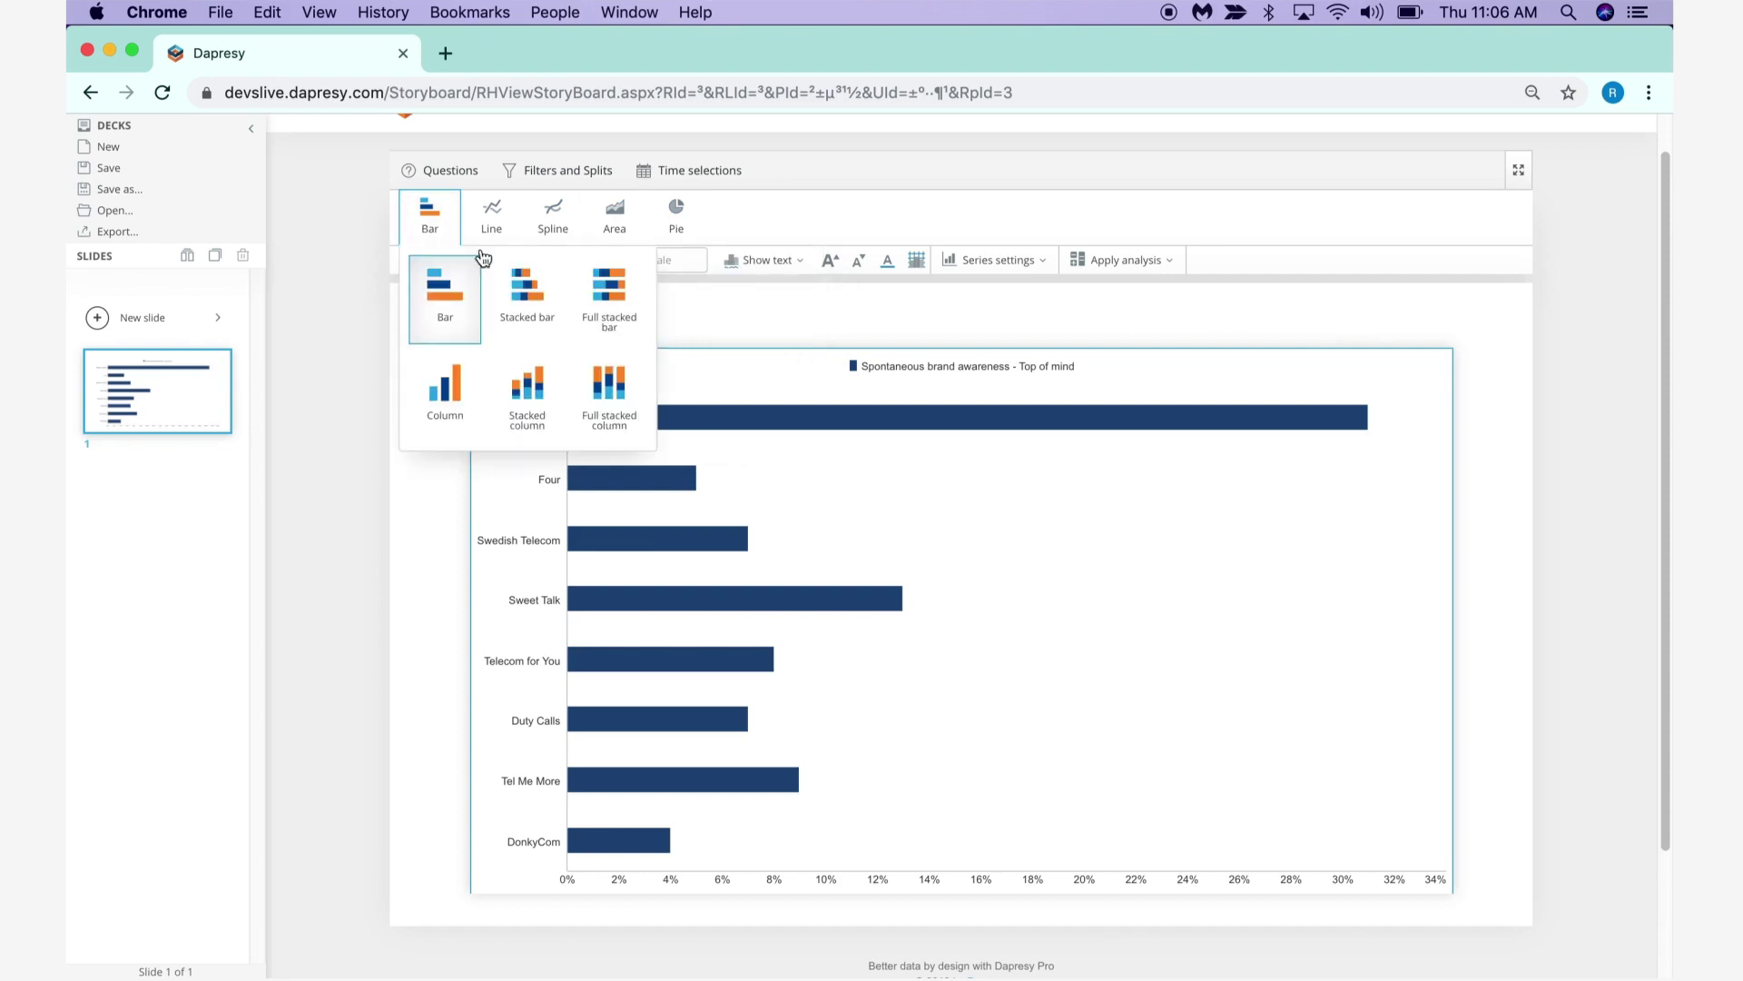
pyautogui.click(429, 430)
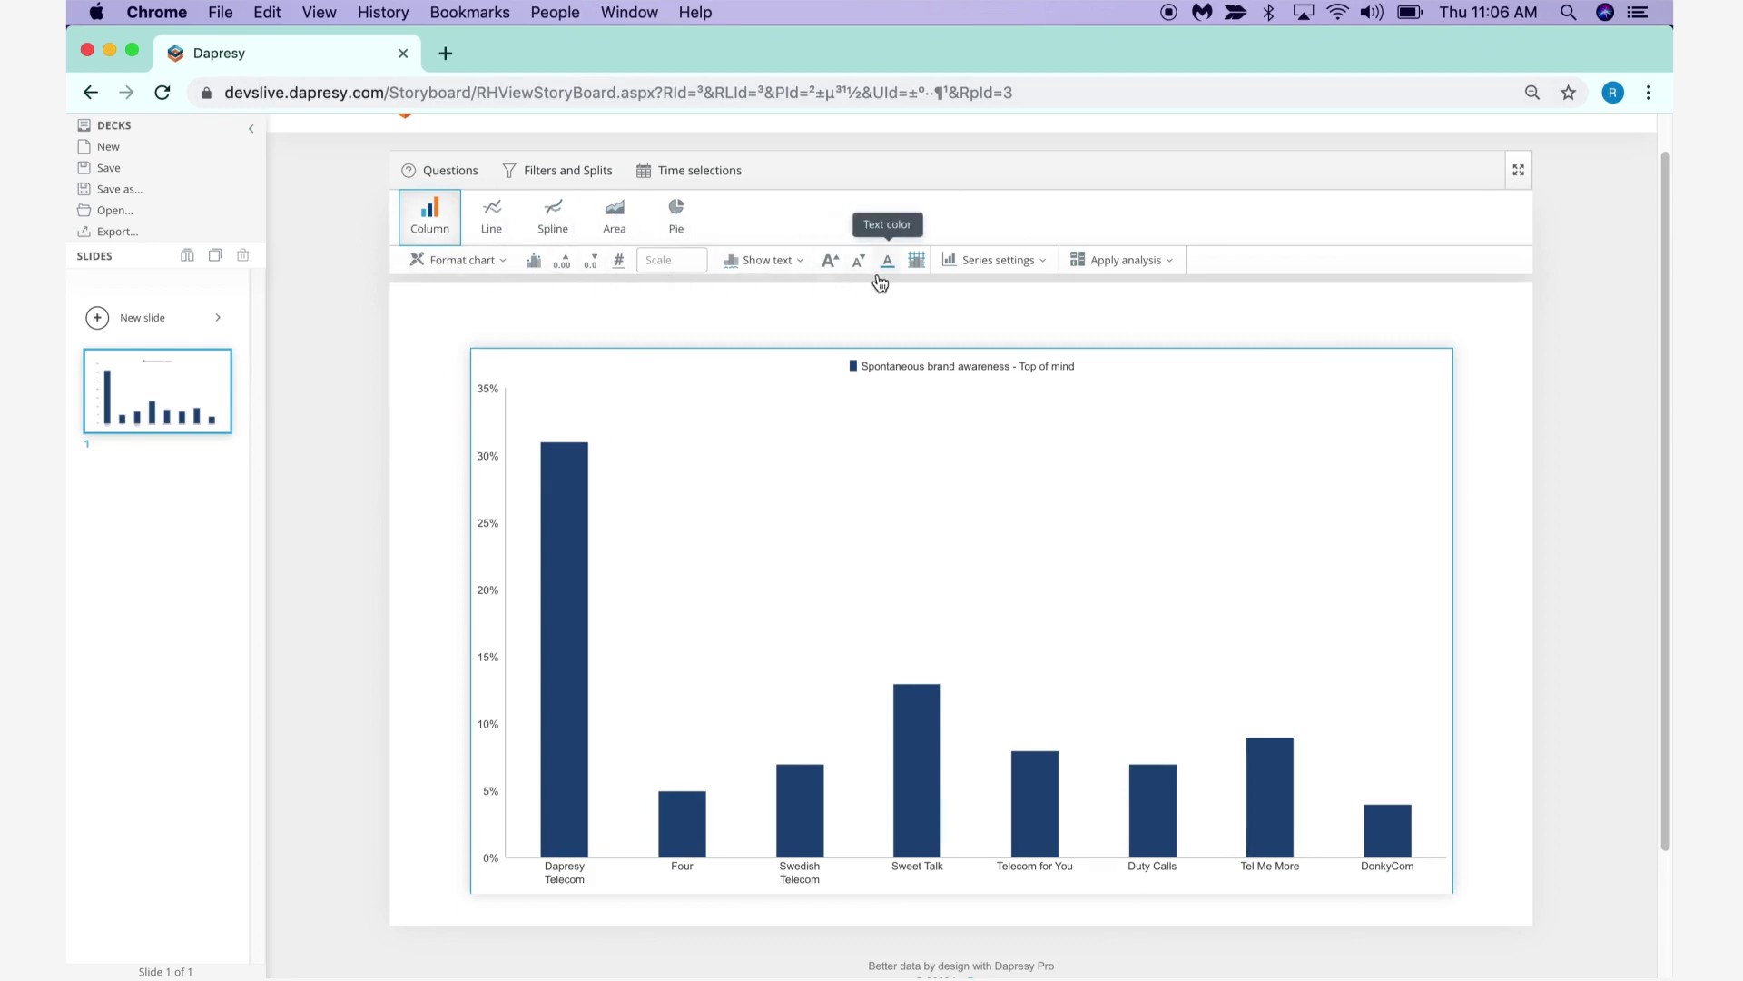
# Step: Show one-decimal percentage labels on every column and the base size in the legend
pyautogui.click(535, 265)
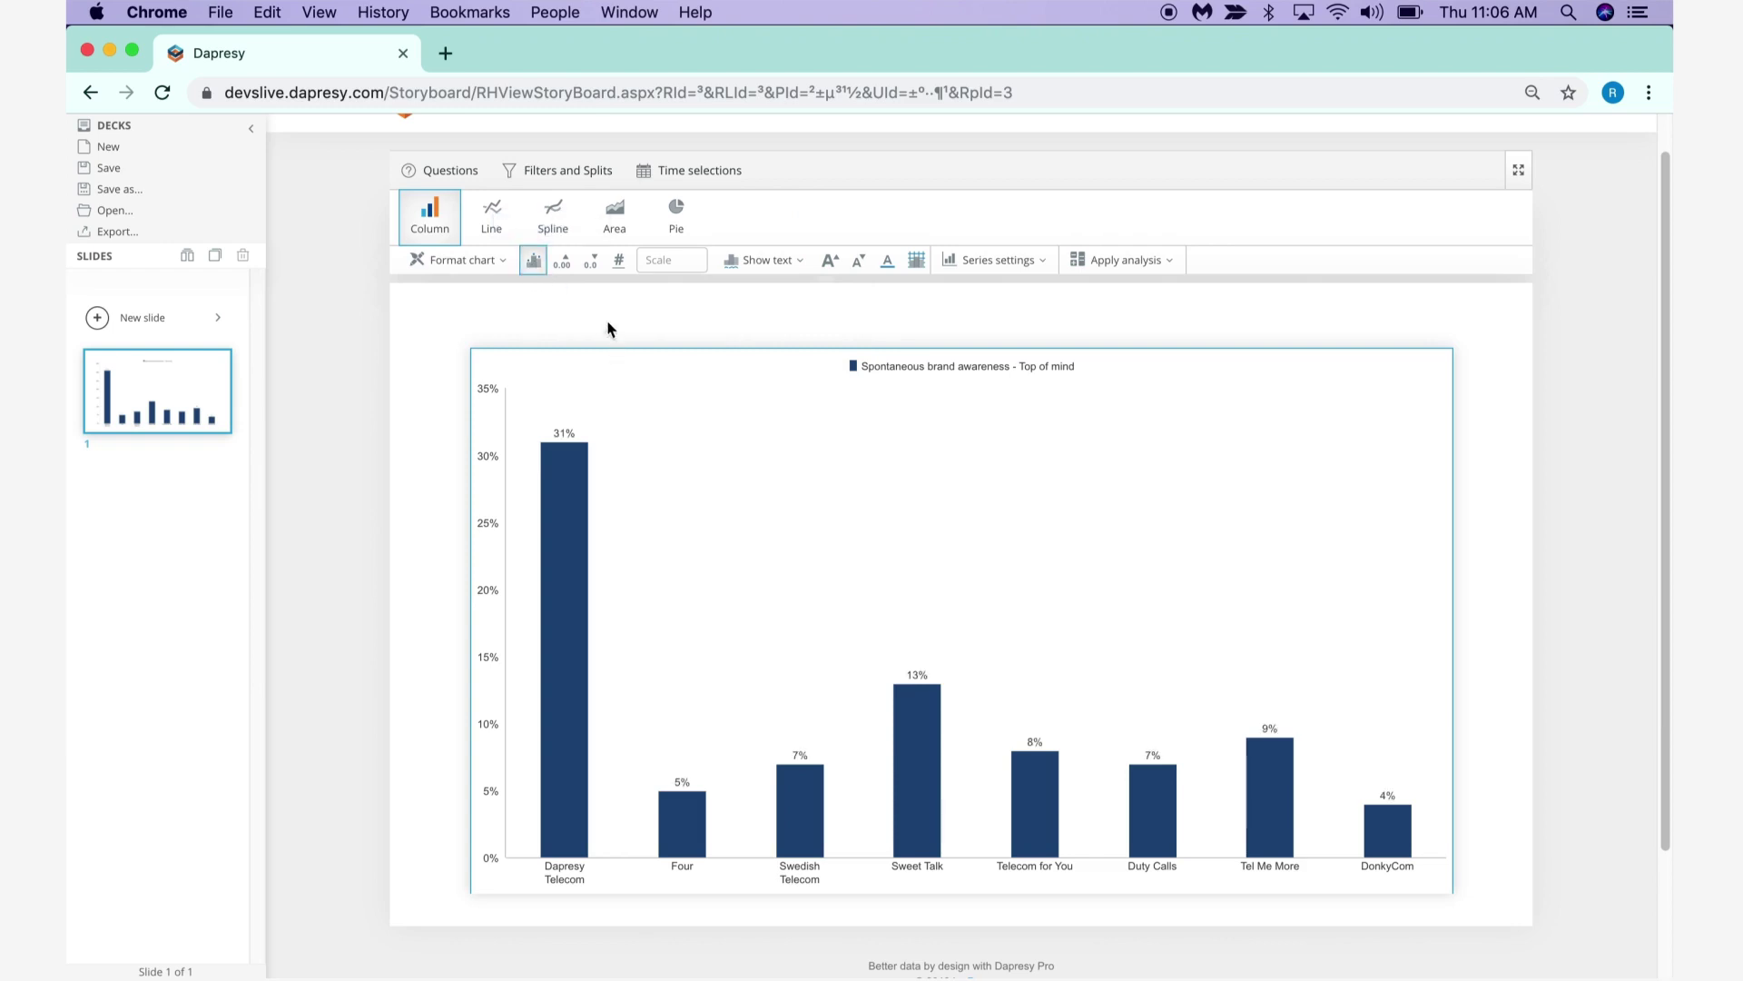
pyautogui.click(566, 269)
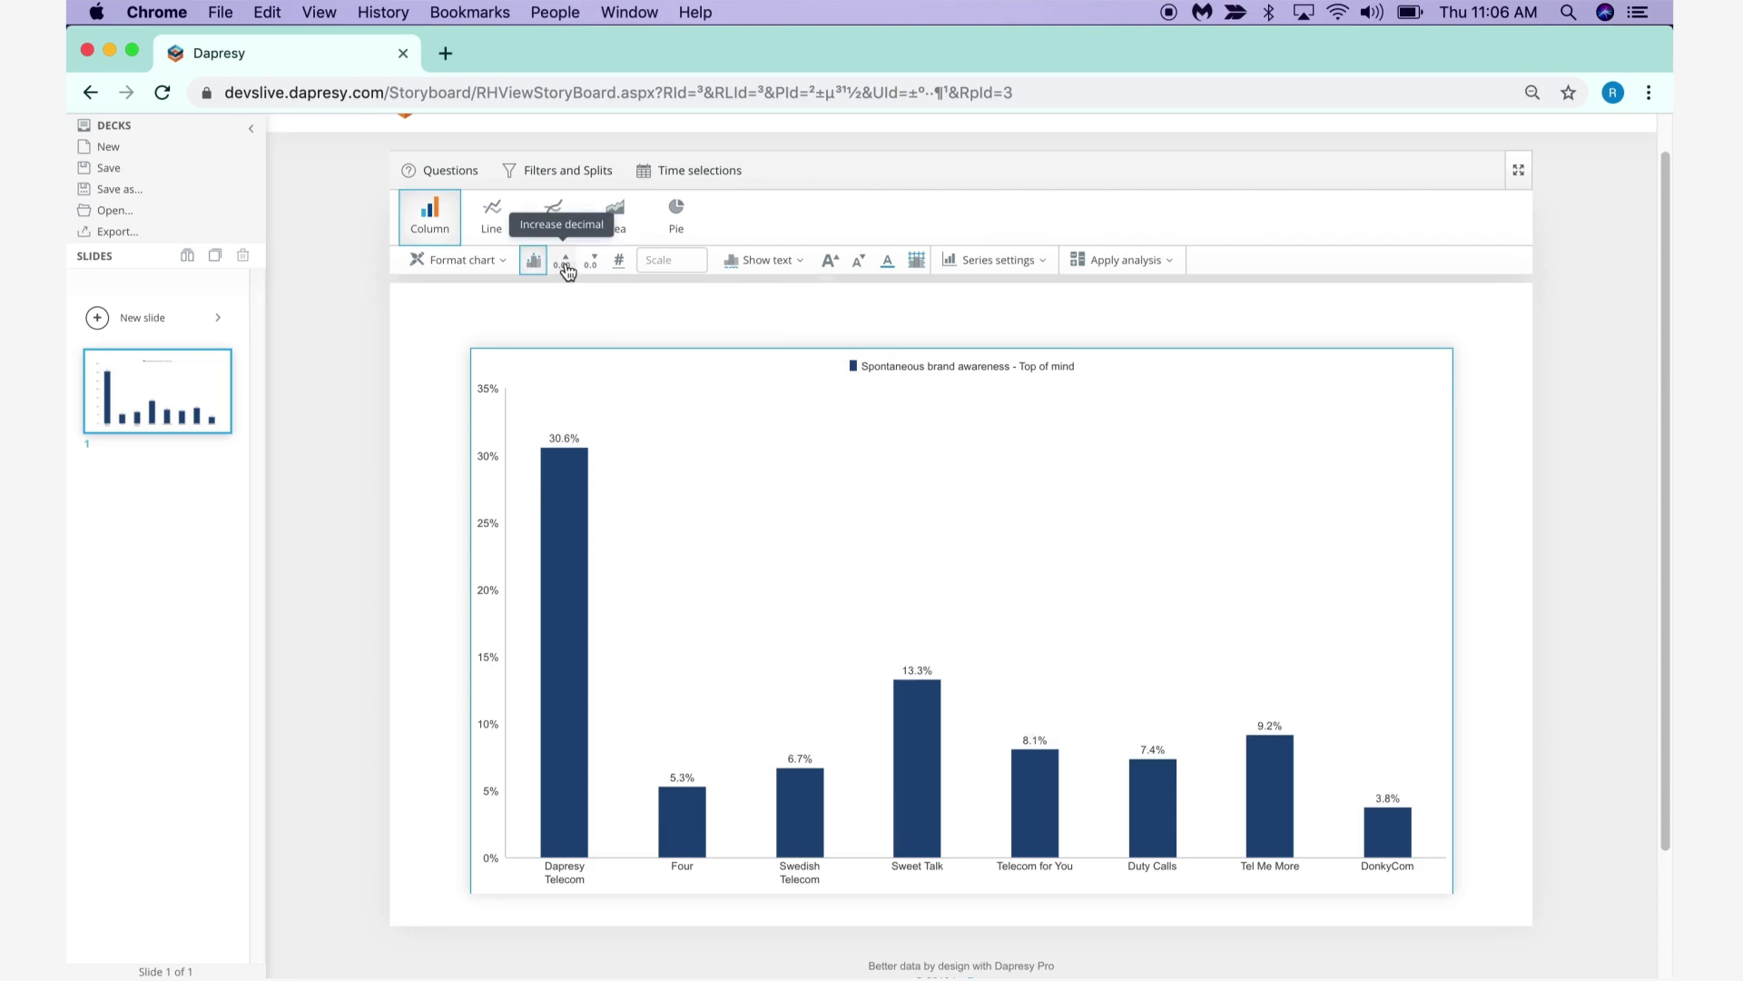
pyautogui.click(631, 270)
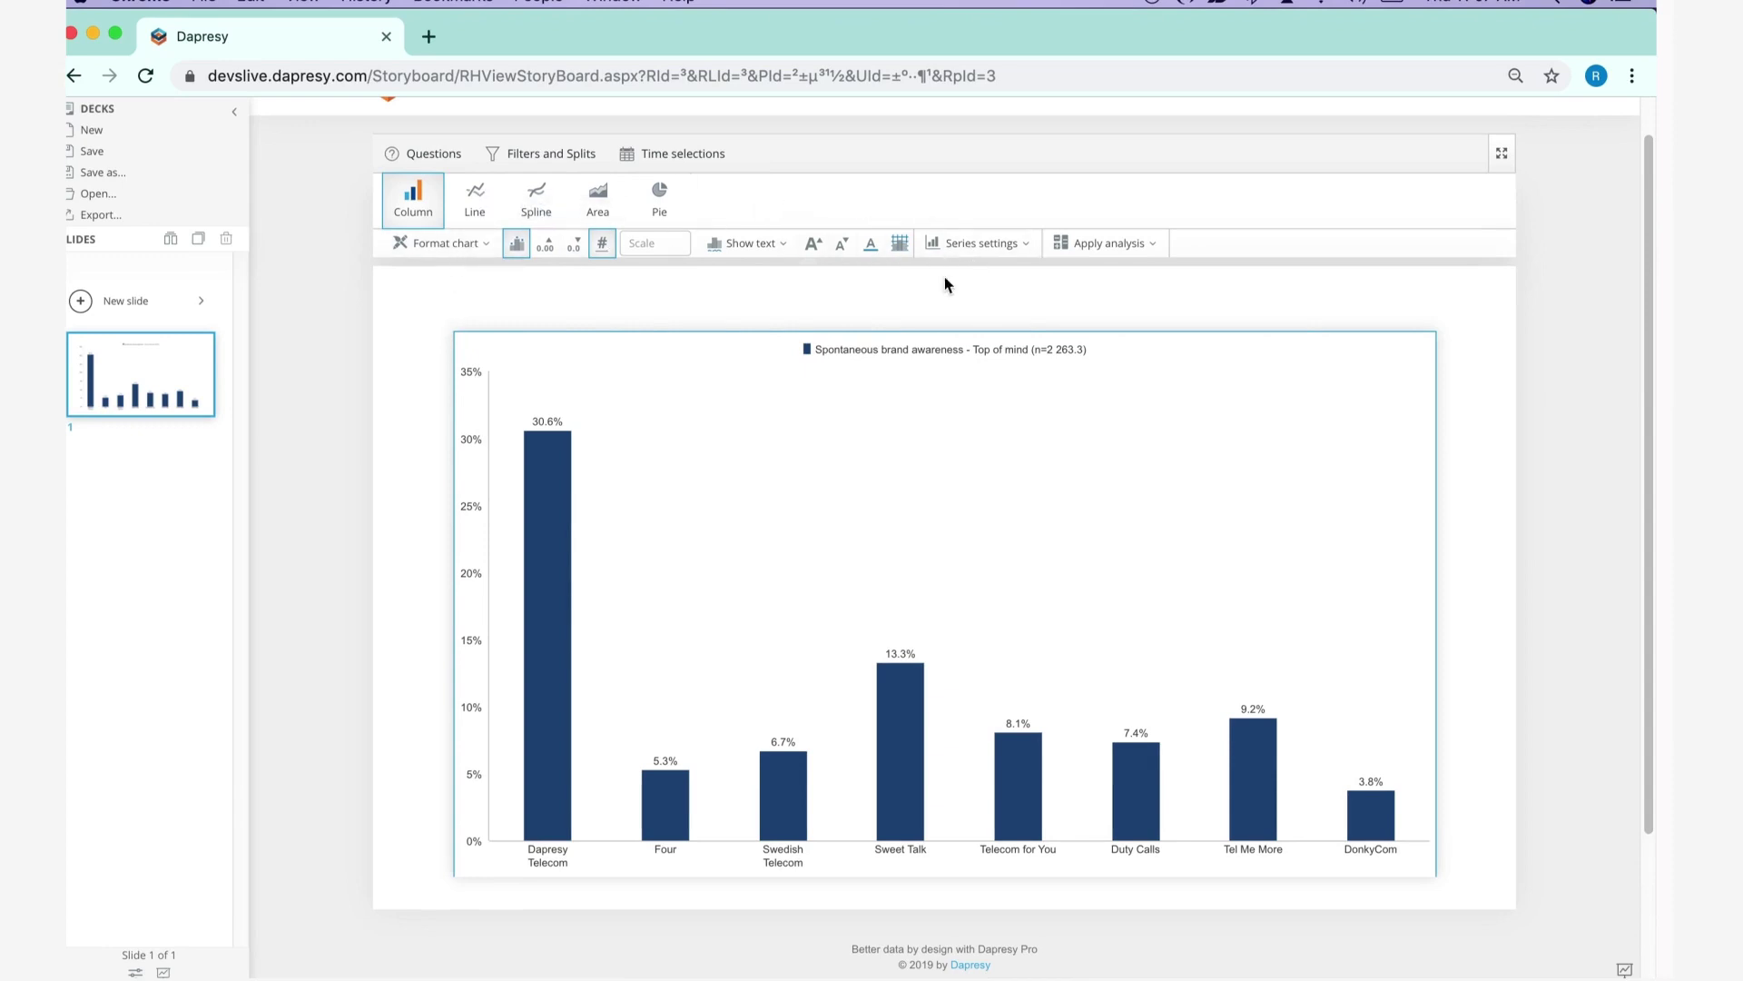
pyautogui.click(481, 257)
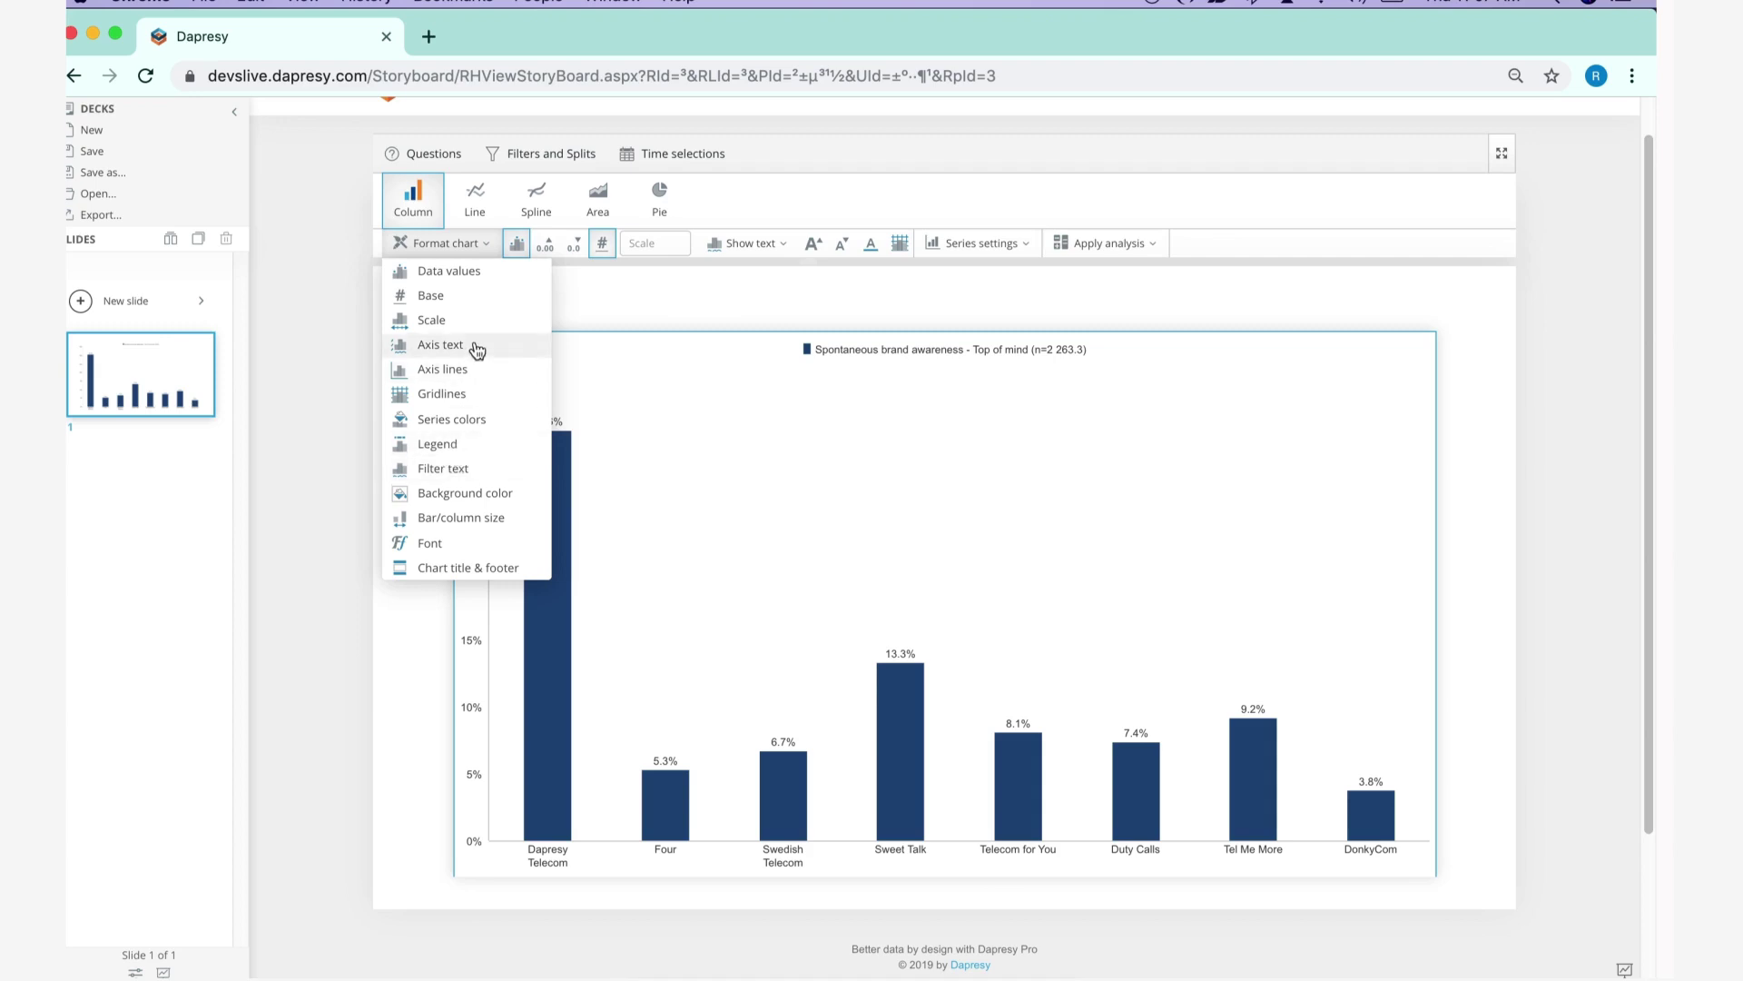
# Step: Set the series colour source to Answer colors so each brand column gets its own colour
pyautogui.click(470, 419)
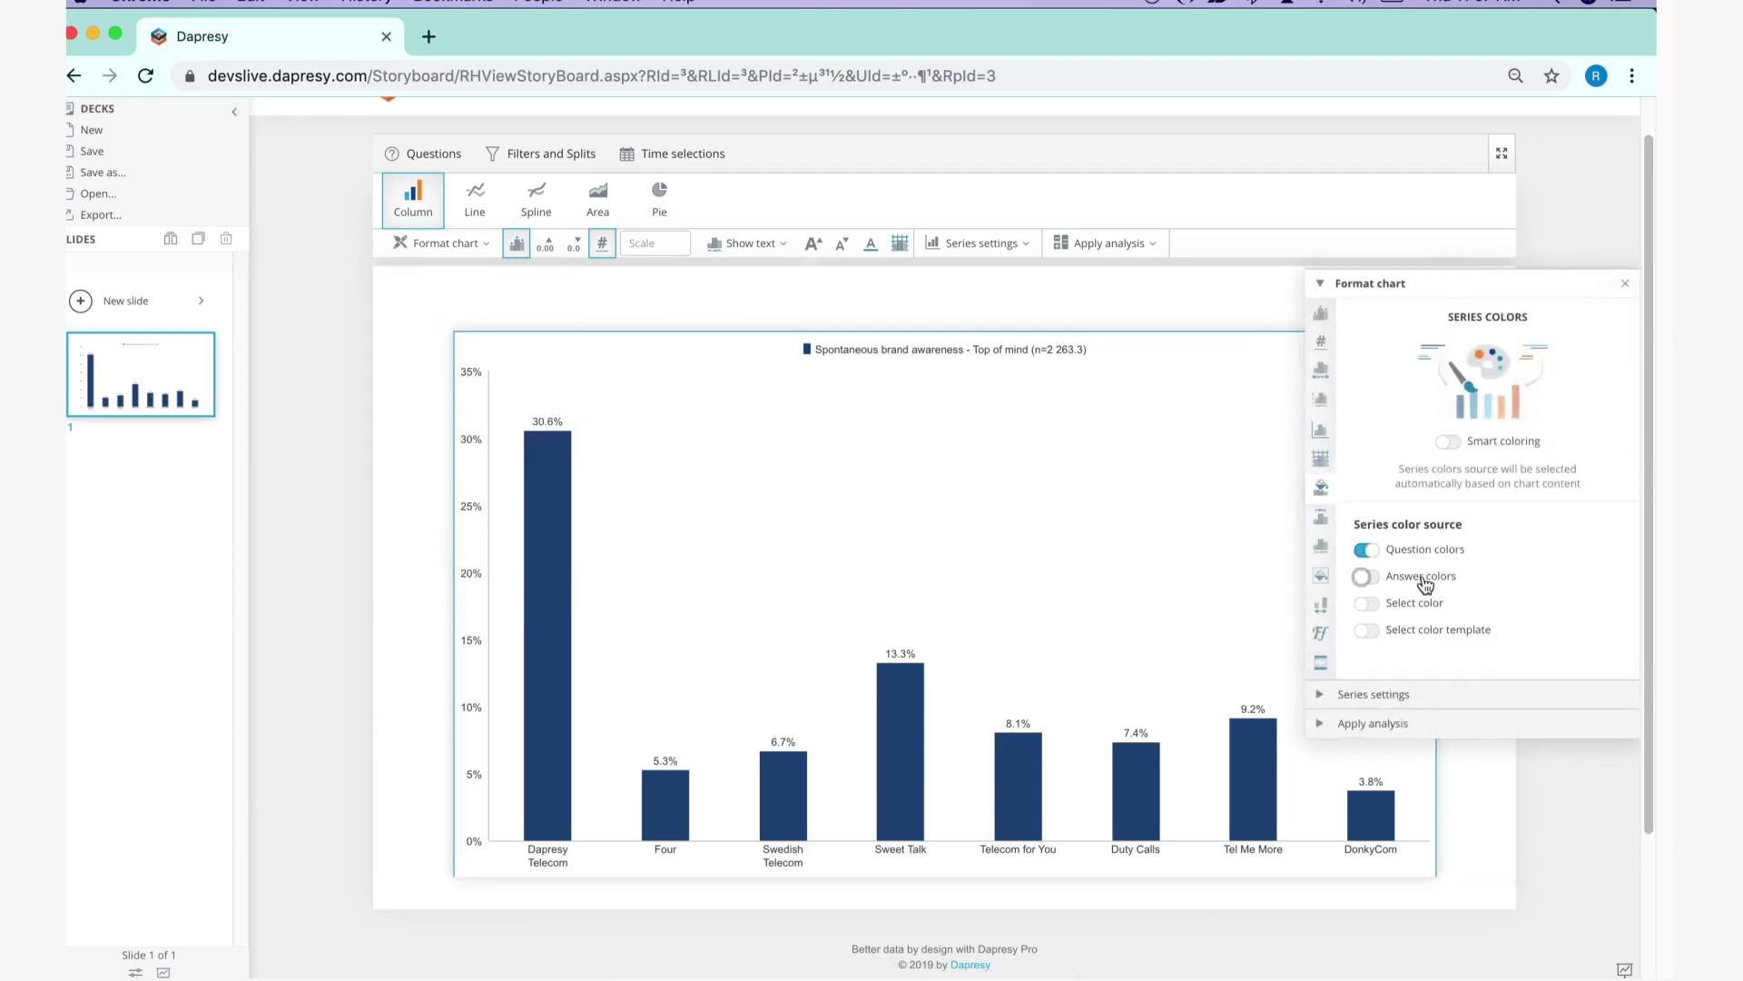
pyautogui.click(1367, 576)
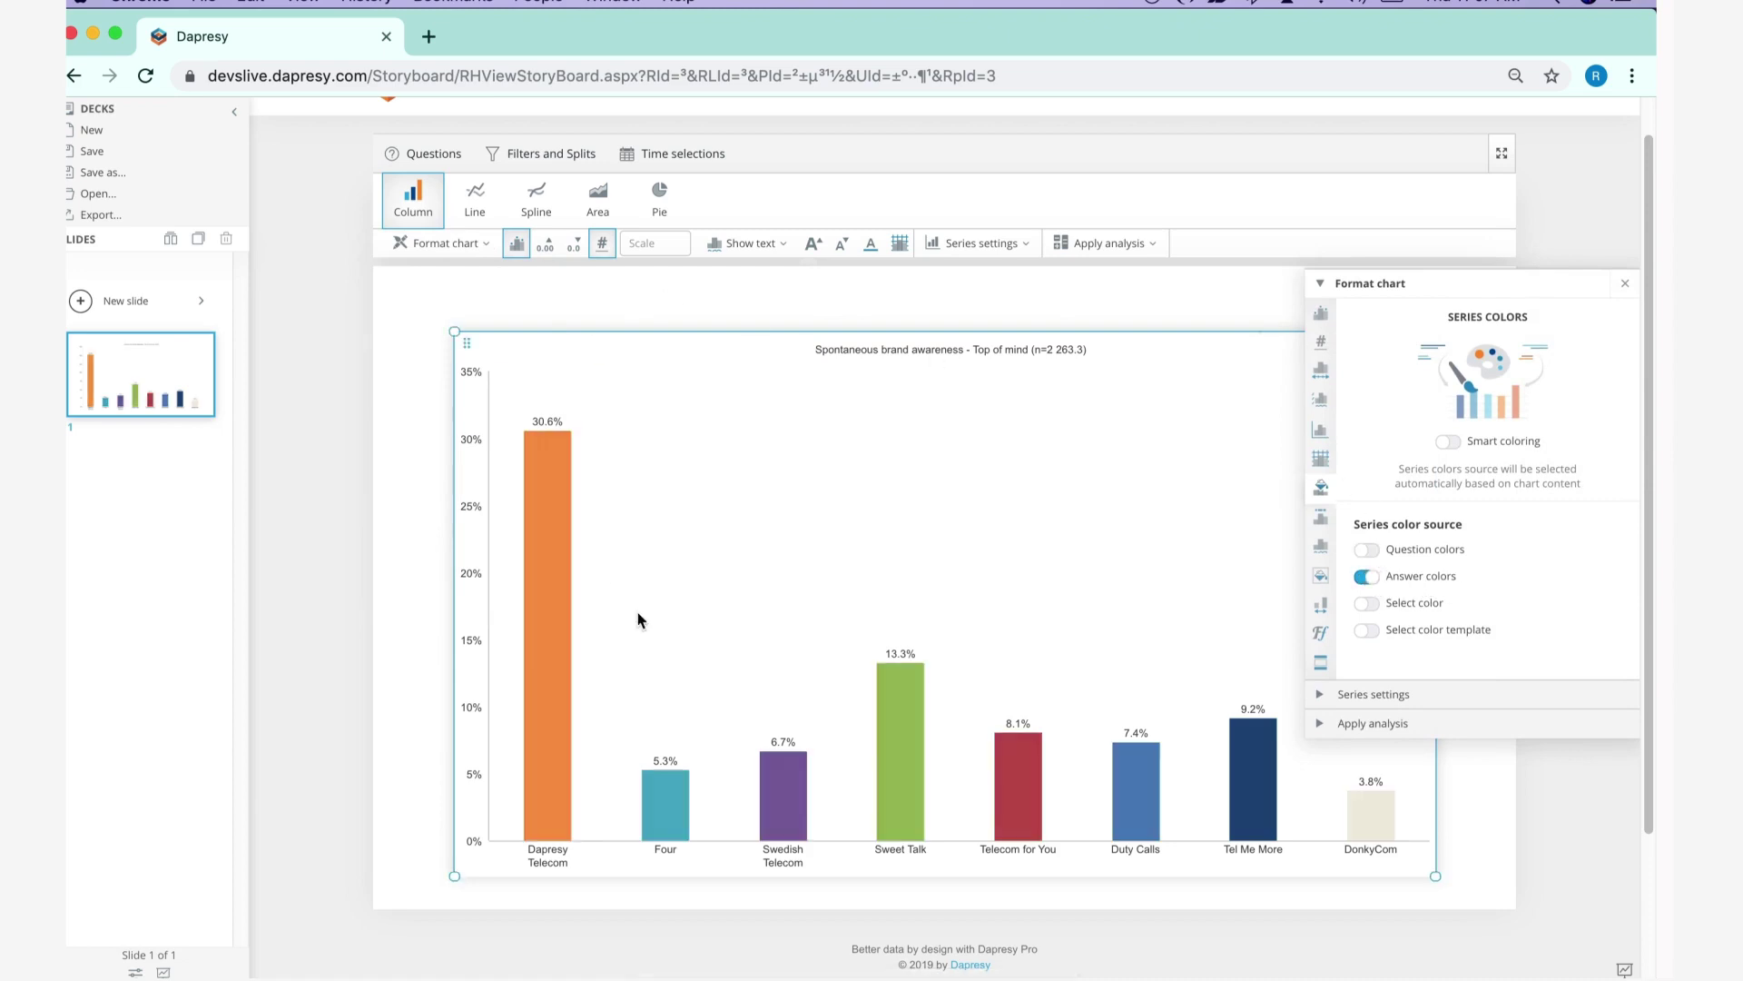
pyautogui.click(1004, 245)
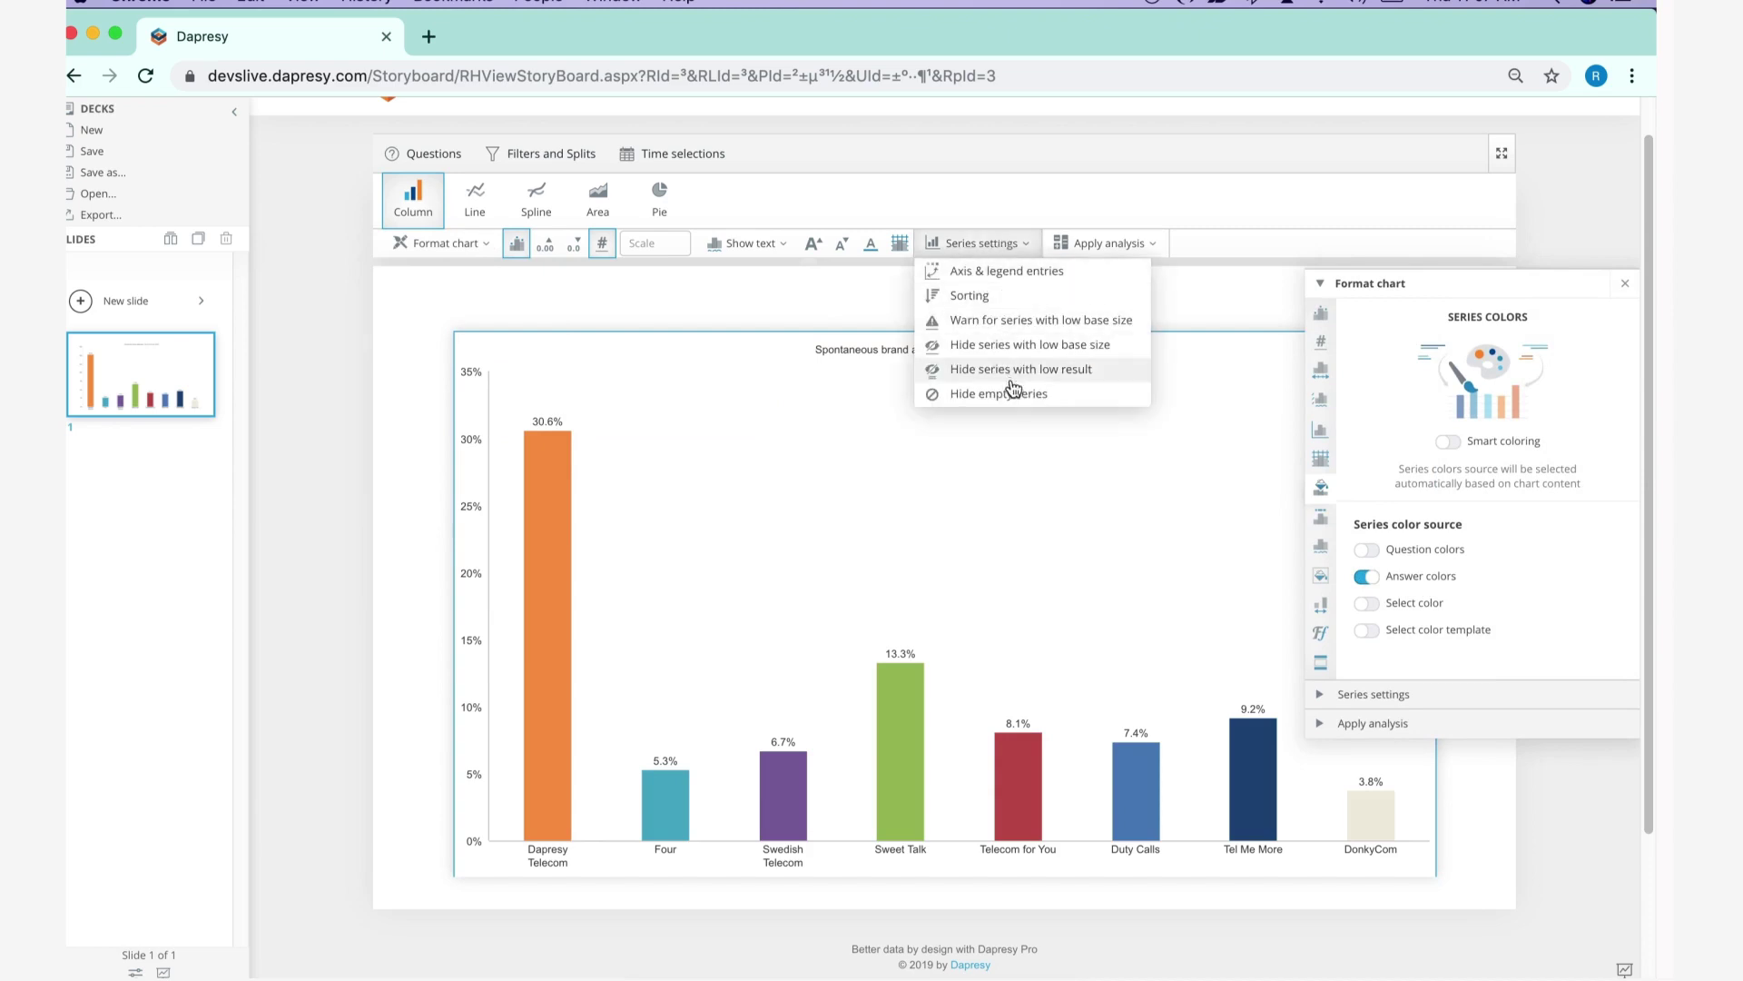
# Step: Sort the columns by value in descending order, Dapresy Telecom first and DonkyCom last
pyautogui.click(1006, 295)
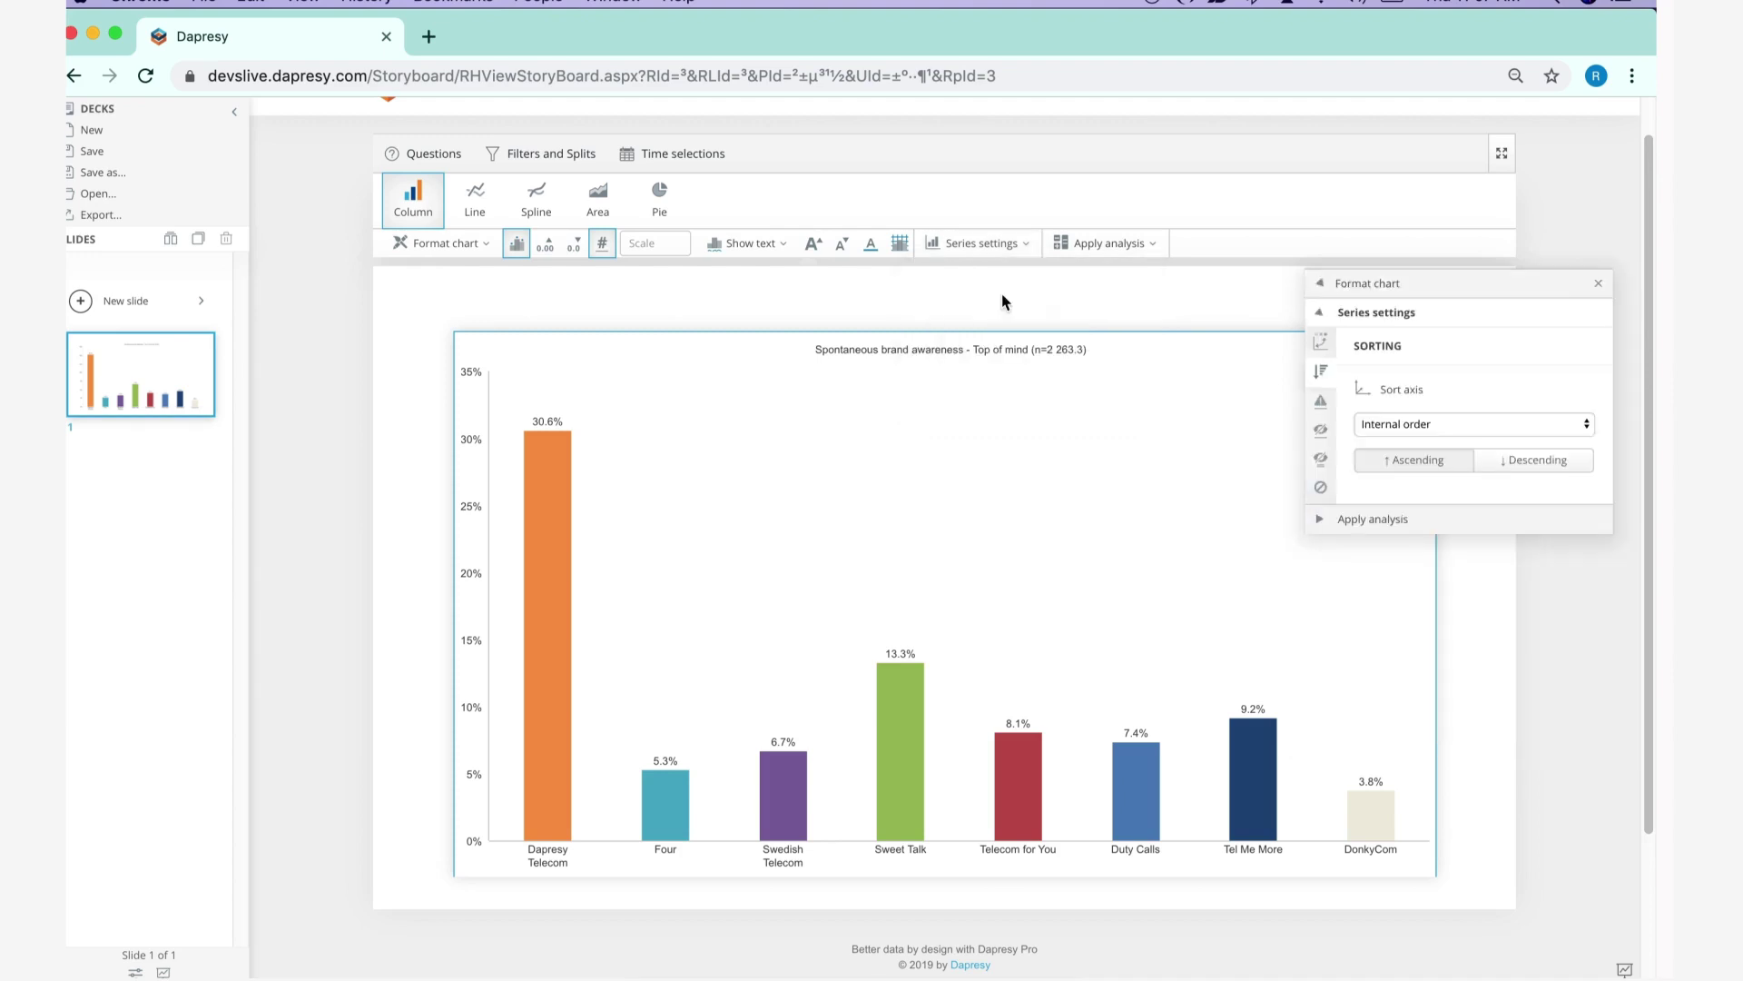
pyautogui.click(1394, 424)
pyautogui.click(1416, 390)
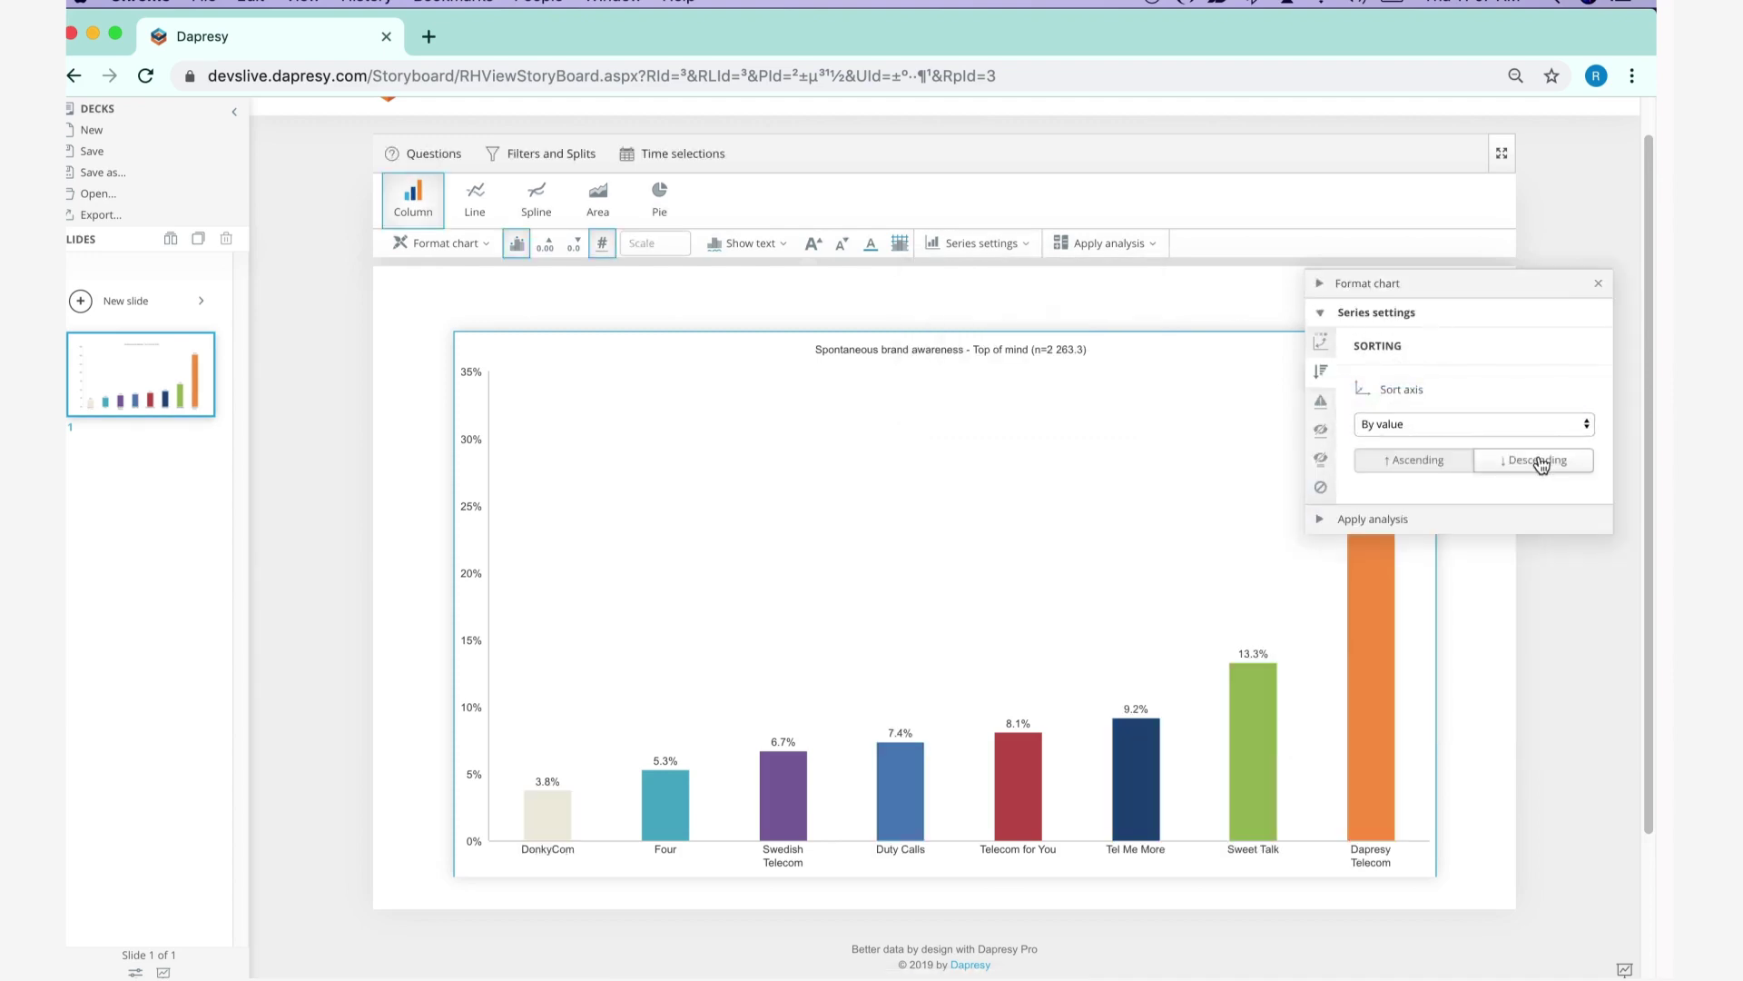
pyautogui.click(1541, 460)
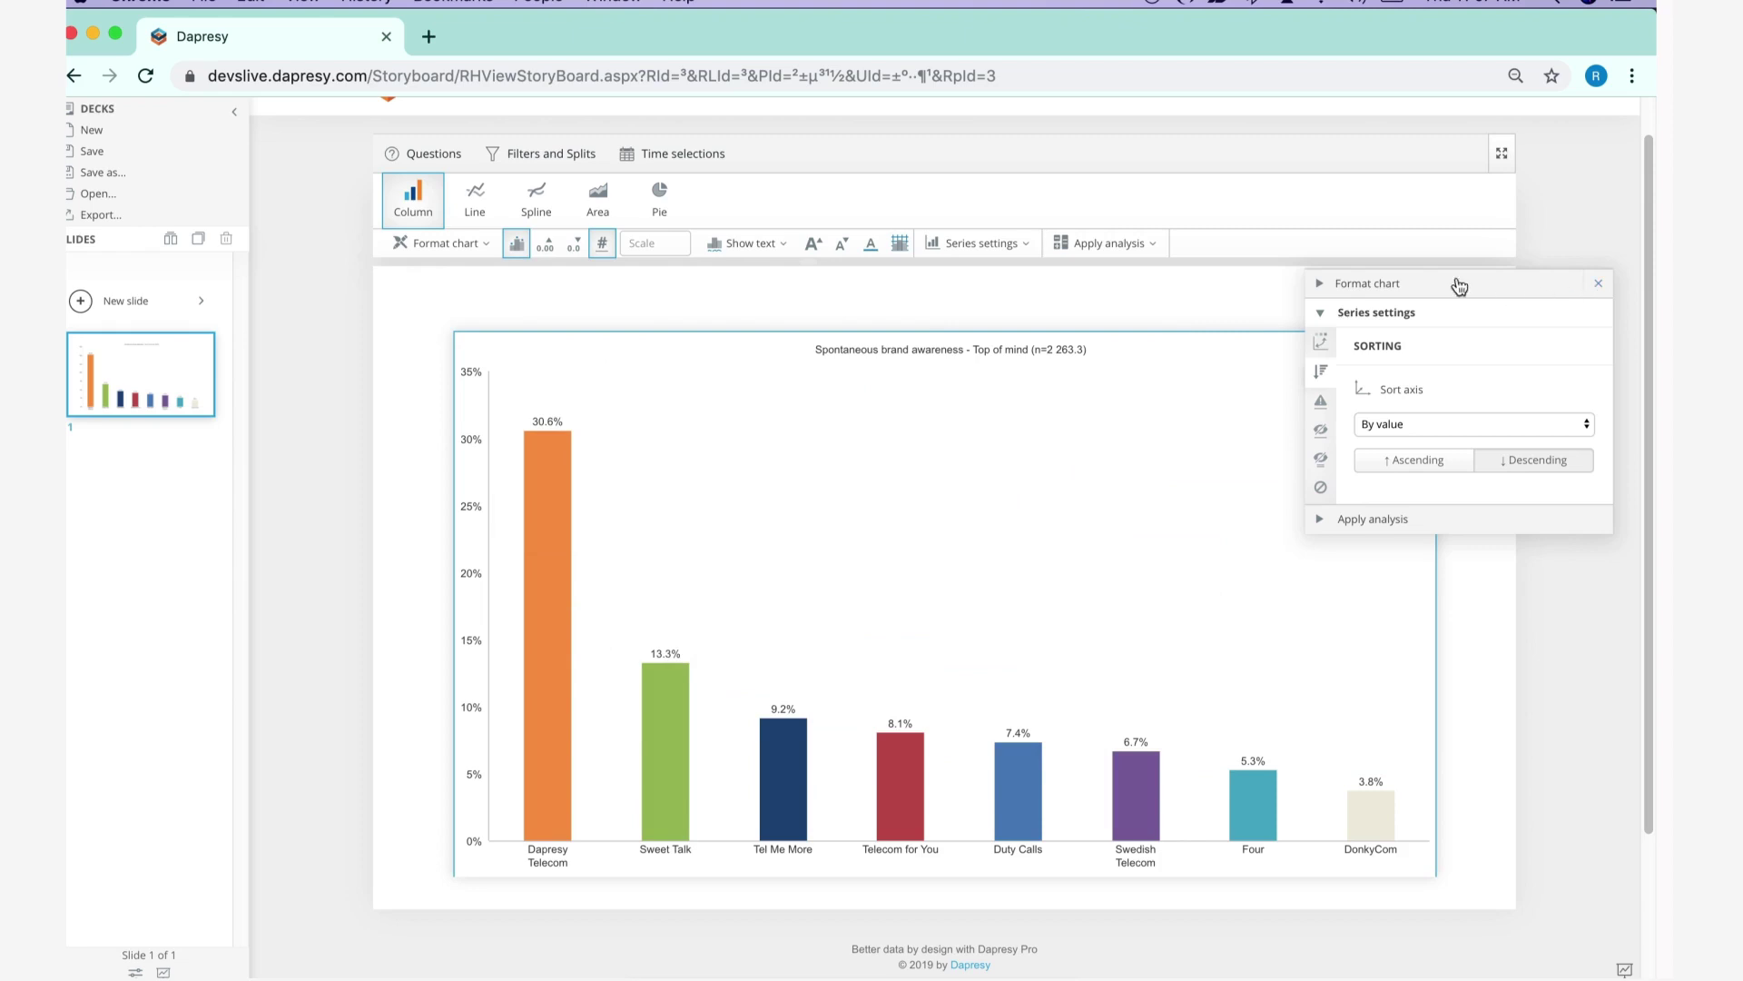
pyautogui.click(1599, 283)
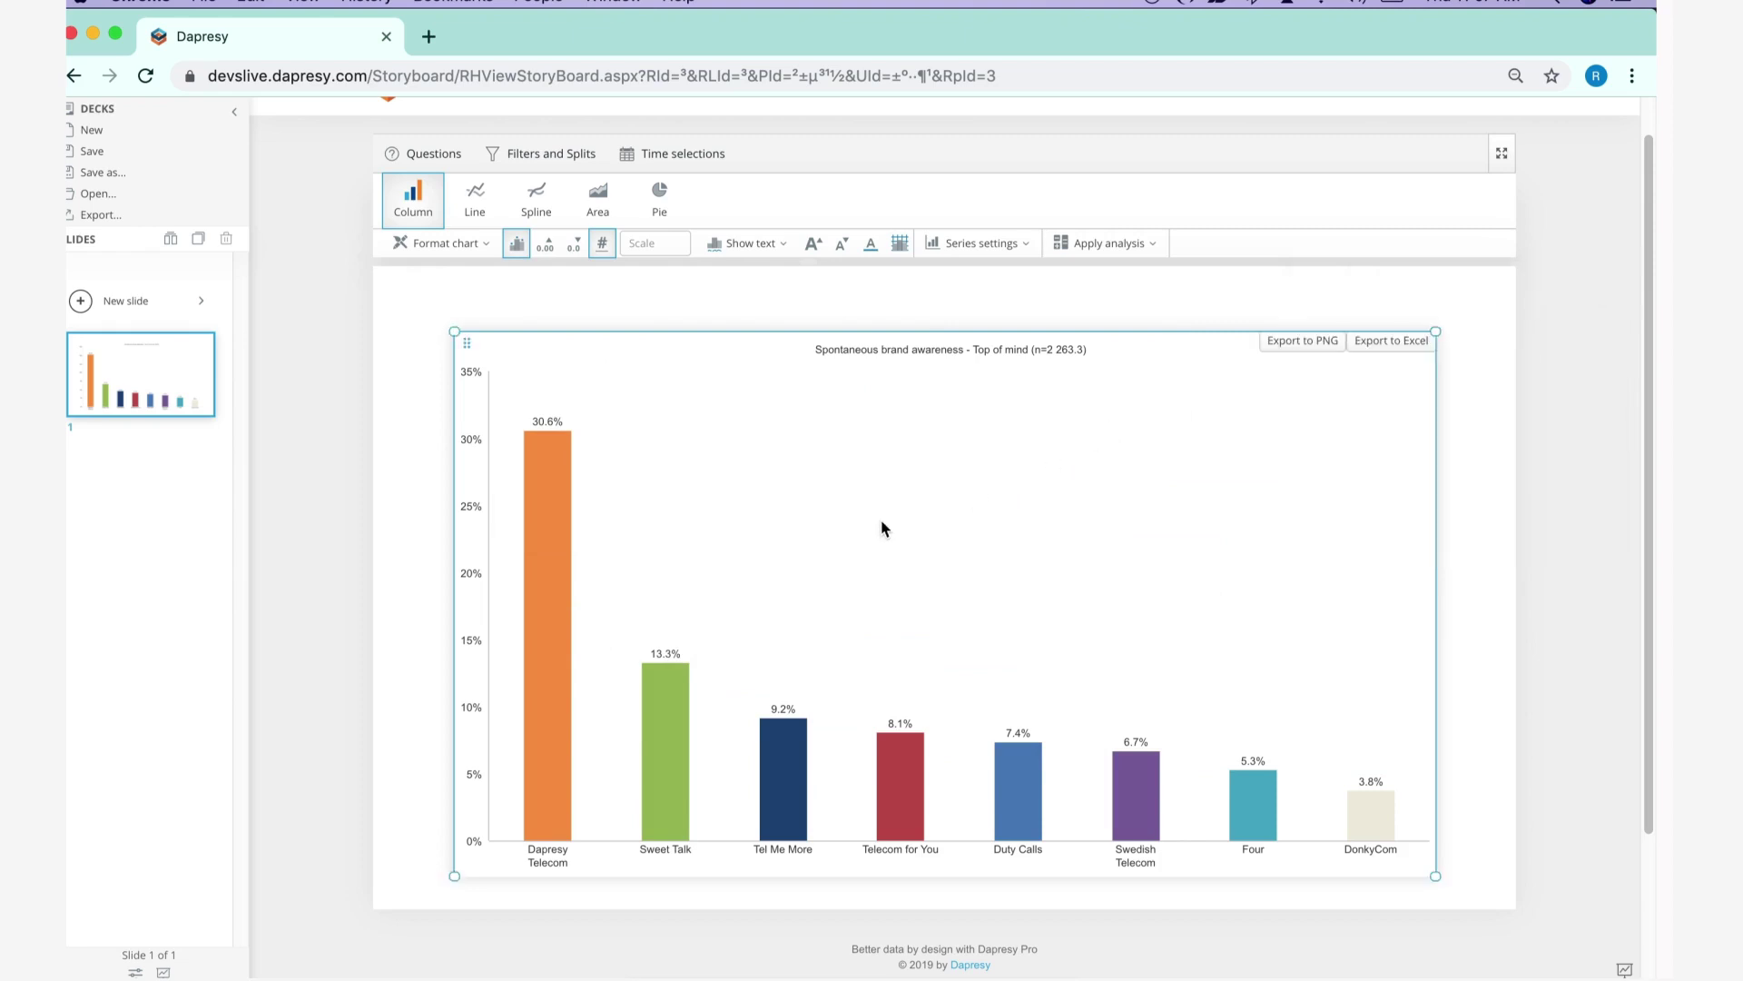
# Step: Enable a First data point benchmark so each label shows its gap to Dapresy Telecom
pyautogui.click(1089, 245)
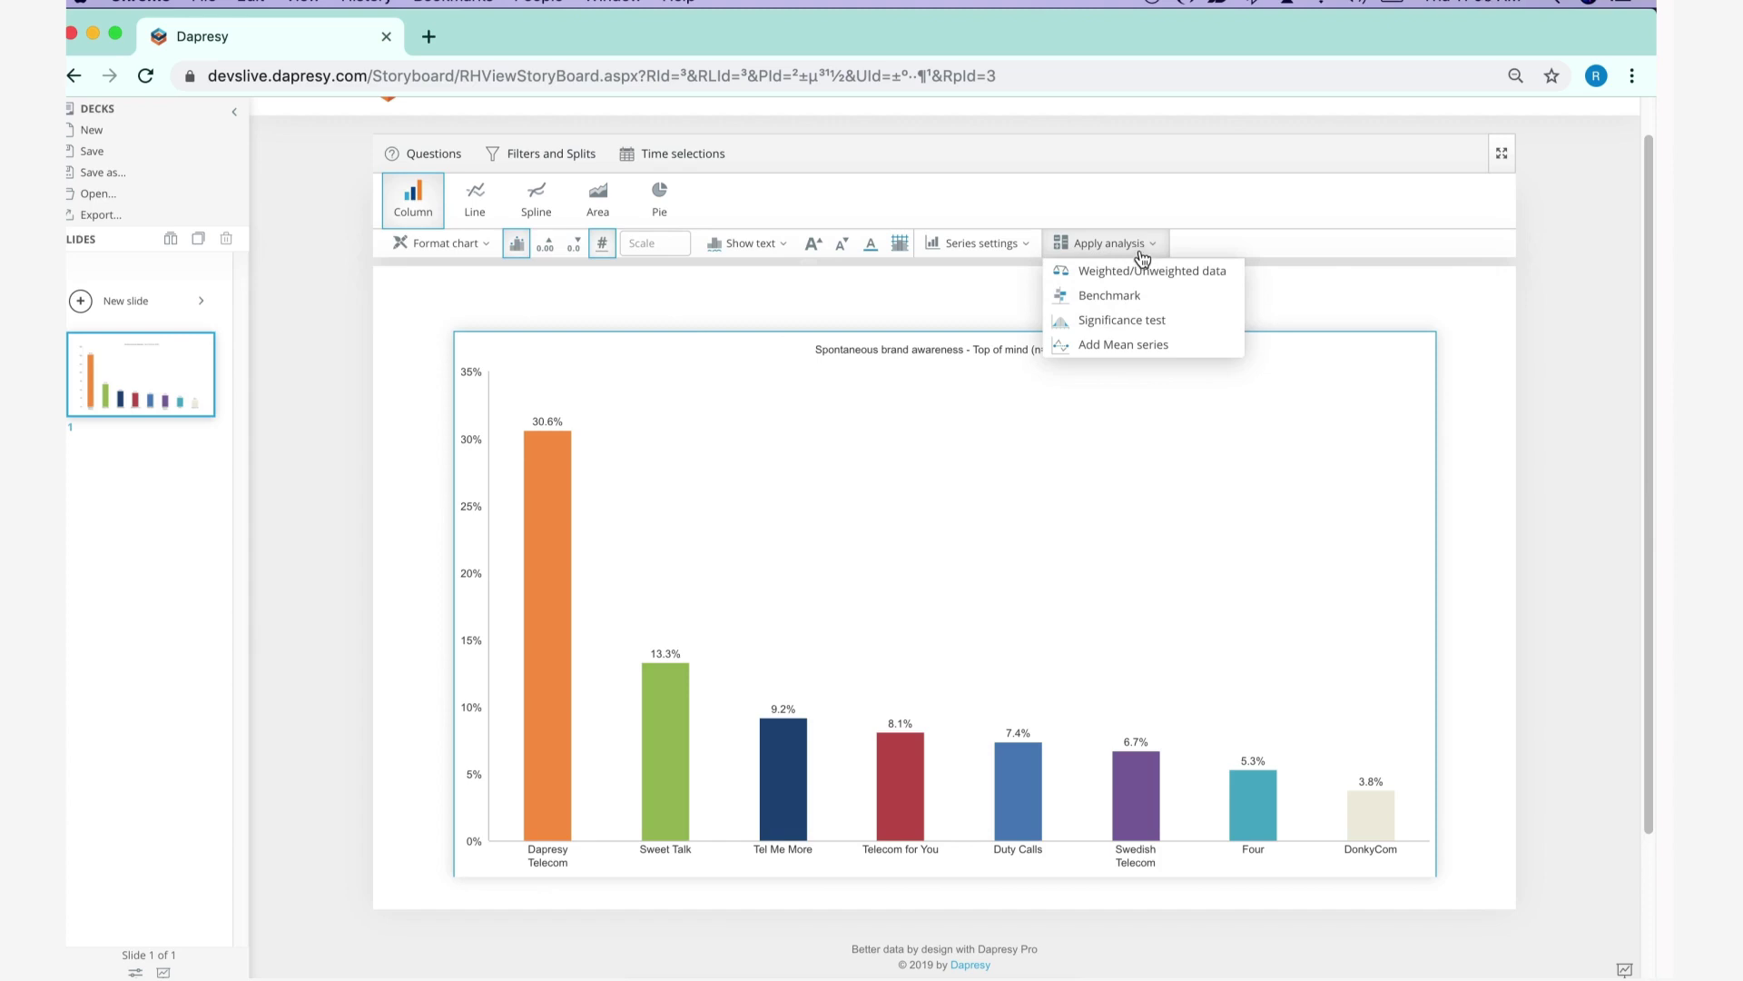
pyautogui.click(1122, 297)
pyautogui.click(1368, 410)
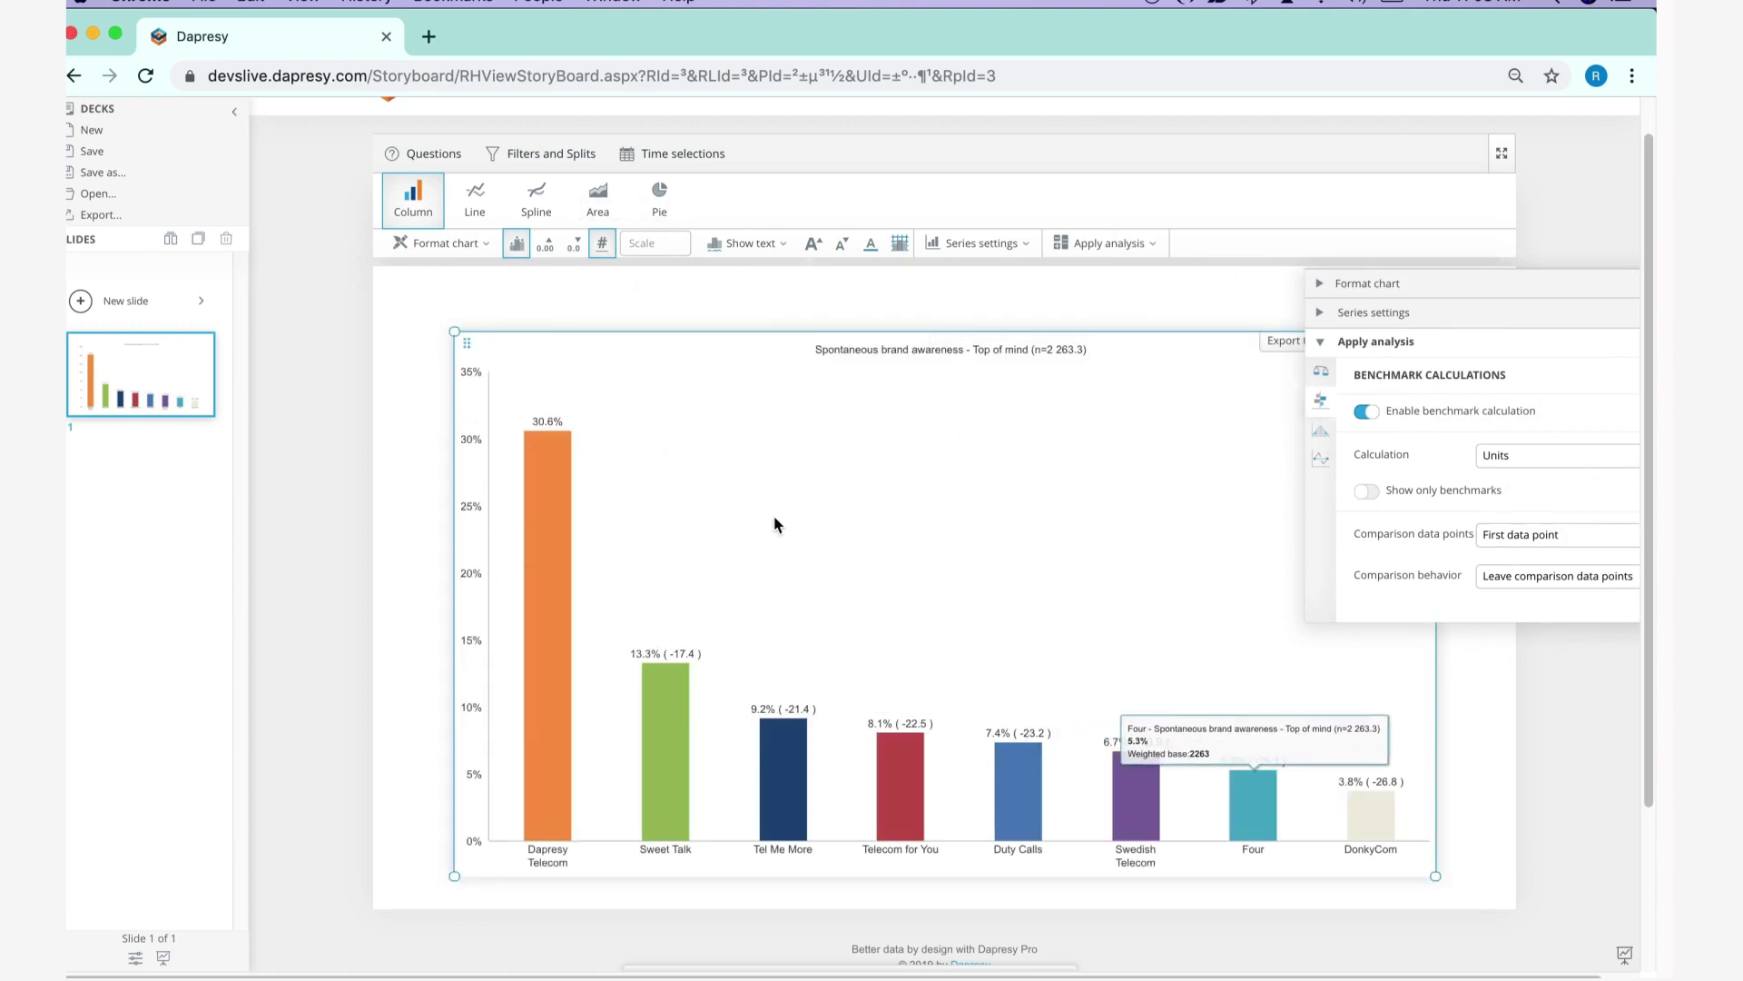
pyautogui.moveTo(680, 651)
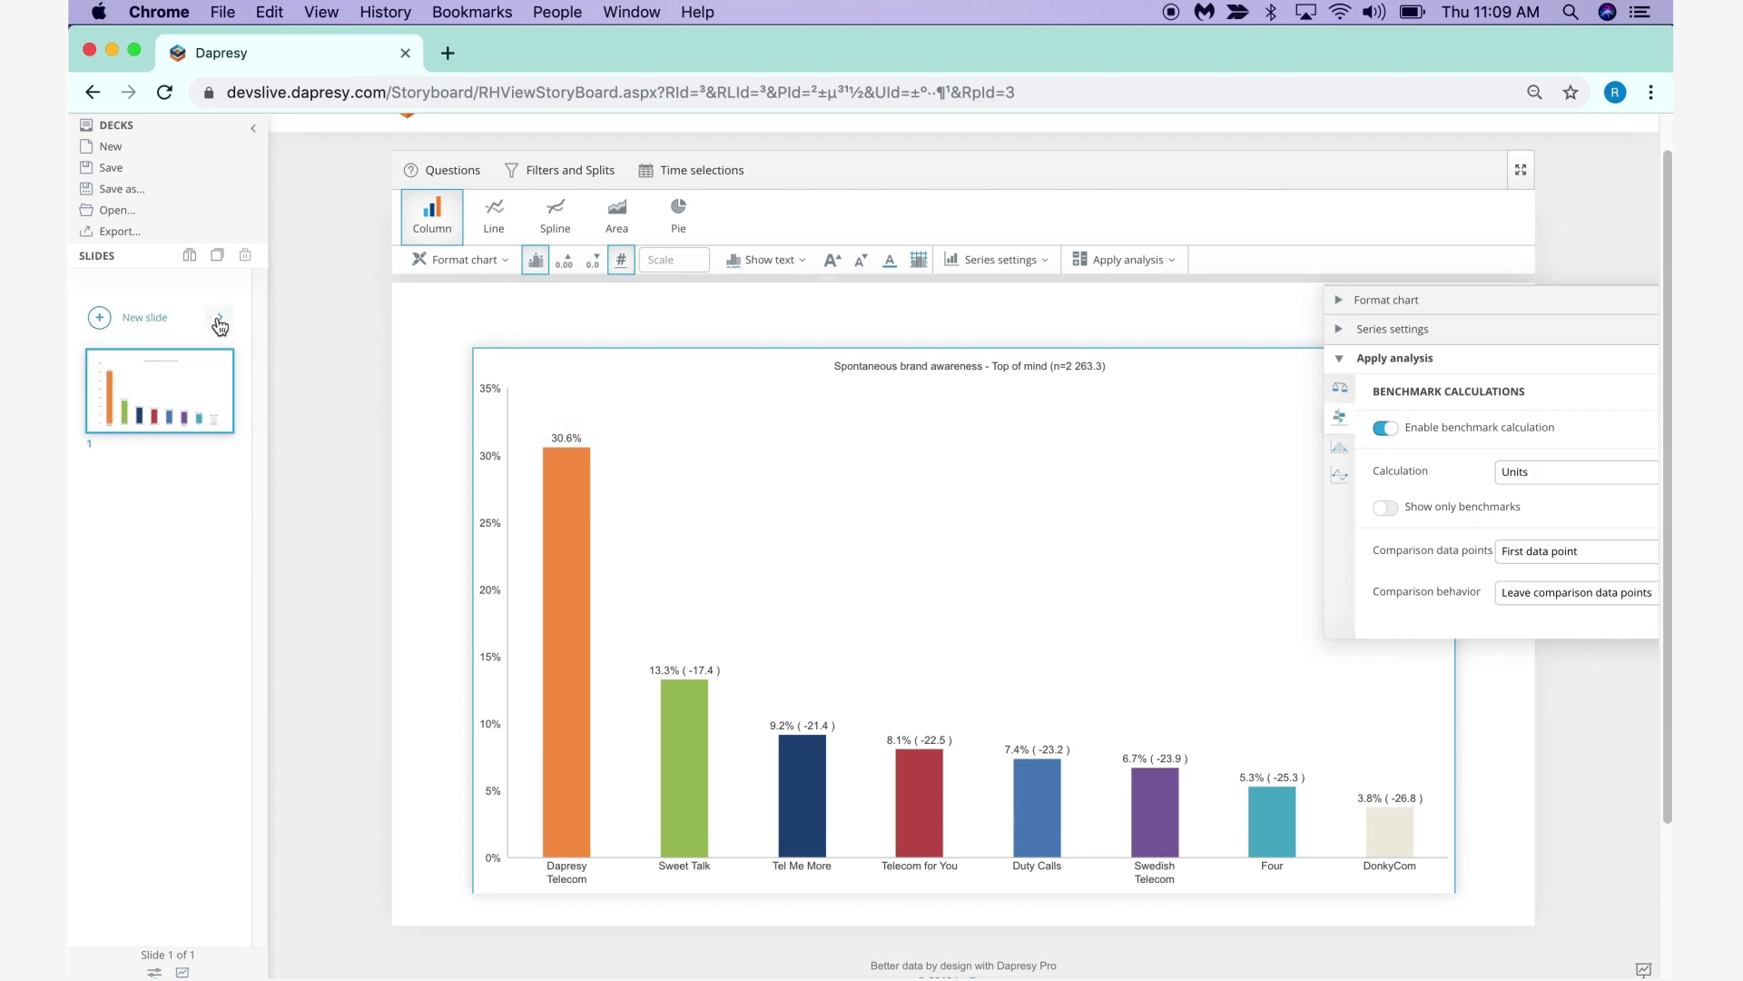
# Step: Insert a new slide with the 'Title, 3 objects' layout and select its title placeholder
pyautogui.click(218, 319)
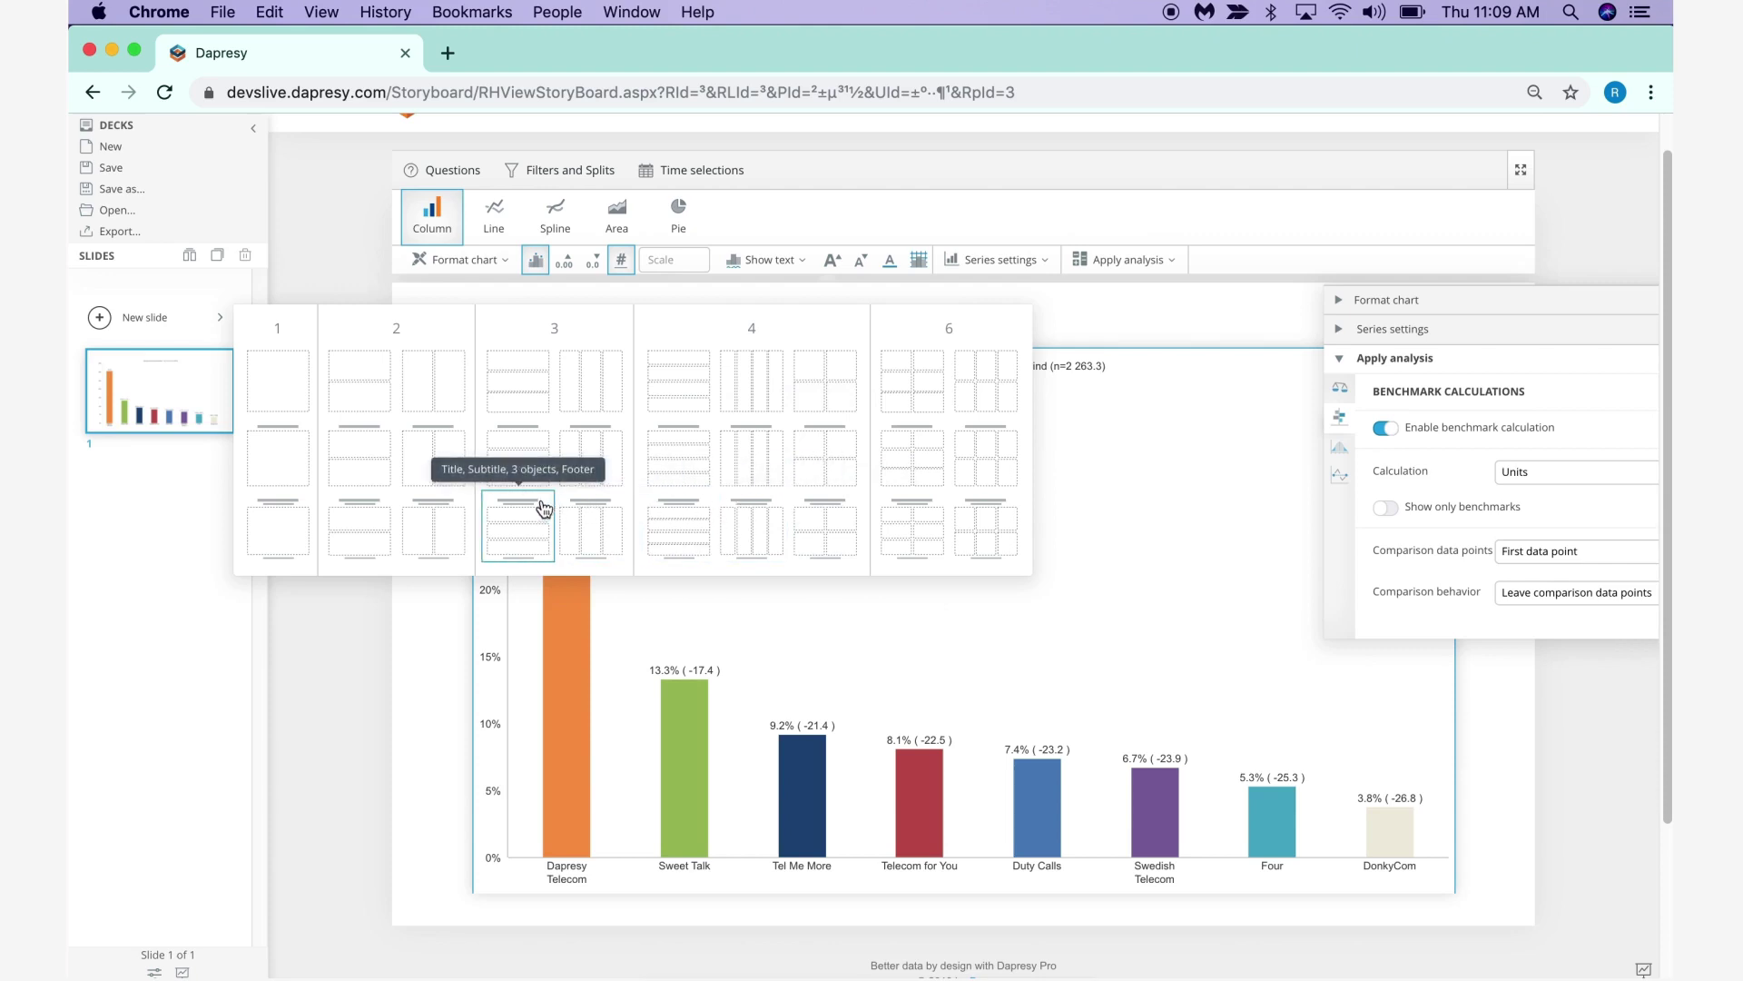
pyautogui.click(539, 461)
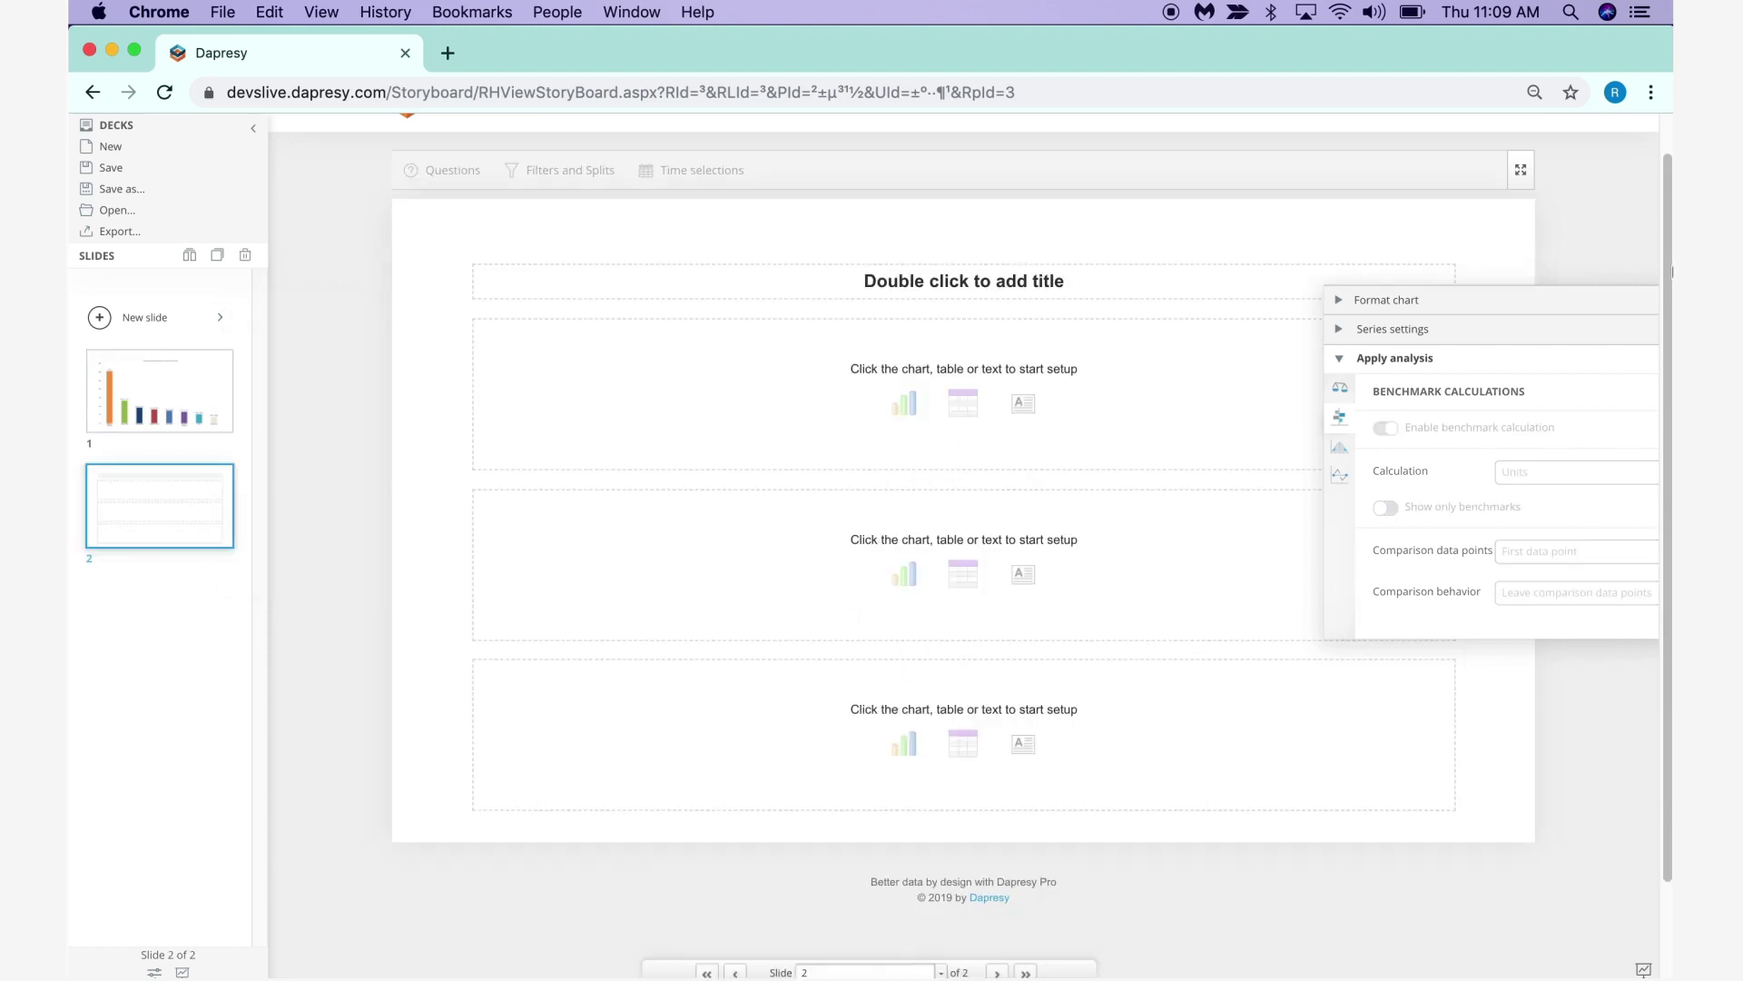
pyautogui.scroll(2, 536, 420)
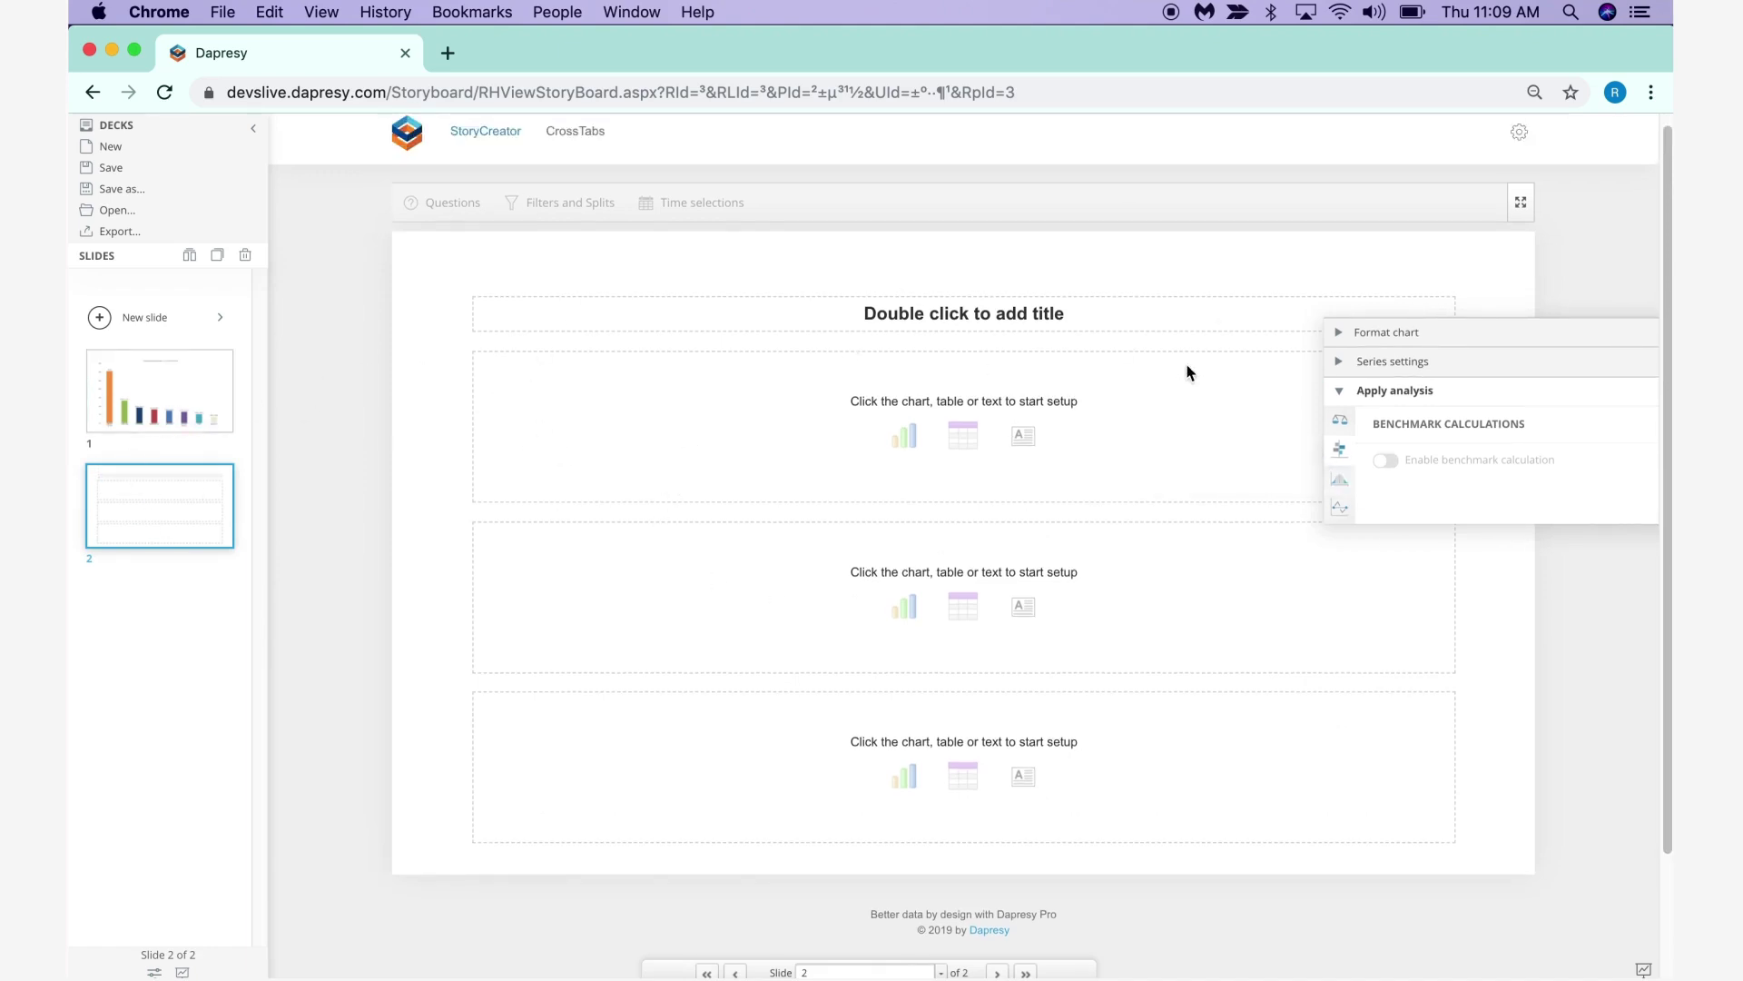
pyautogui.click(953, 317)
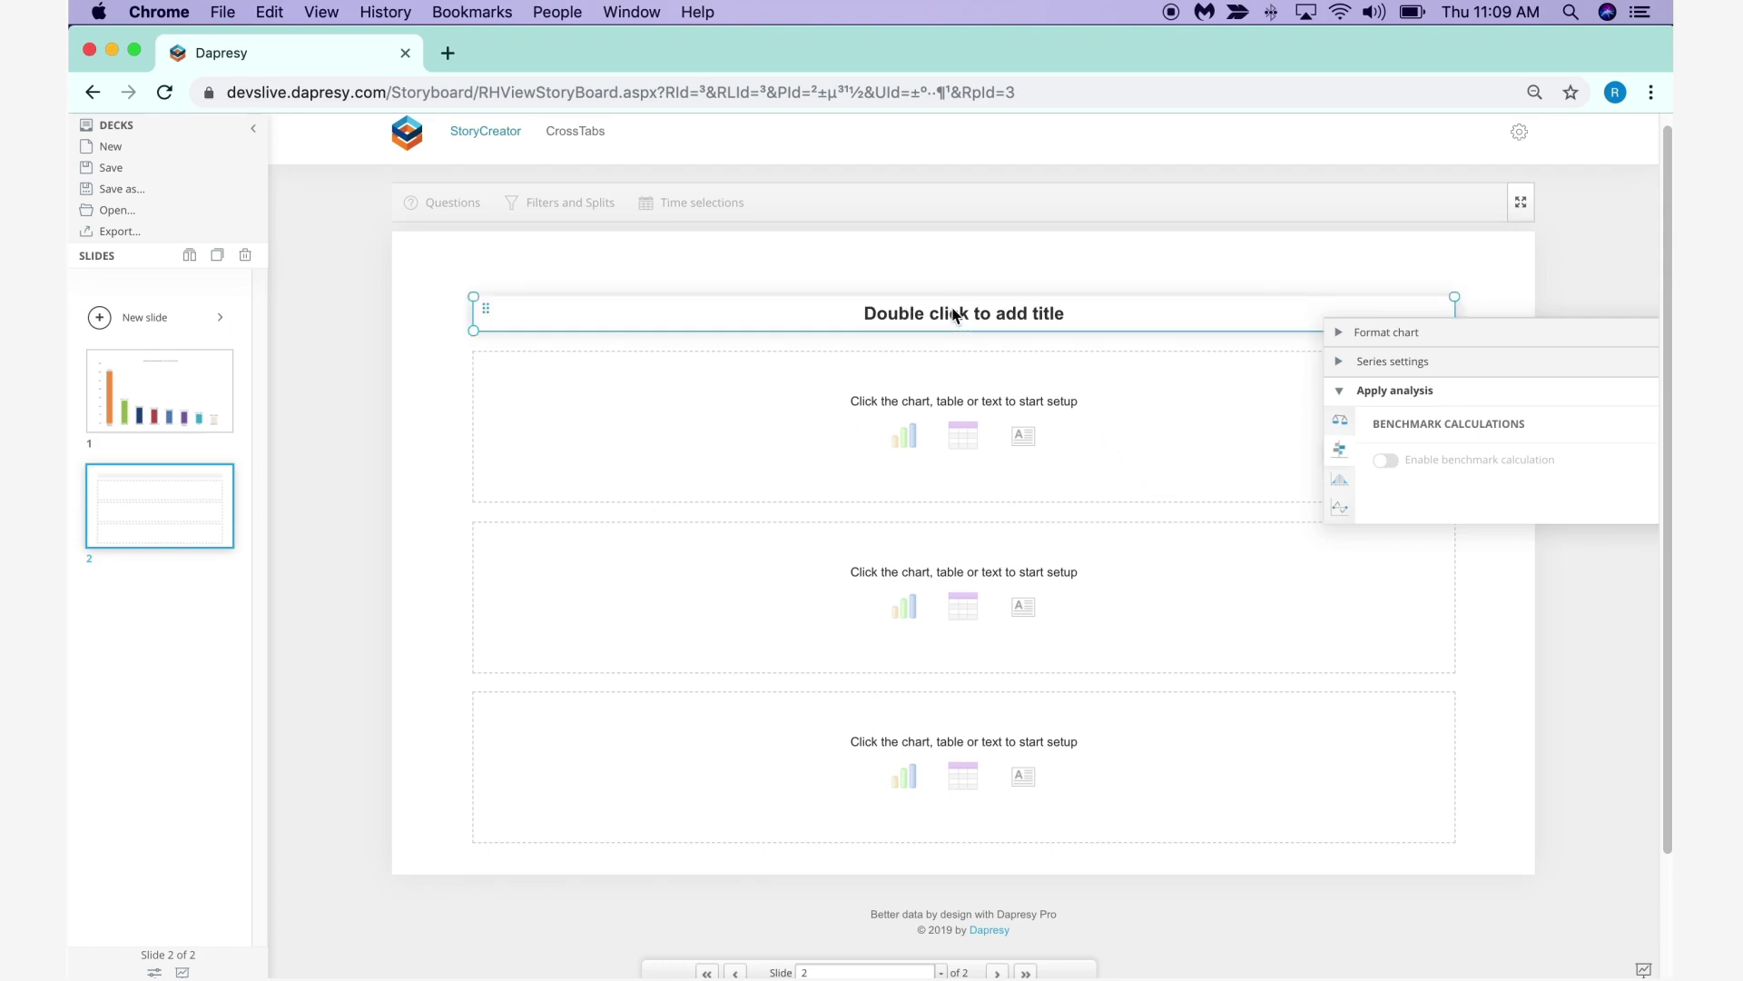
# Step: Enter 'This is a title' as the slide 2 title and colour the text purple
pyautogui.doubleClick(952, 317)
pyautogui.write('This is a ')
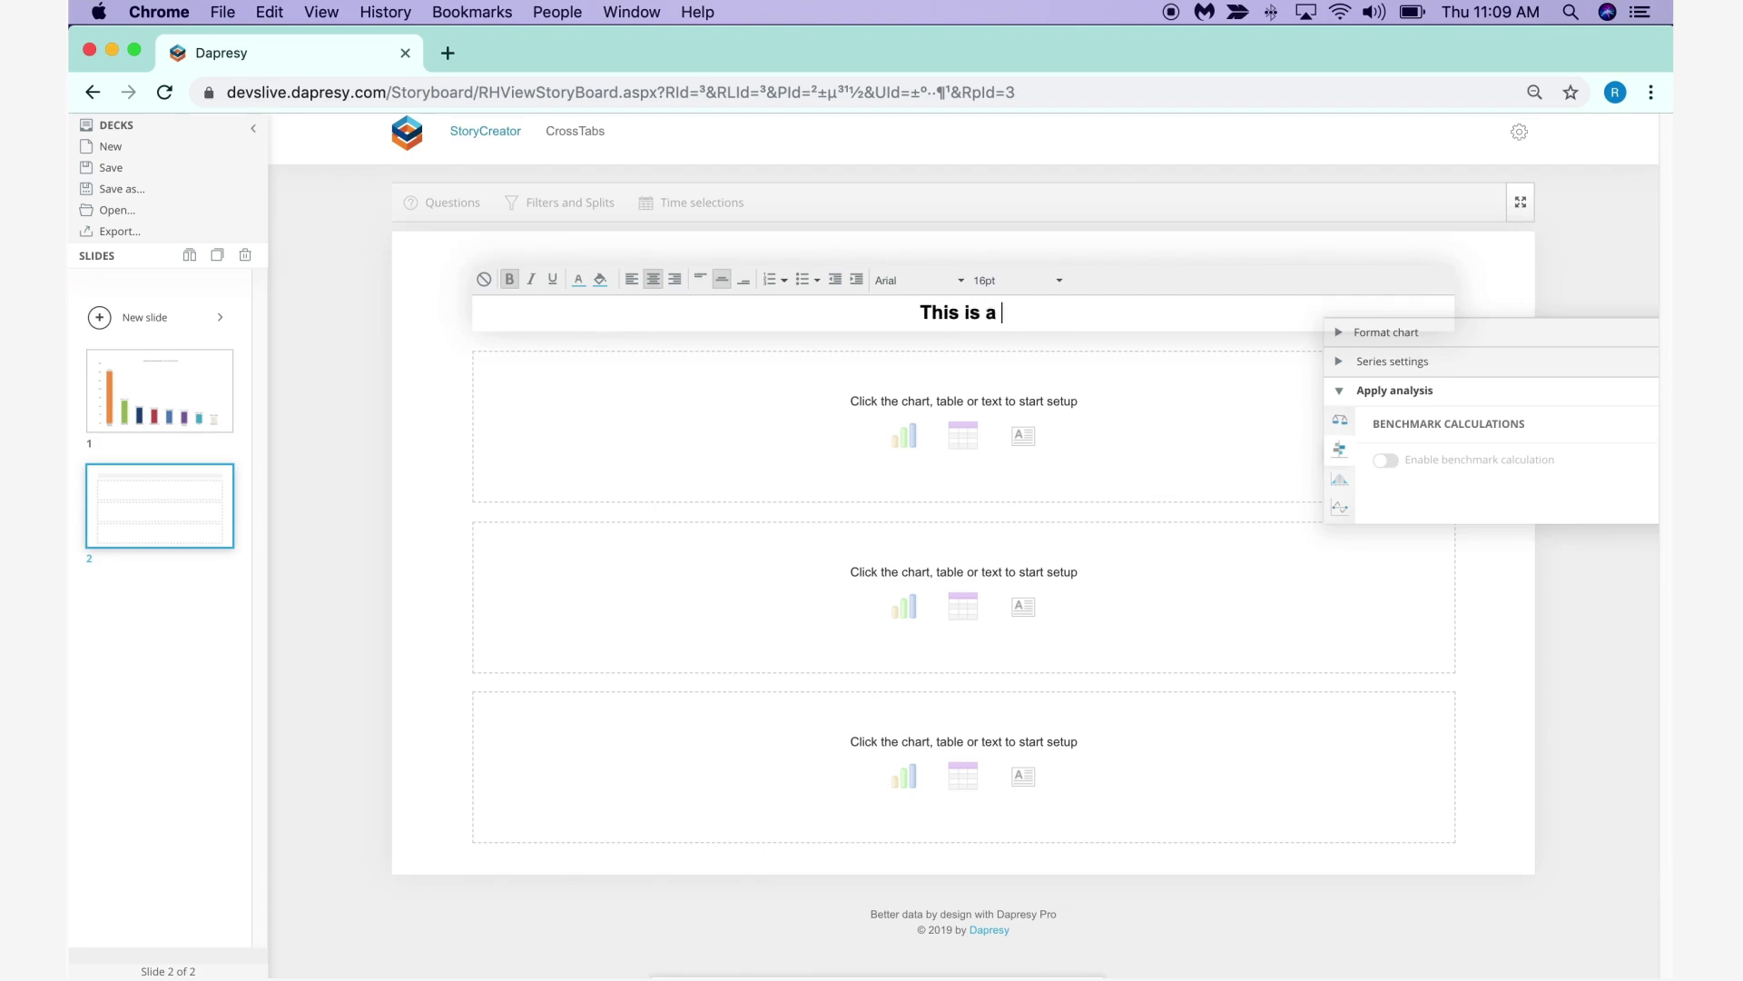
pyautogui.write('title')
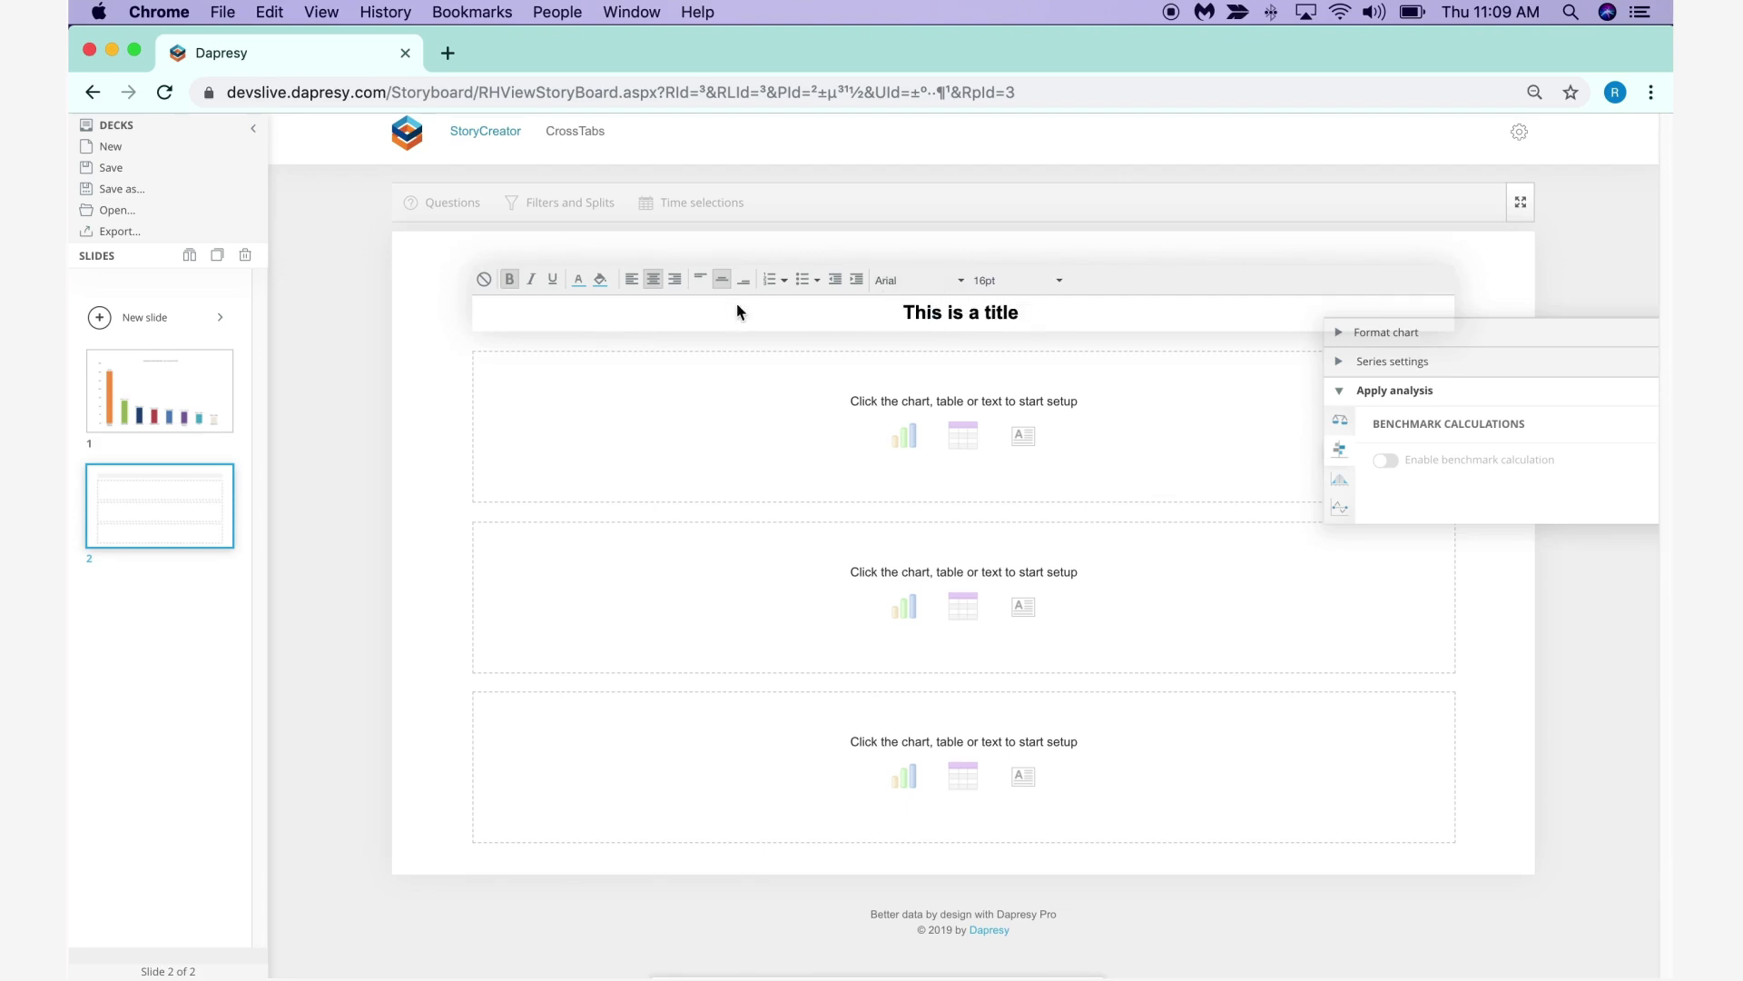
pyautogui.moveTo(738, 312); pyautogui.dragTo(1023, 339)
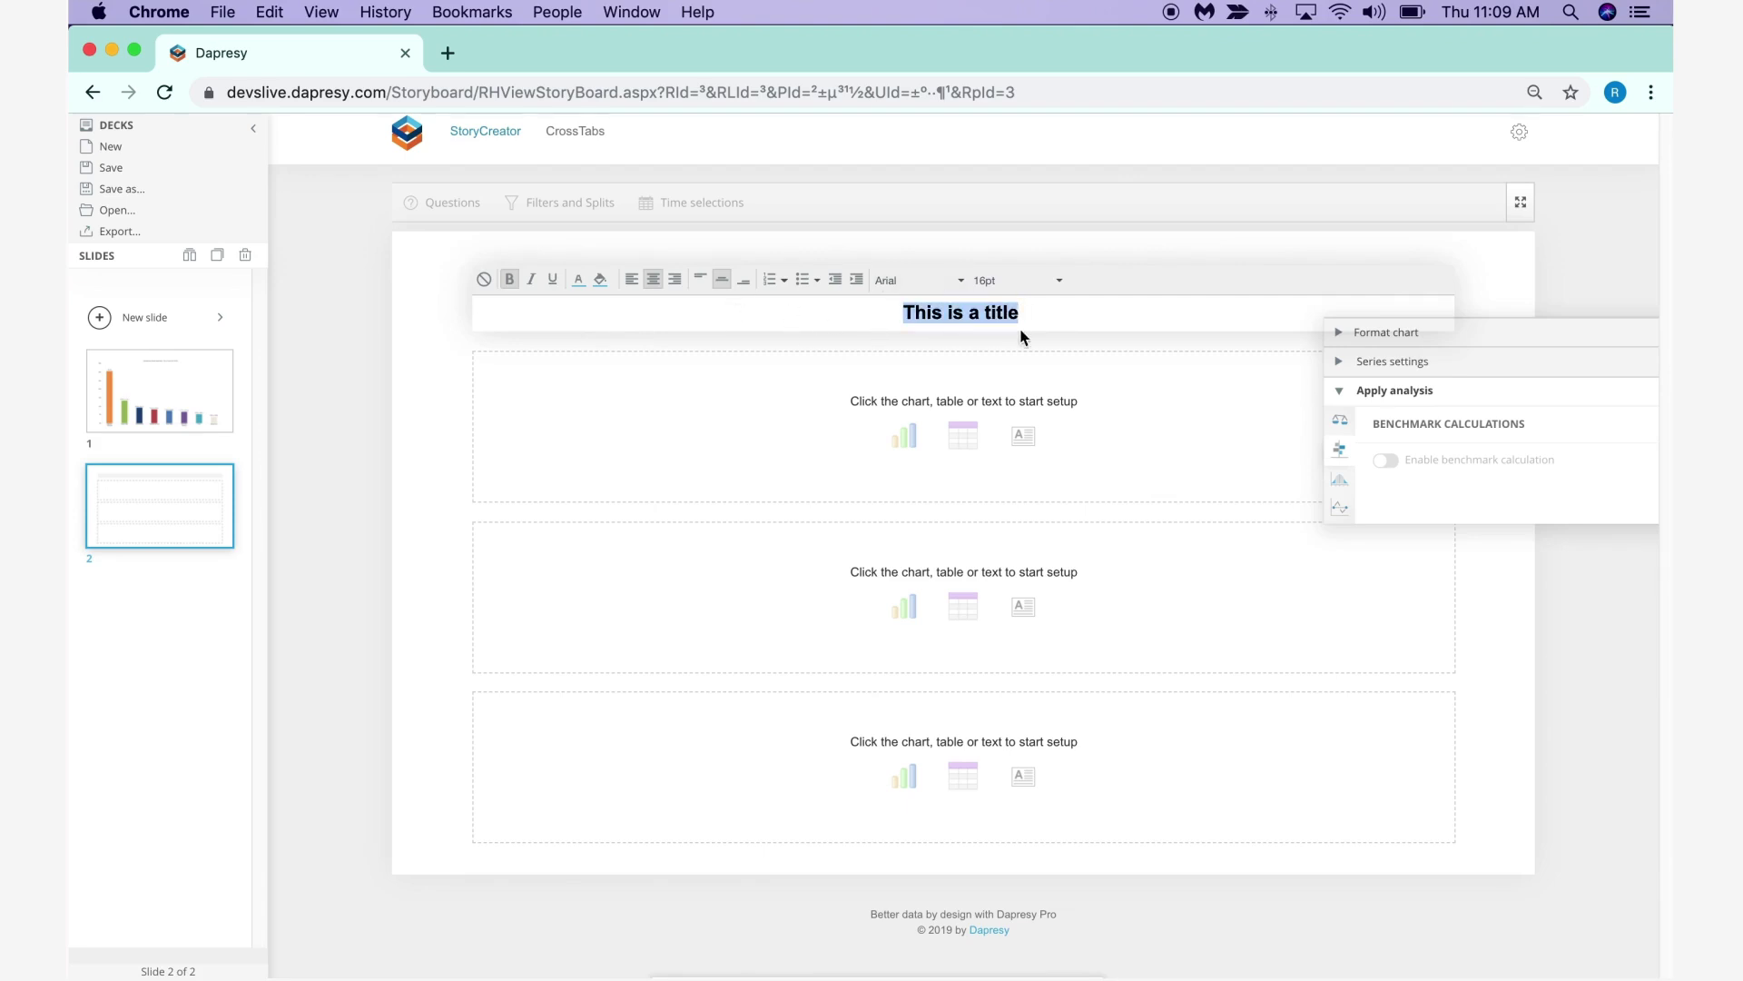
pyautogui.click(584, 284)
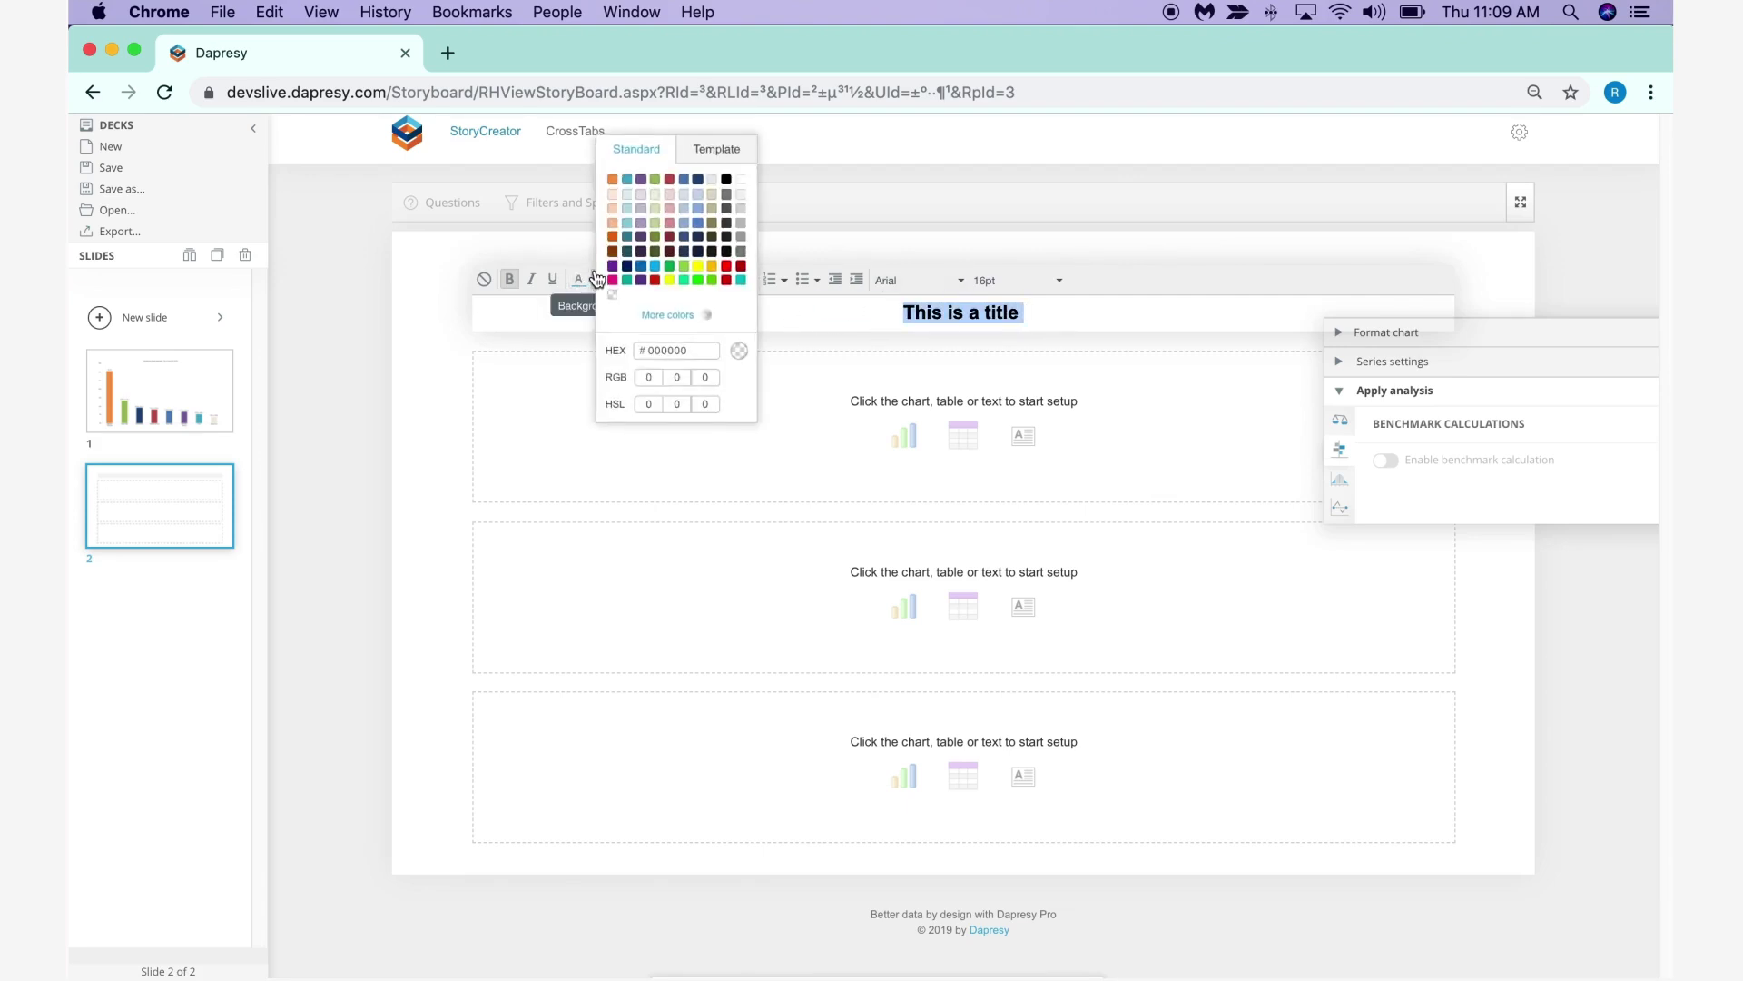
pyautogui.click(645, 187)
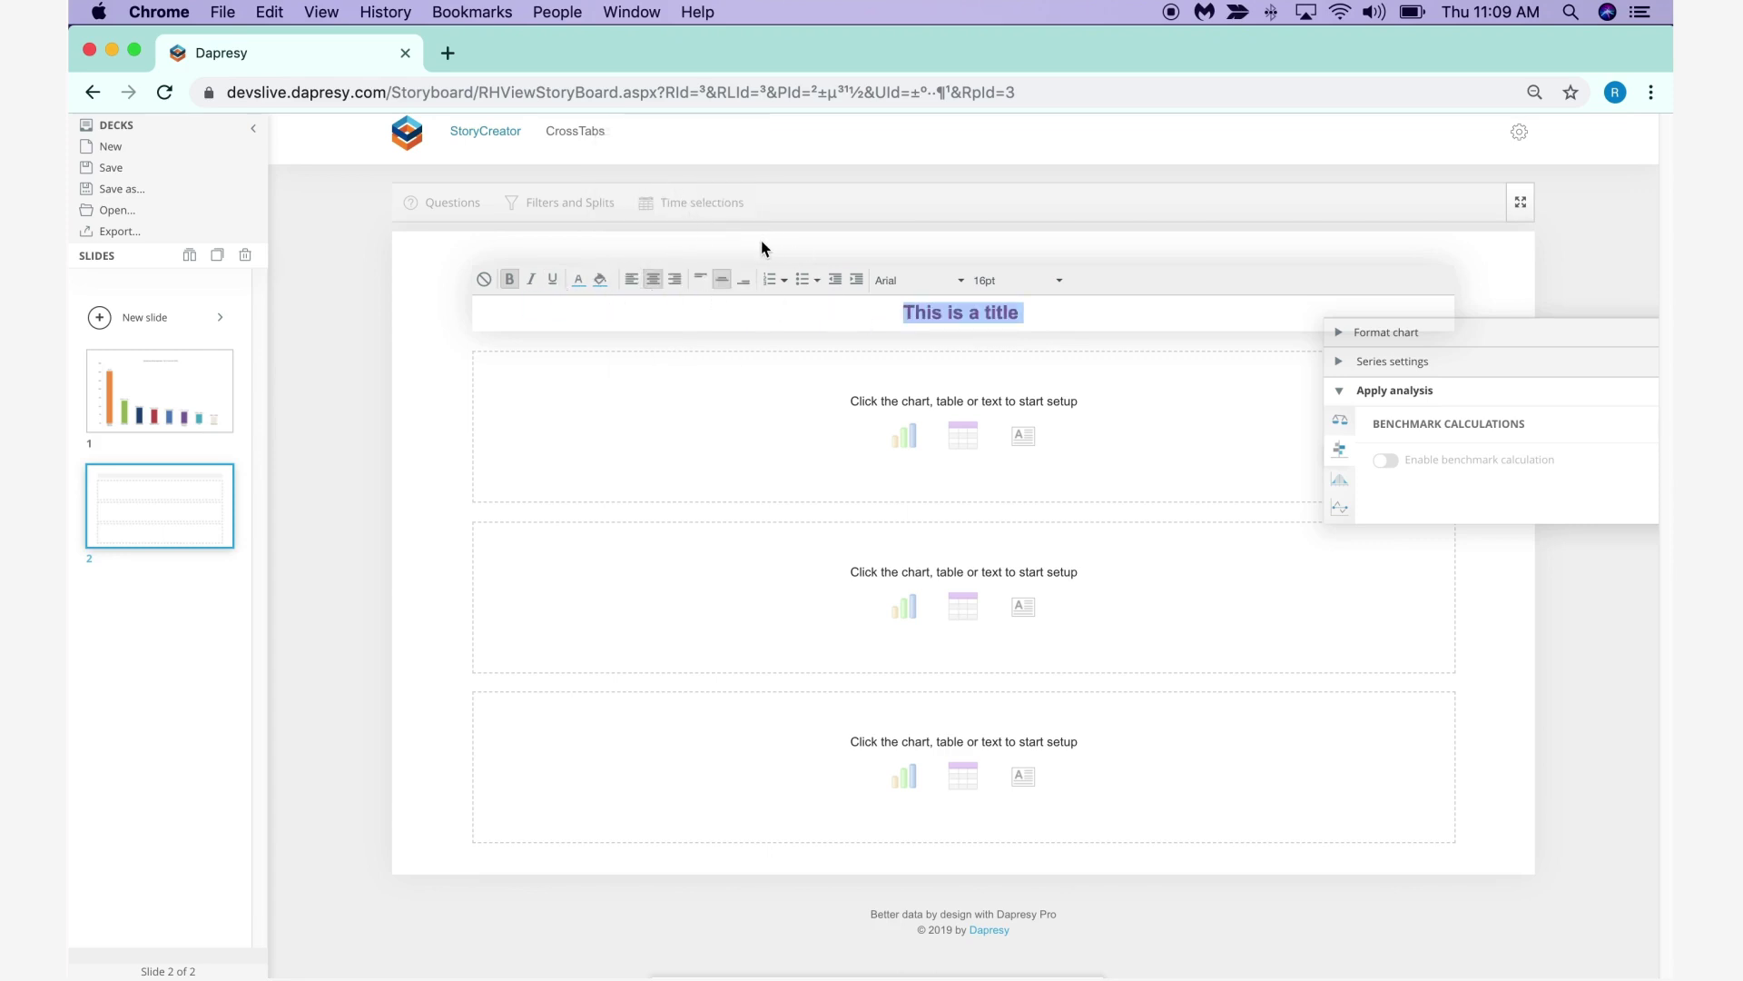
pyautogui.click(830, 237)
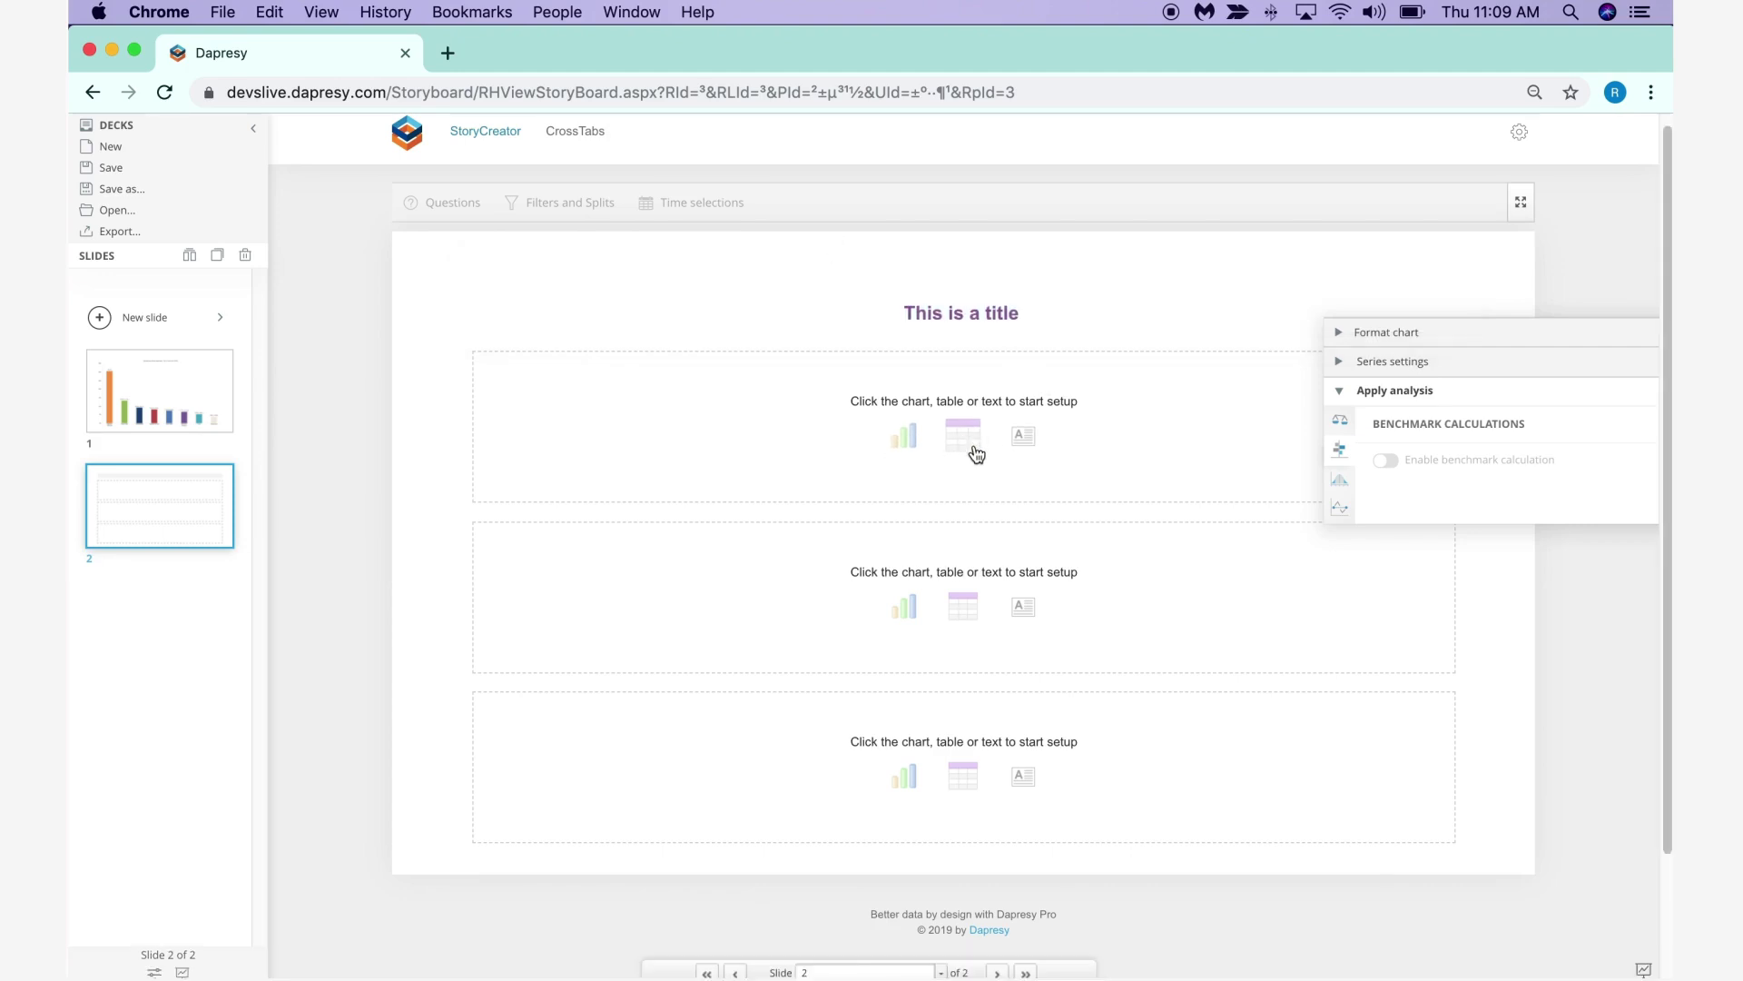
# Step: Turn slide 2's top content placeholder into a table using the fourth table style
pyautogui.click(1081, 454)
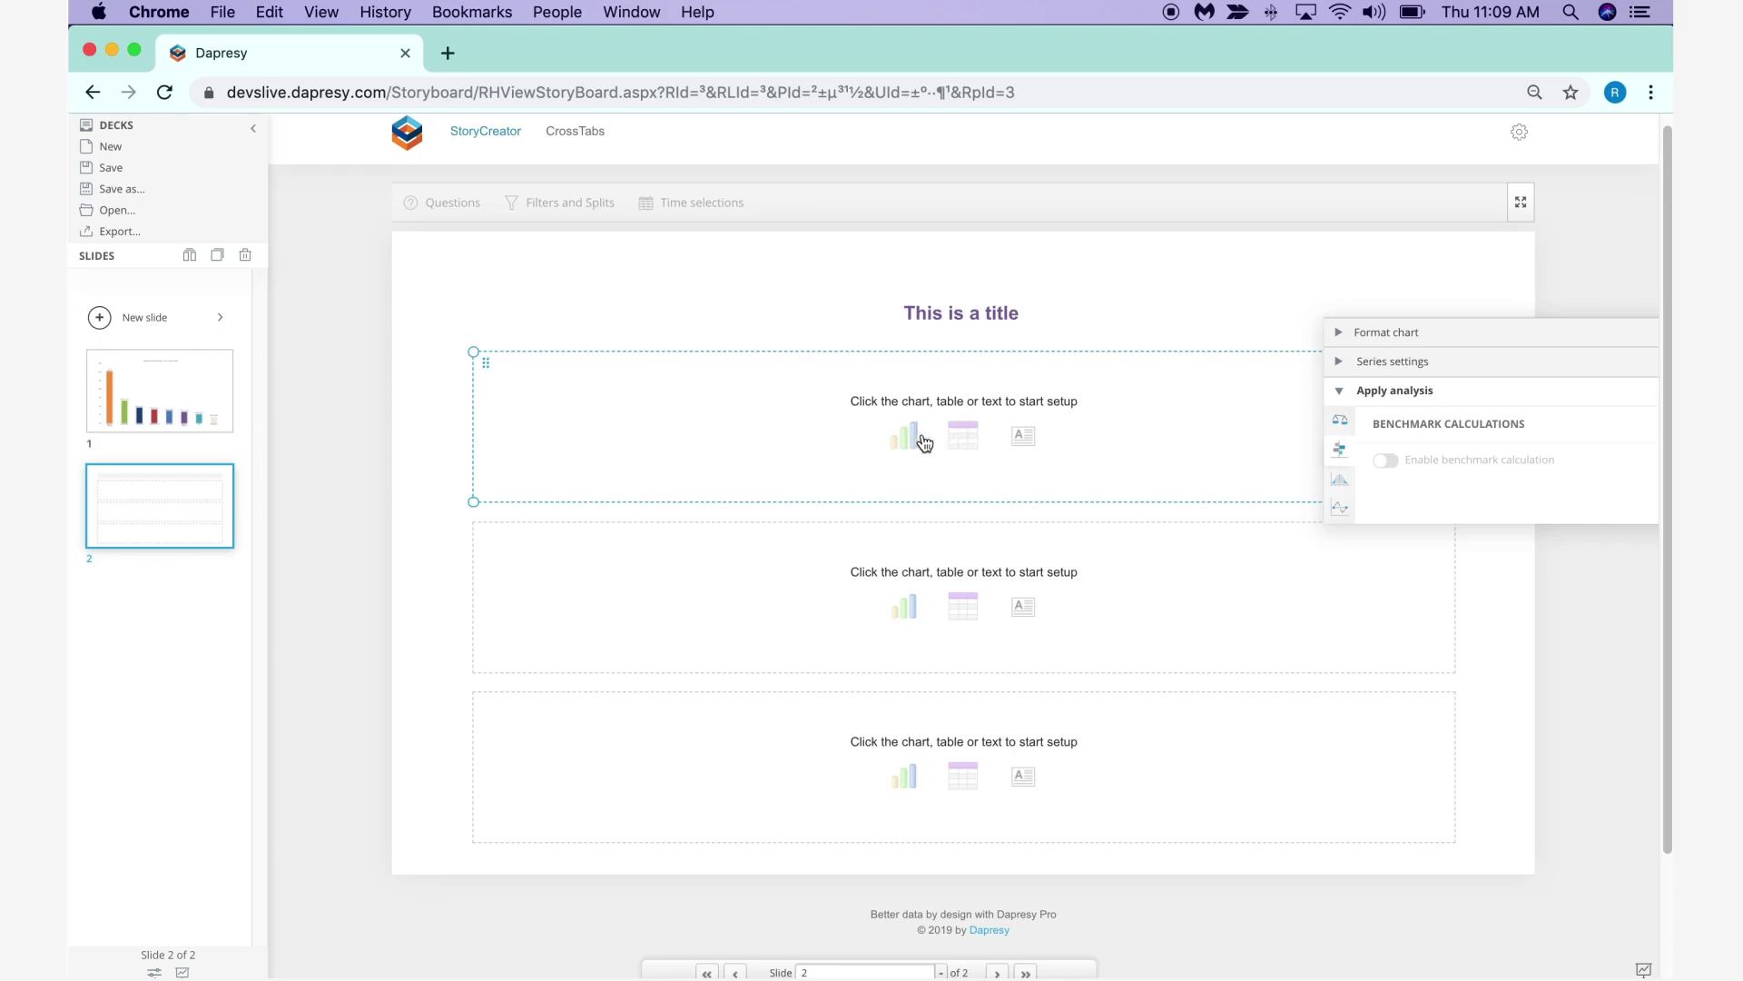
pyautogui.click(965, 436)
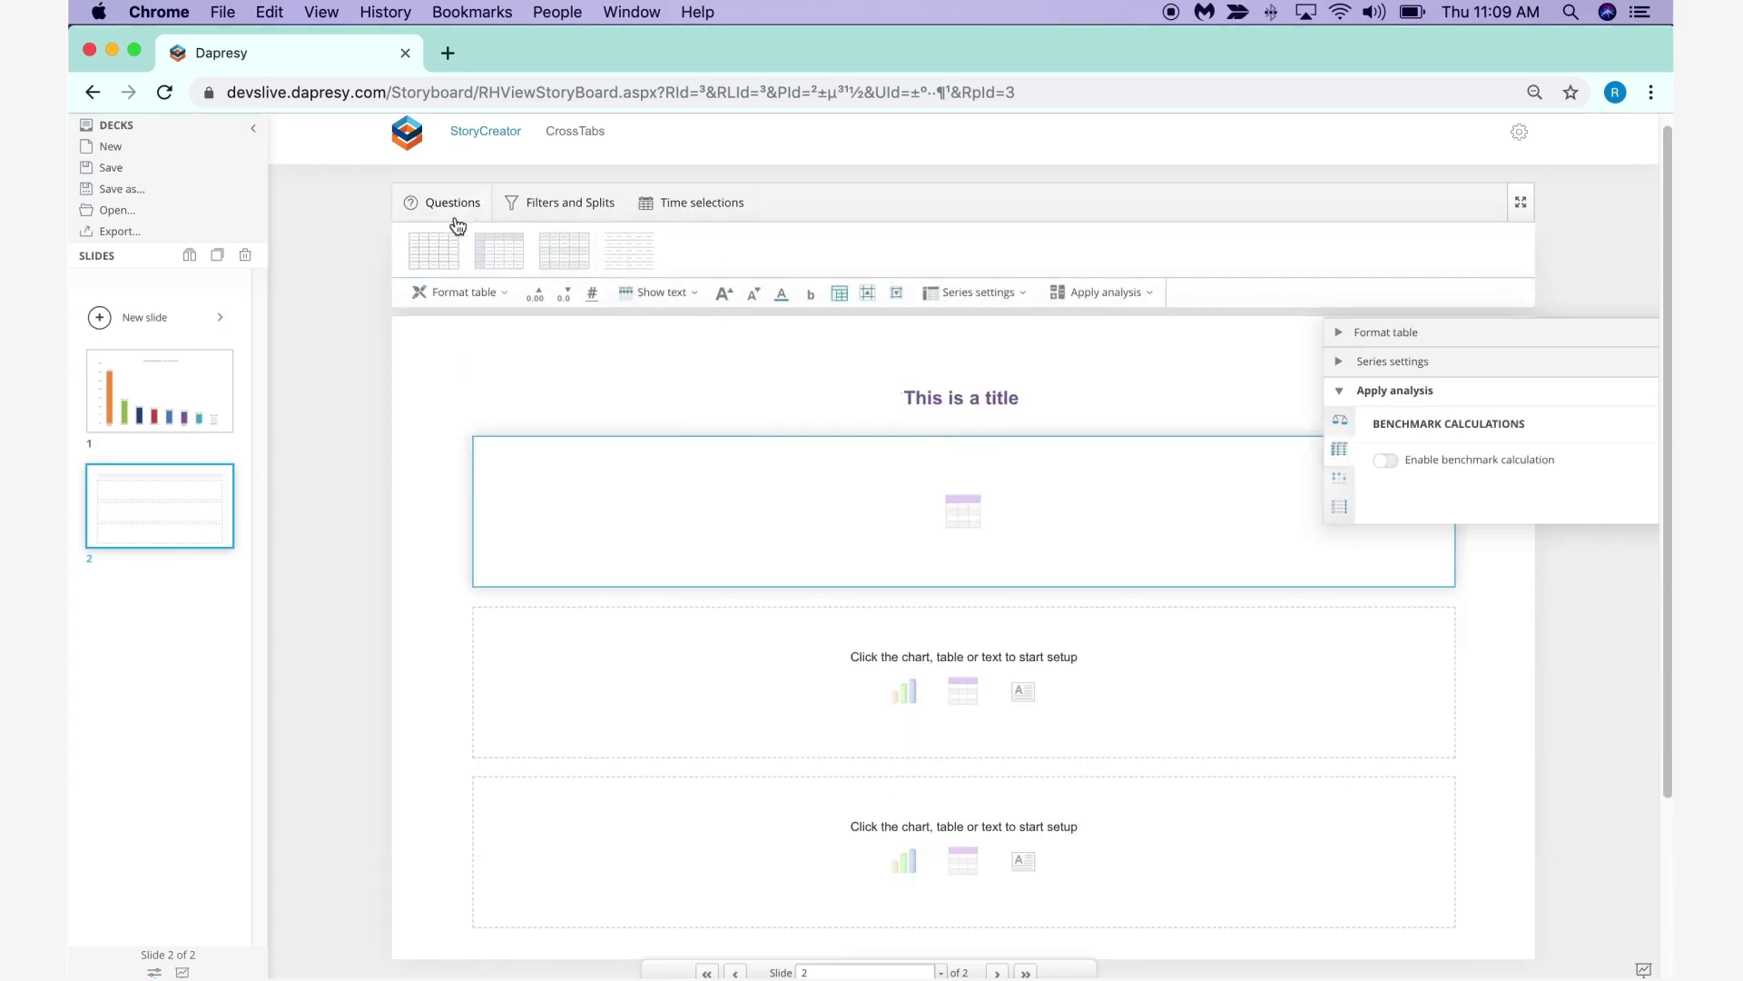
pyautogui.click(633, 263)
# Step: Fill the table with three awareness questions for Dapresy Telecom, Four and Swedish Telecom
pyautogui.click(434, 203)
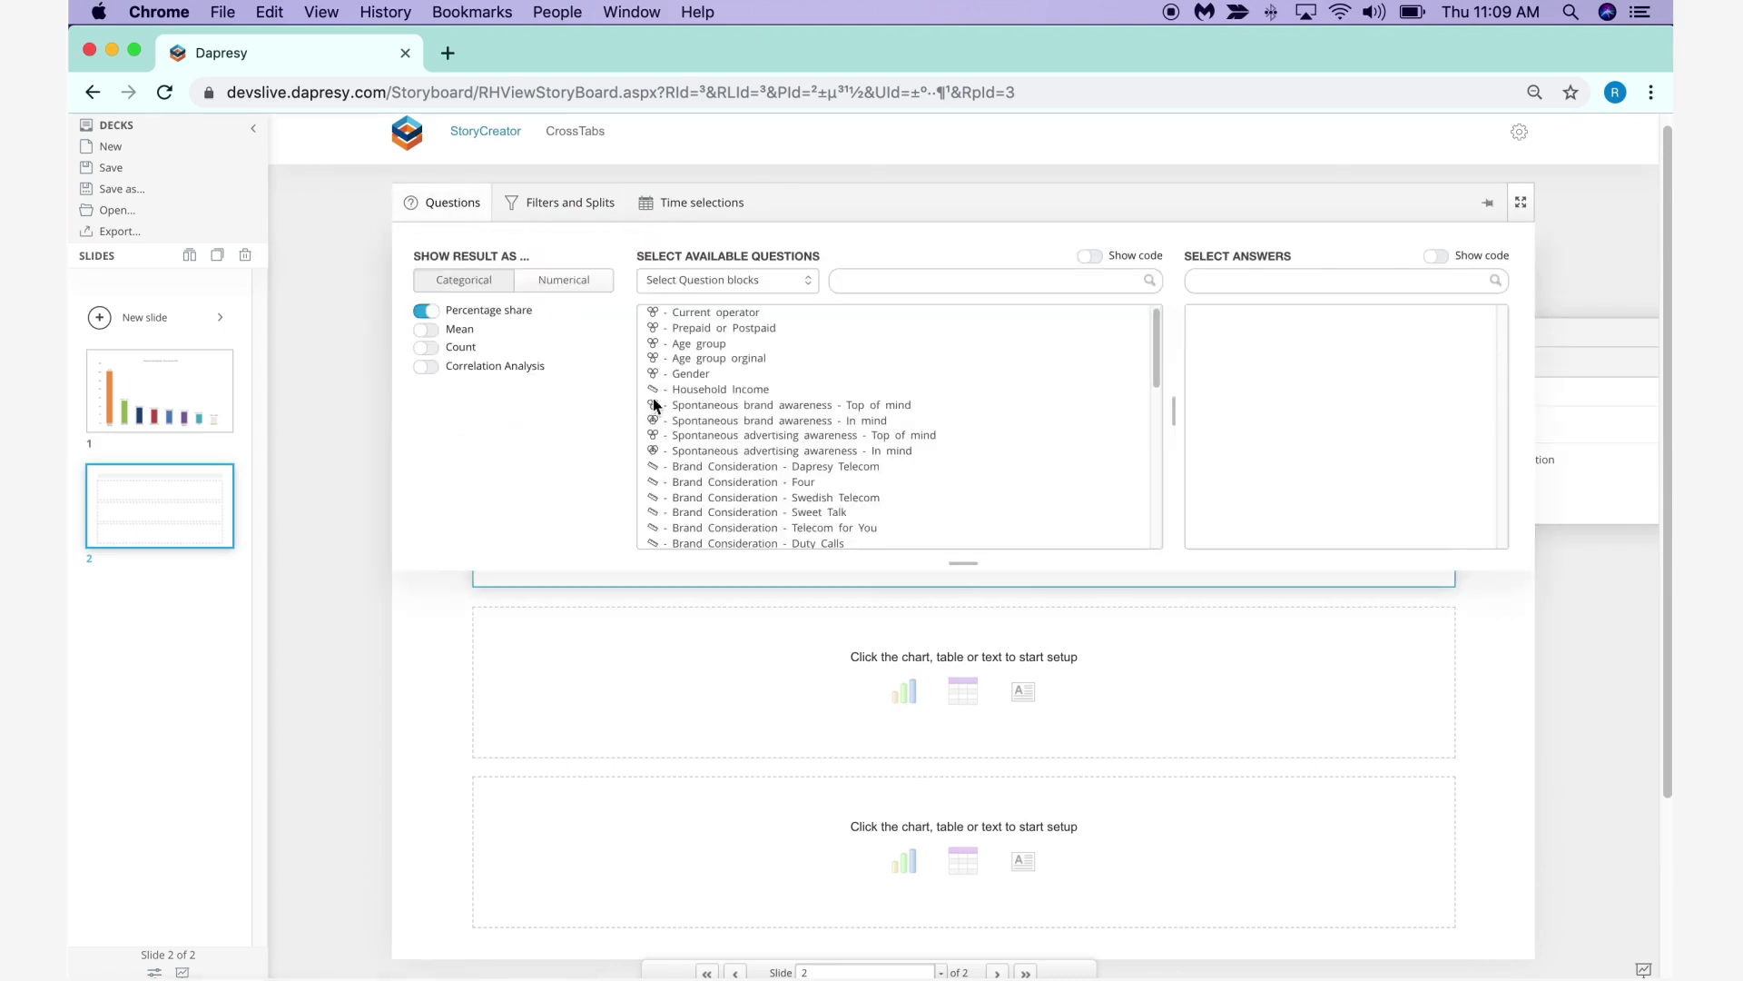
pyautogui.click(888, 405)
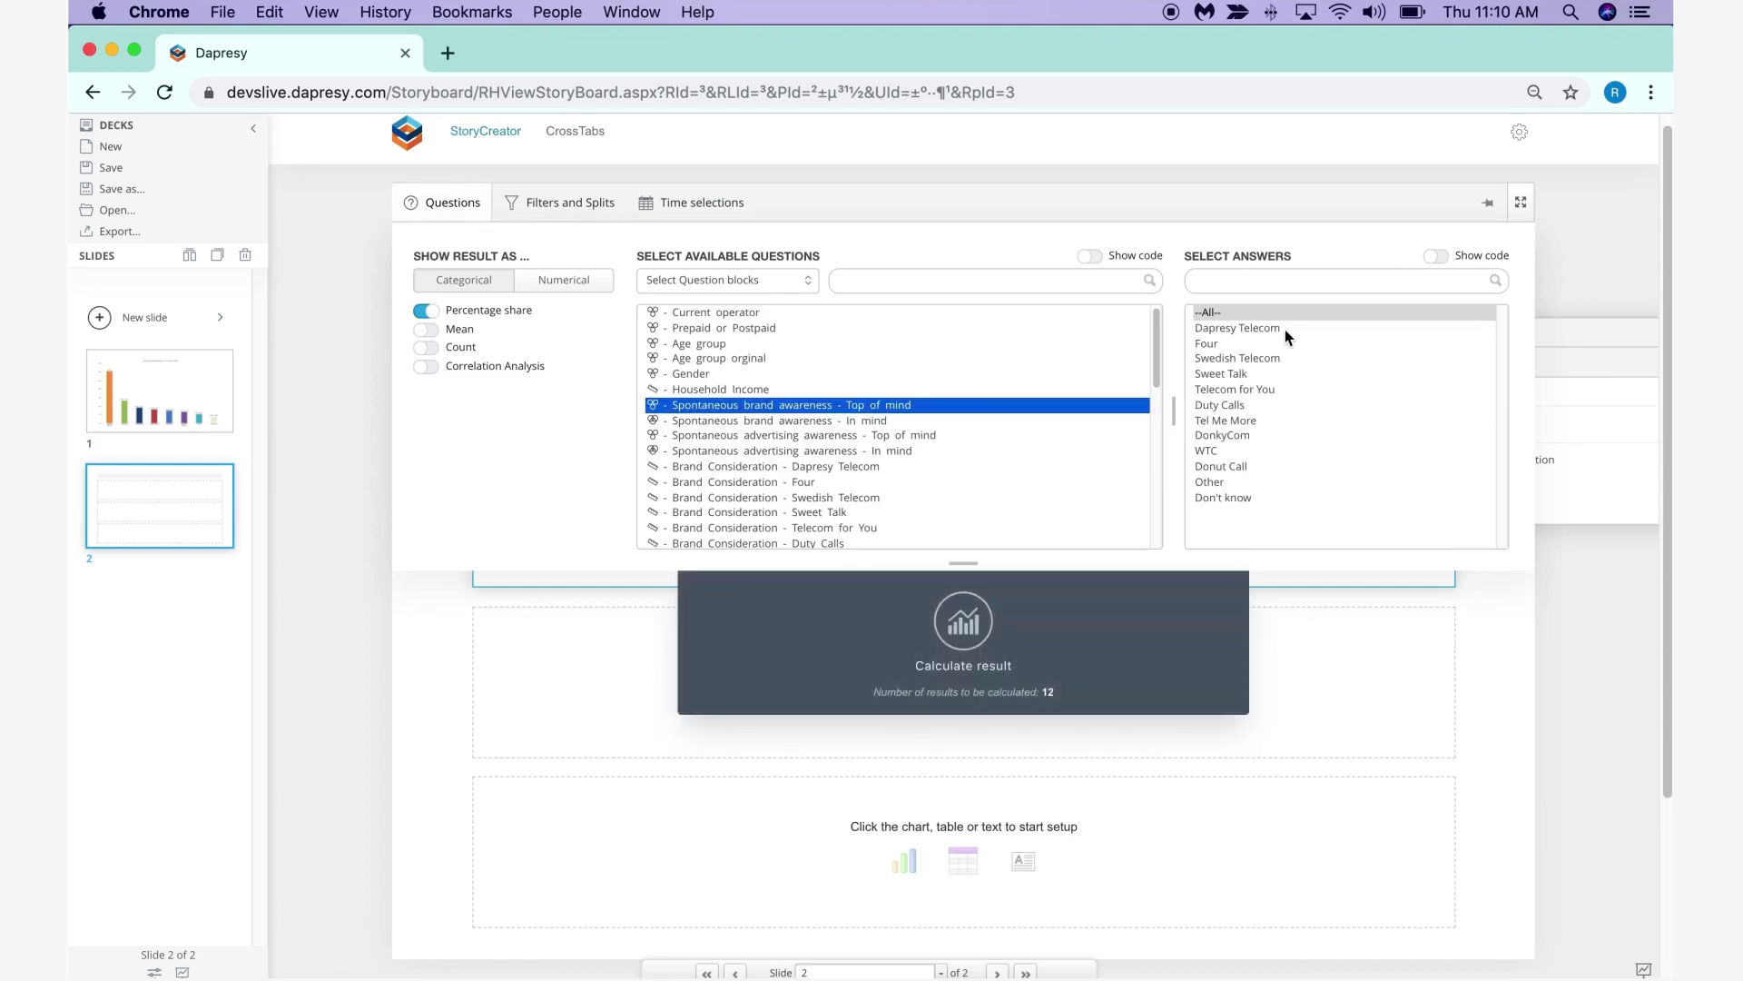
pyautogui.moveTo(781, 405); pyautogui.dragTo(806, 435)
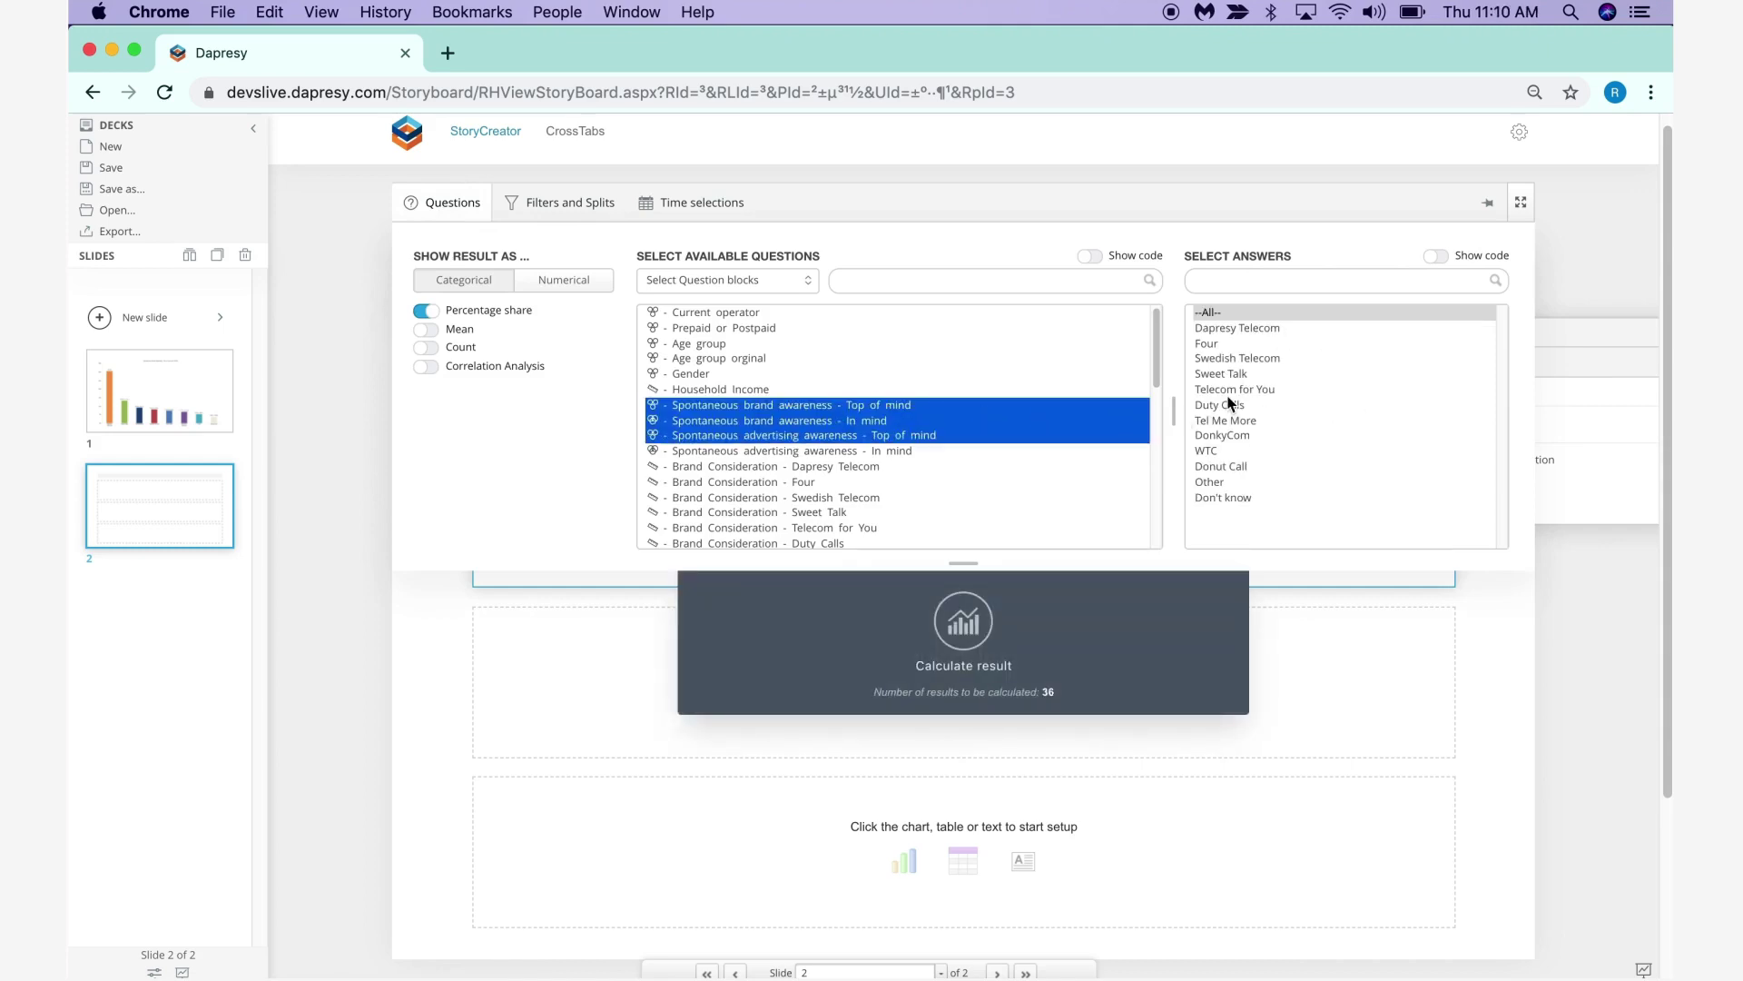
pyautogui.moveTo(1231, 326); pyautogui.dragTo(1233, 359)
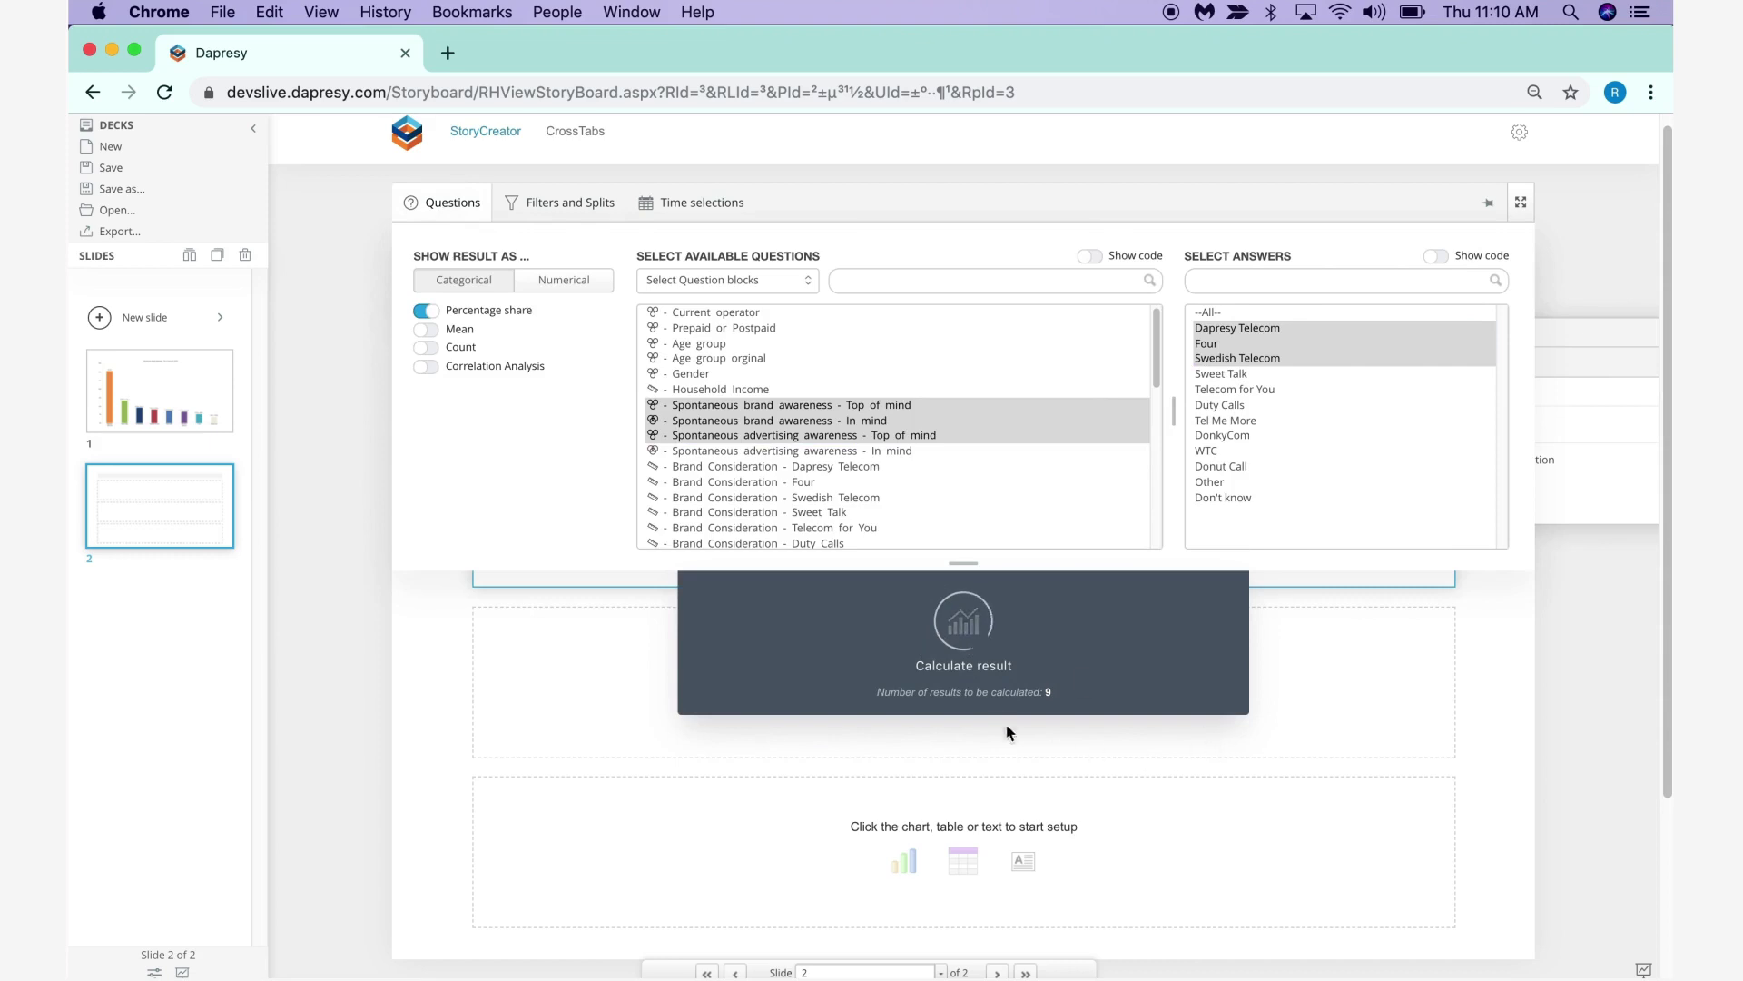
pyautogui.click(994, 610)
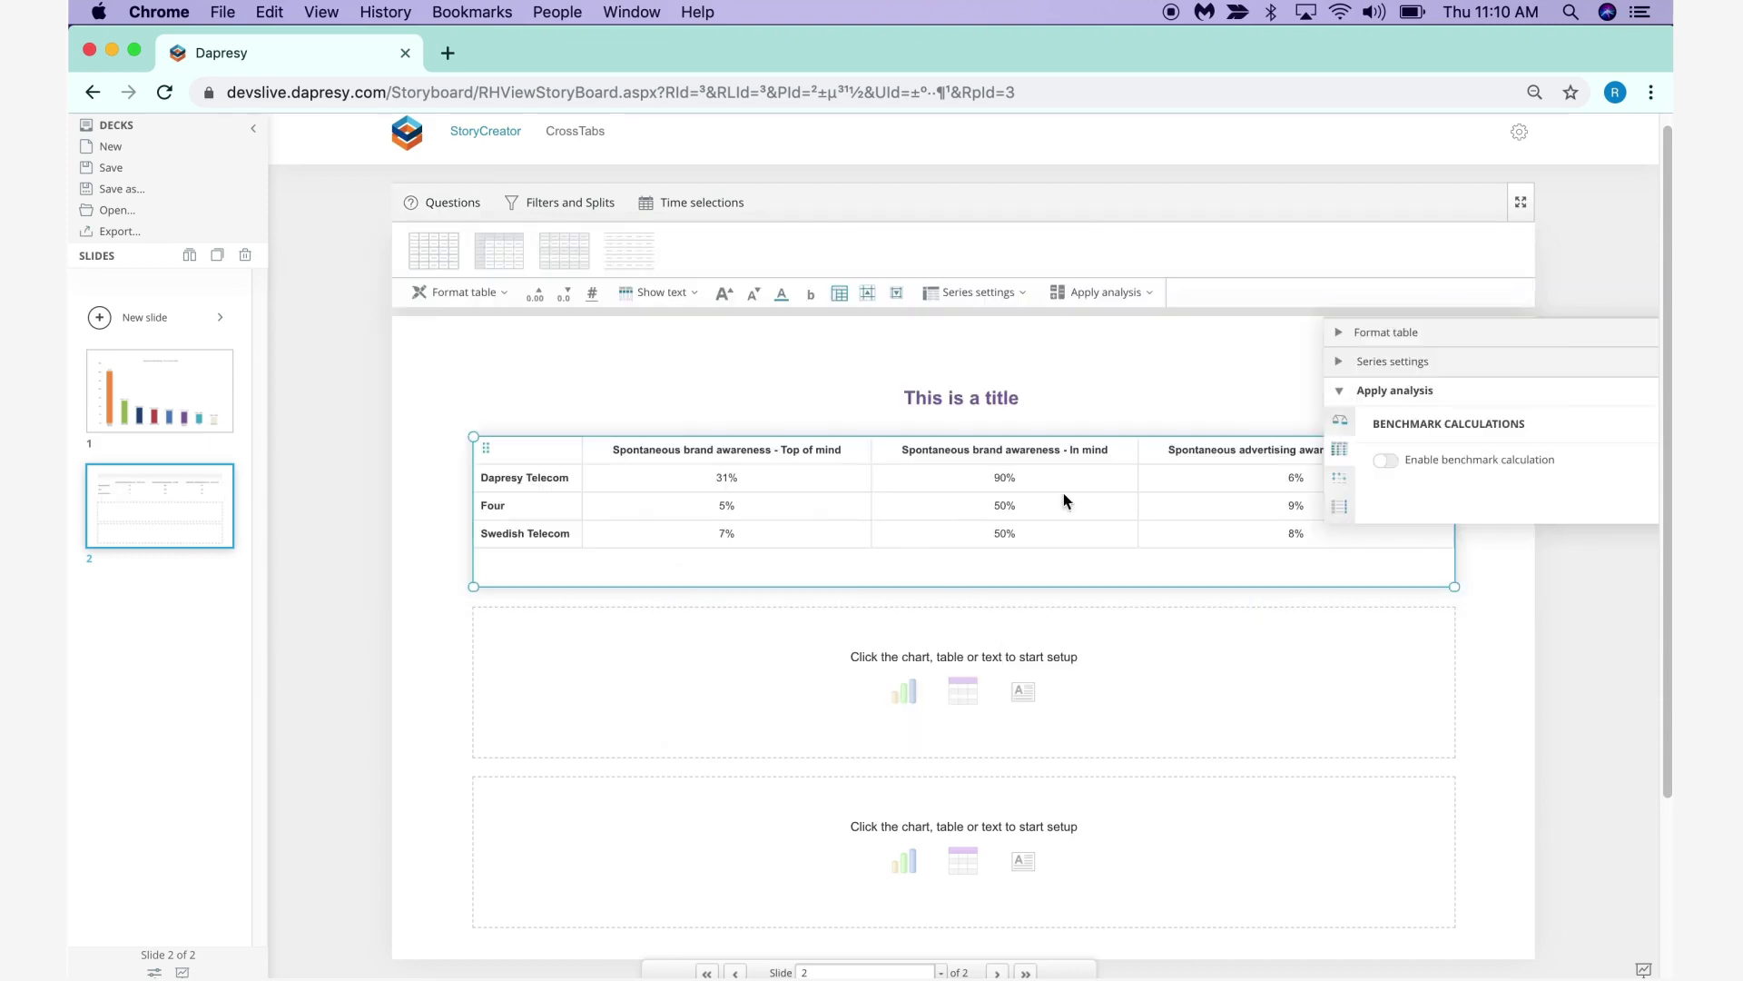
pyautogui.click(1654, 329)
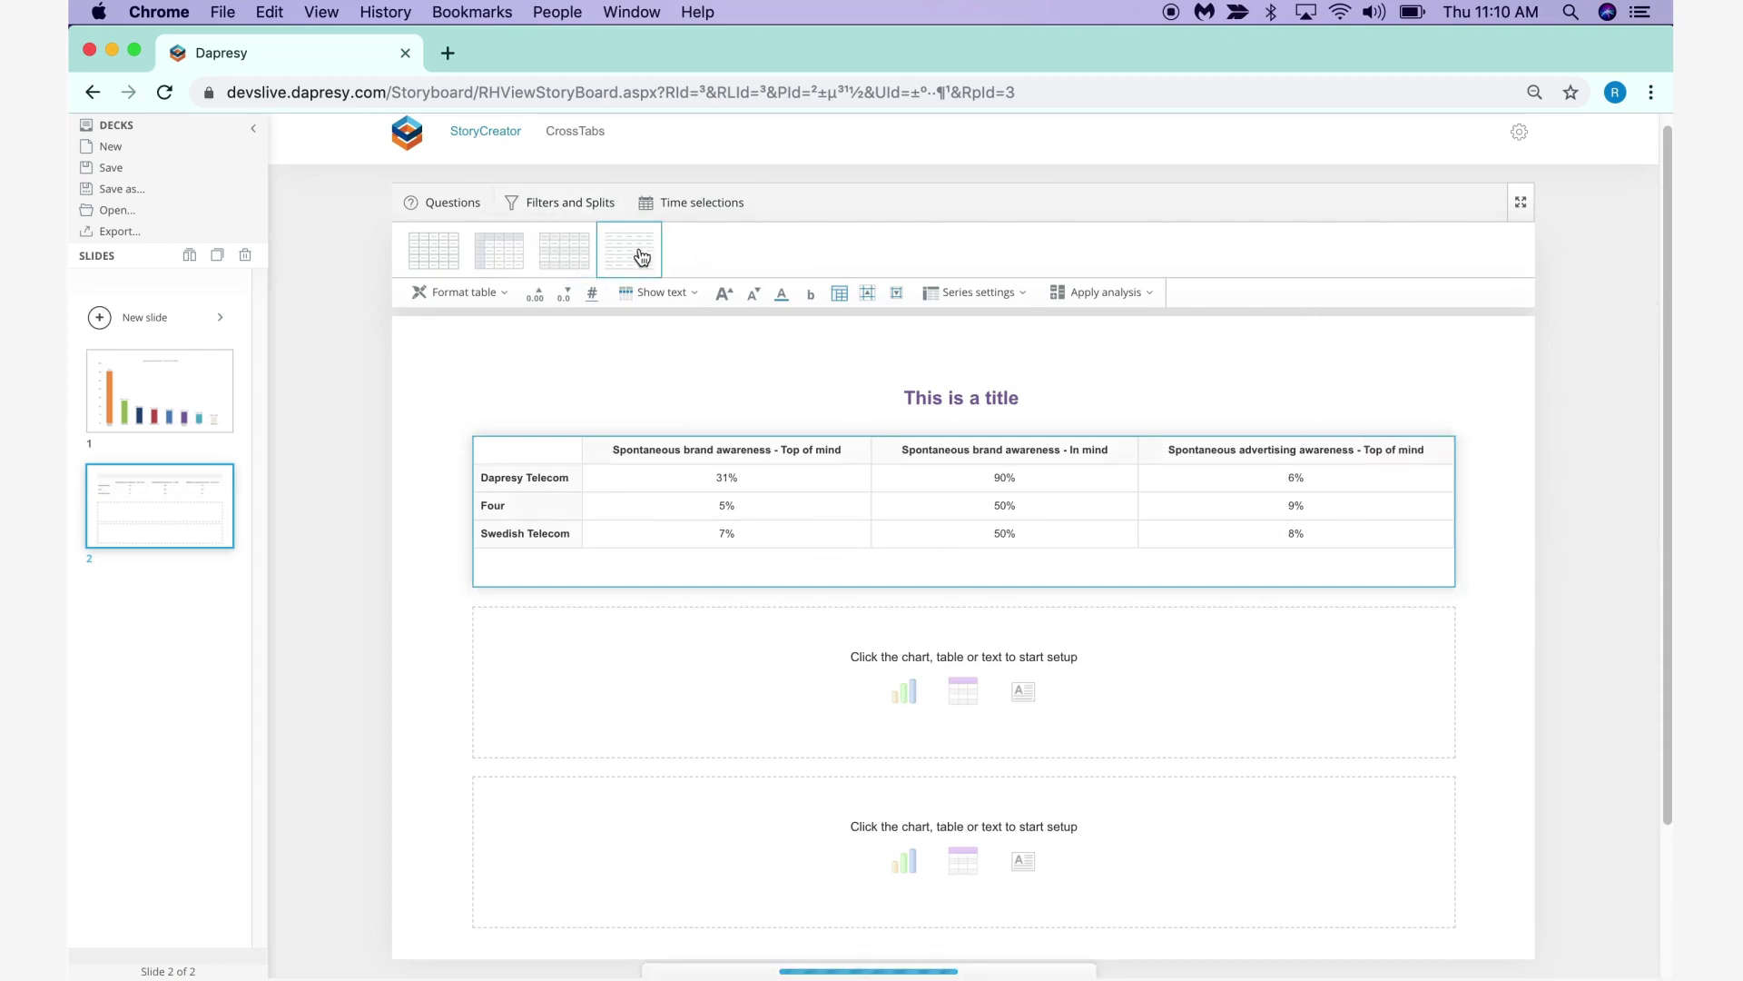
# Step: Set the awareness table's odd-row cell color to light blue, alternating with white even rows
pyautogui.click(470, 291)
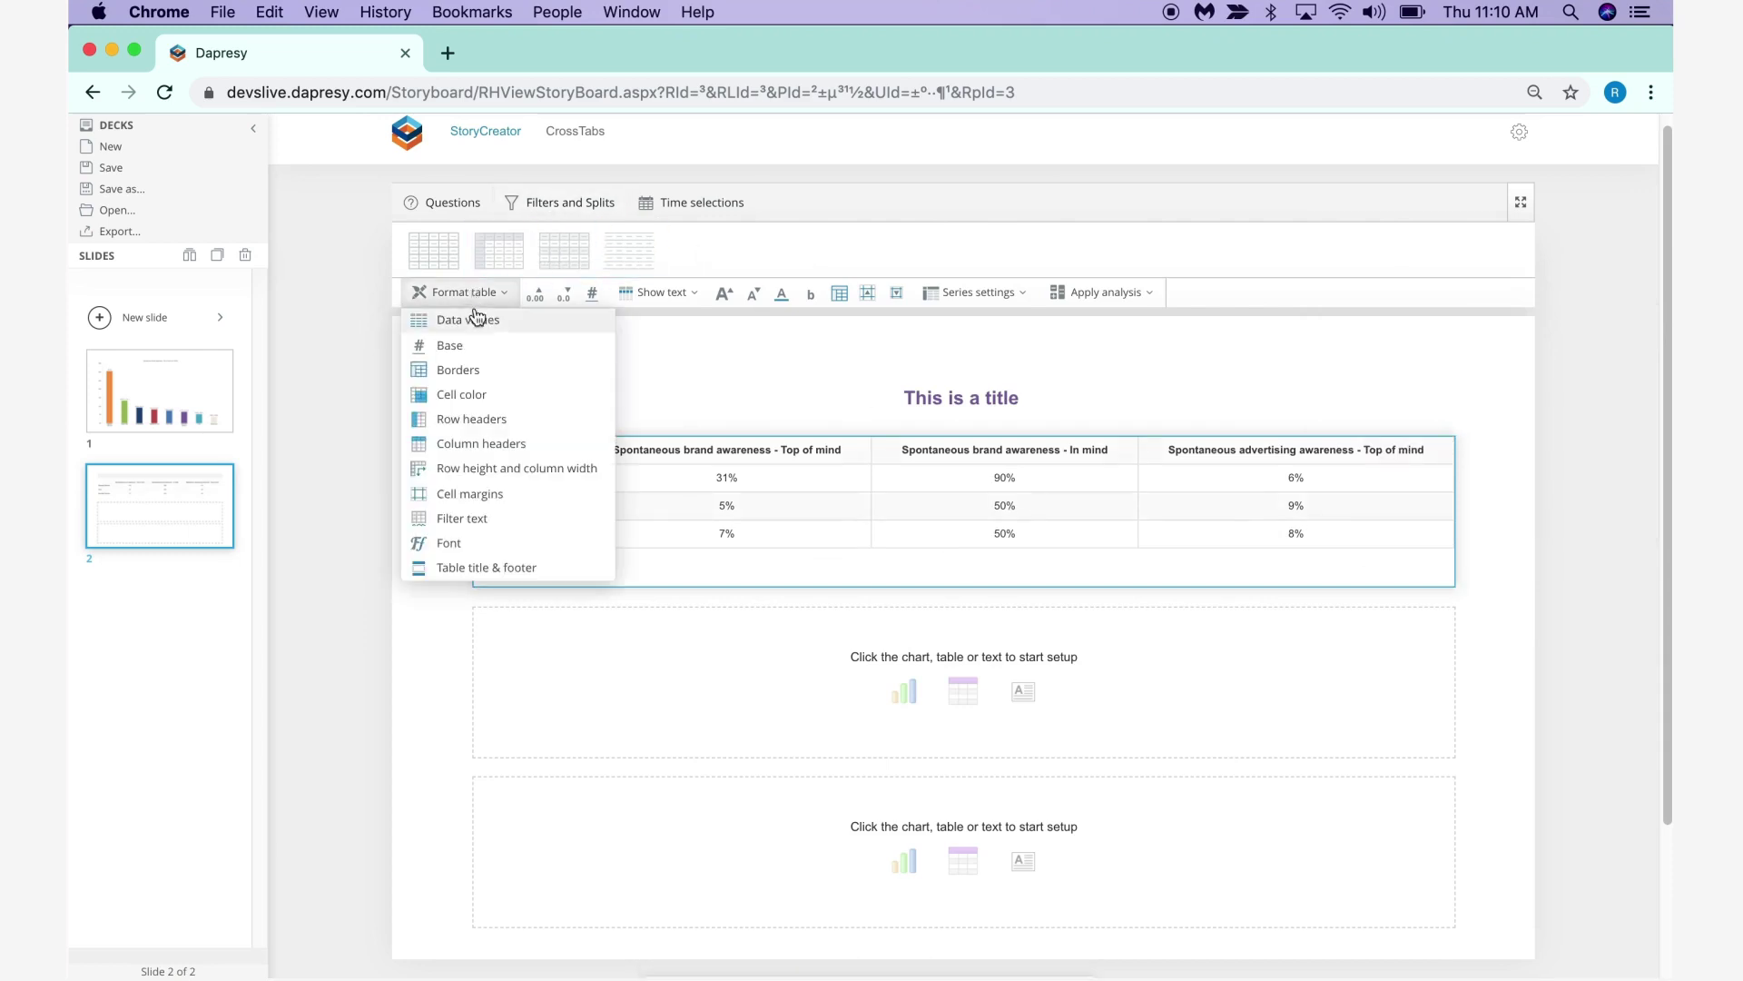
pyautogui.click(478, 396)
pyautogui.click(1453, 406)
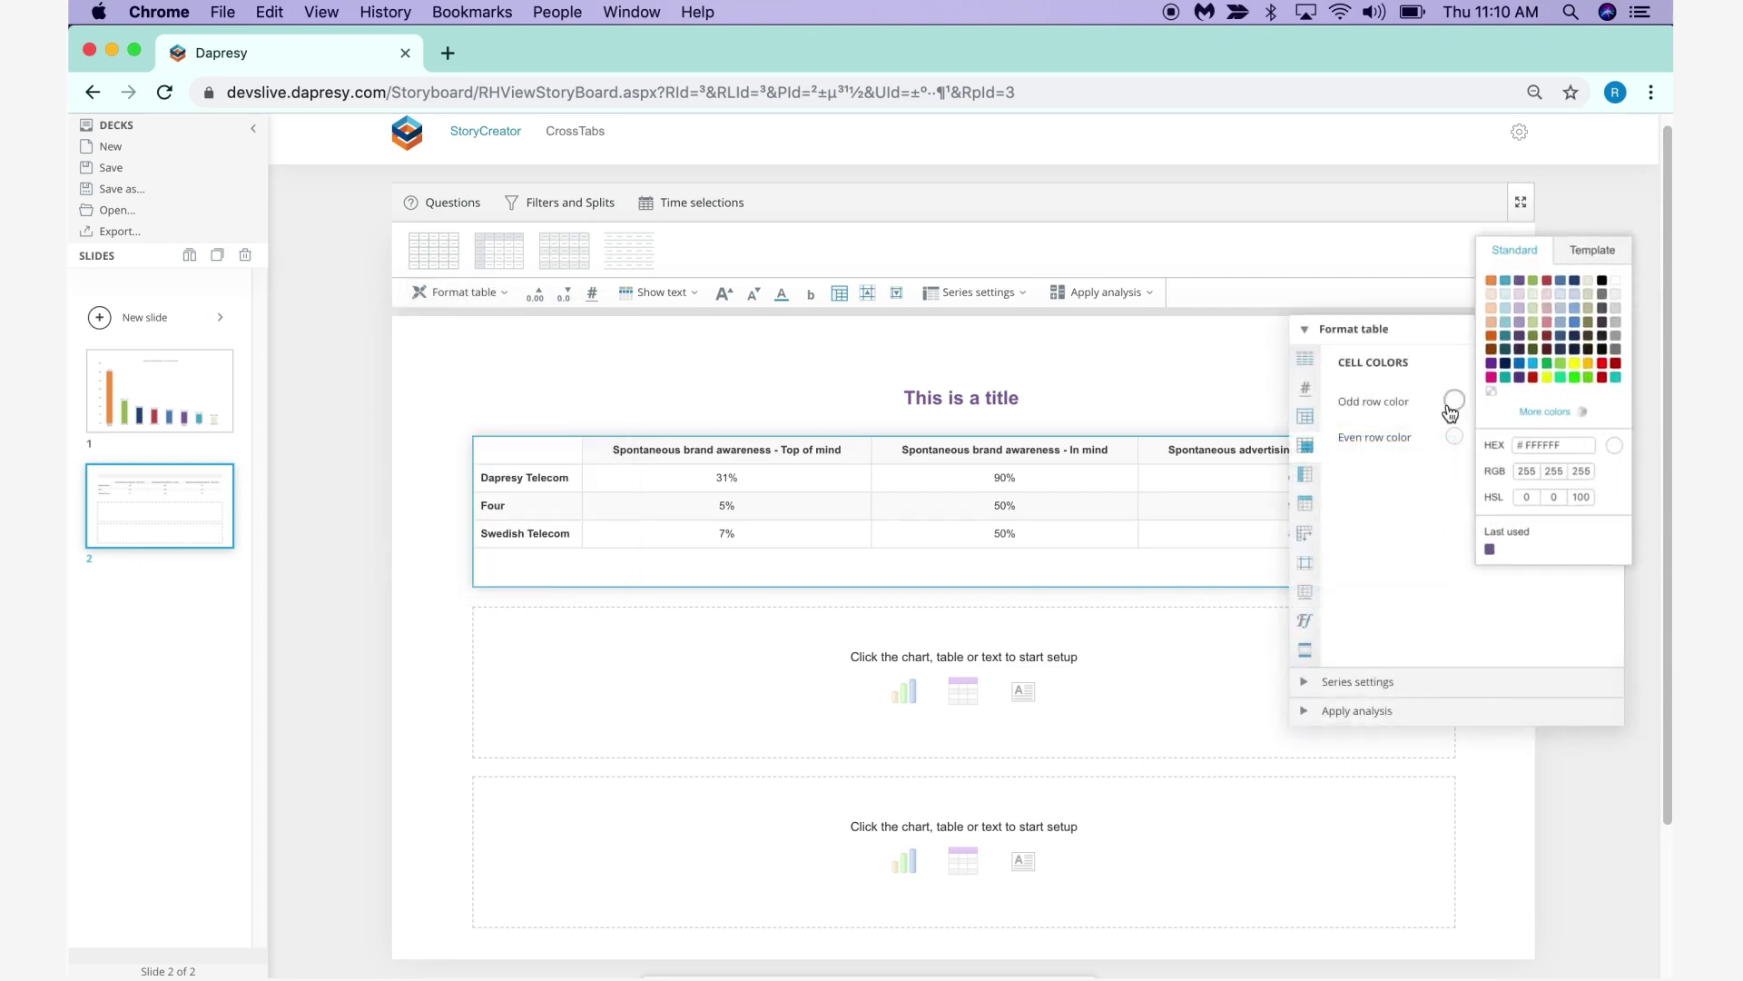
pyautogui.click(1505, 294)
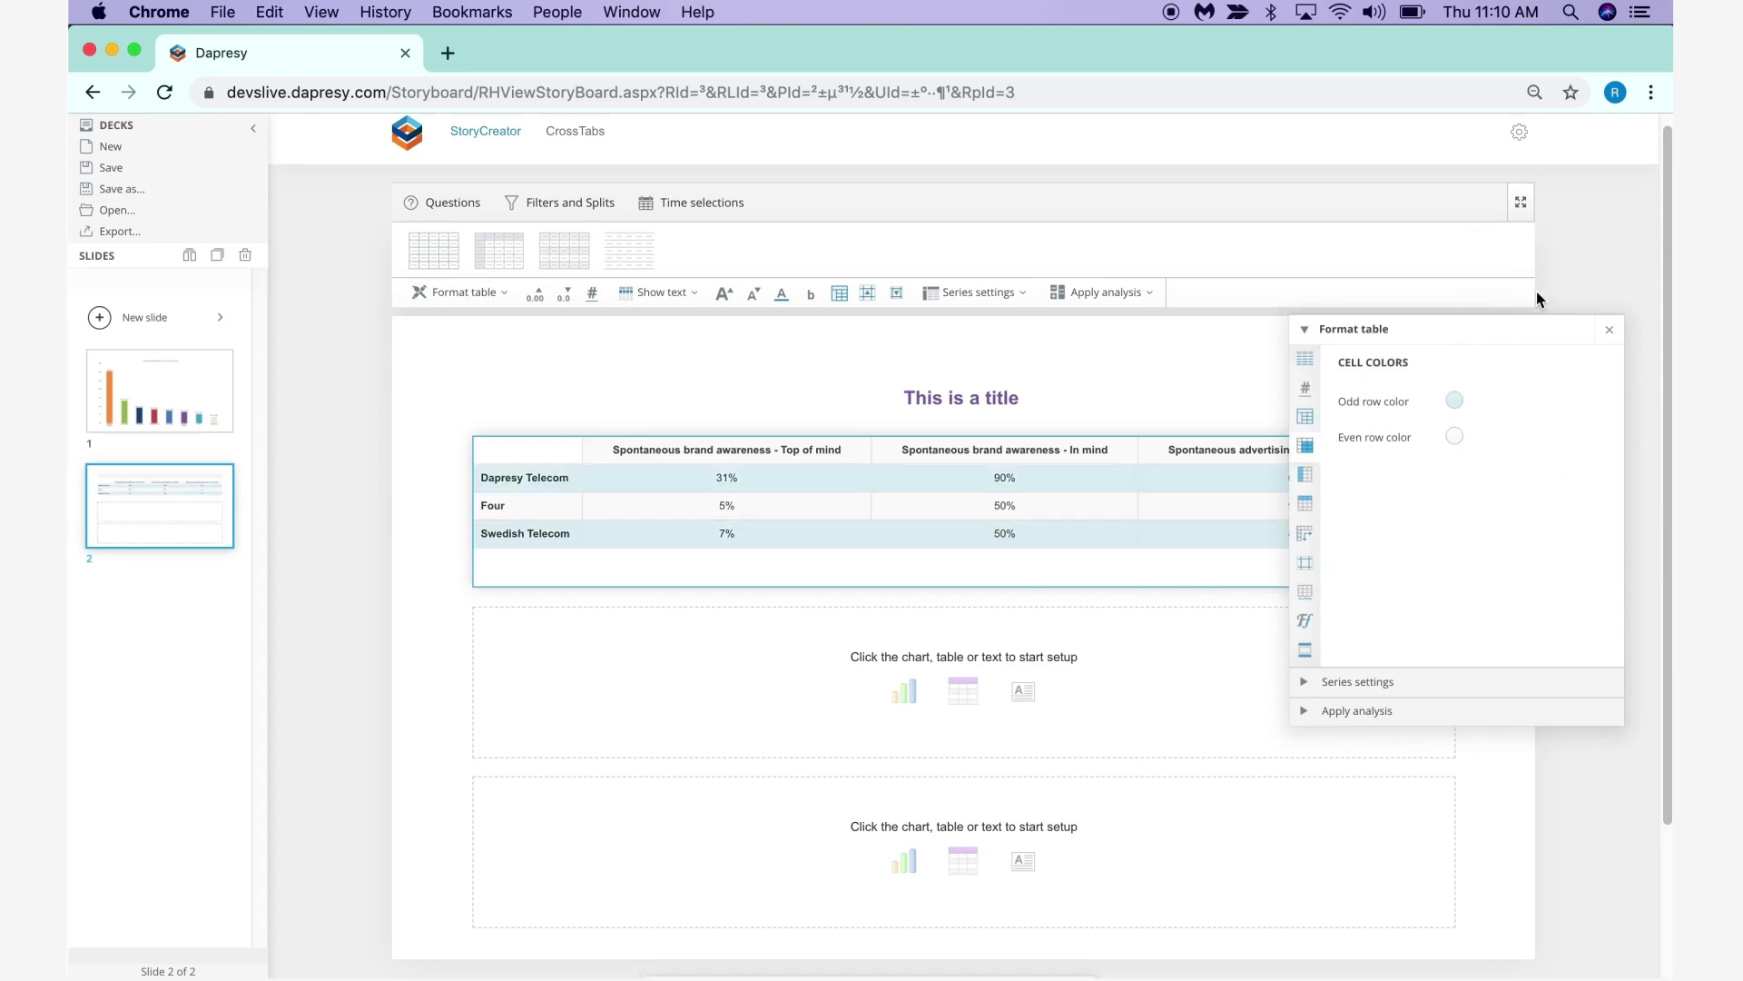
pyautogui.click(1610, 335)
pyautogui.scroll(-1, 1171, 495)
# Step: Copy the awareness table and paste it into slide 2's middle content box
pyautogui.scroll(-1, 1171, 495)
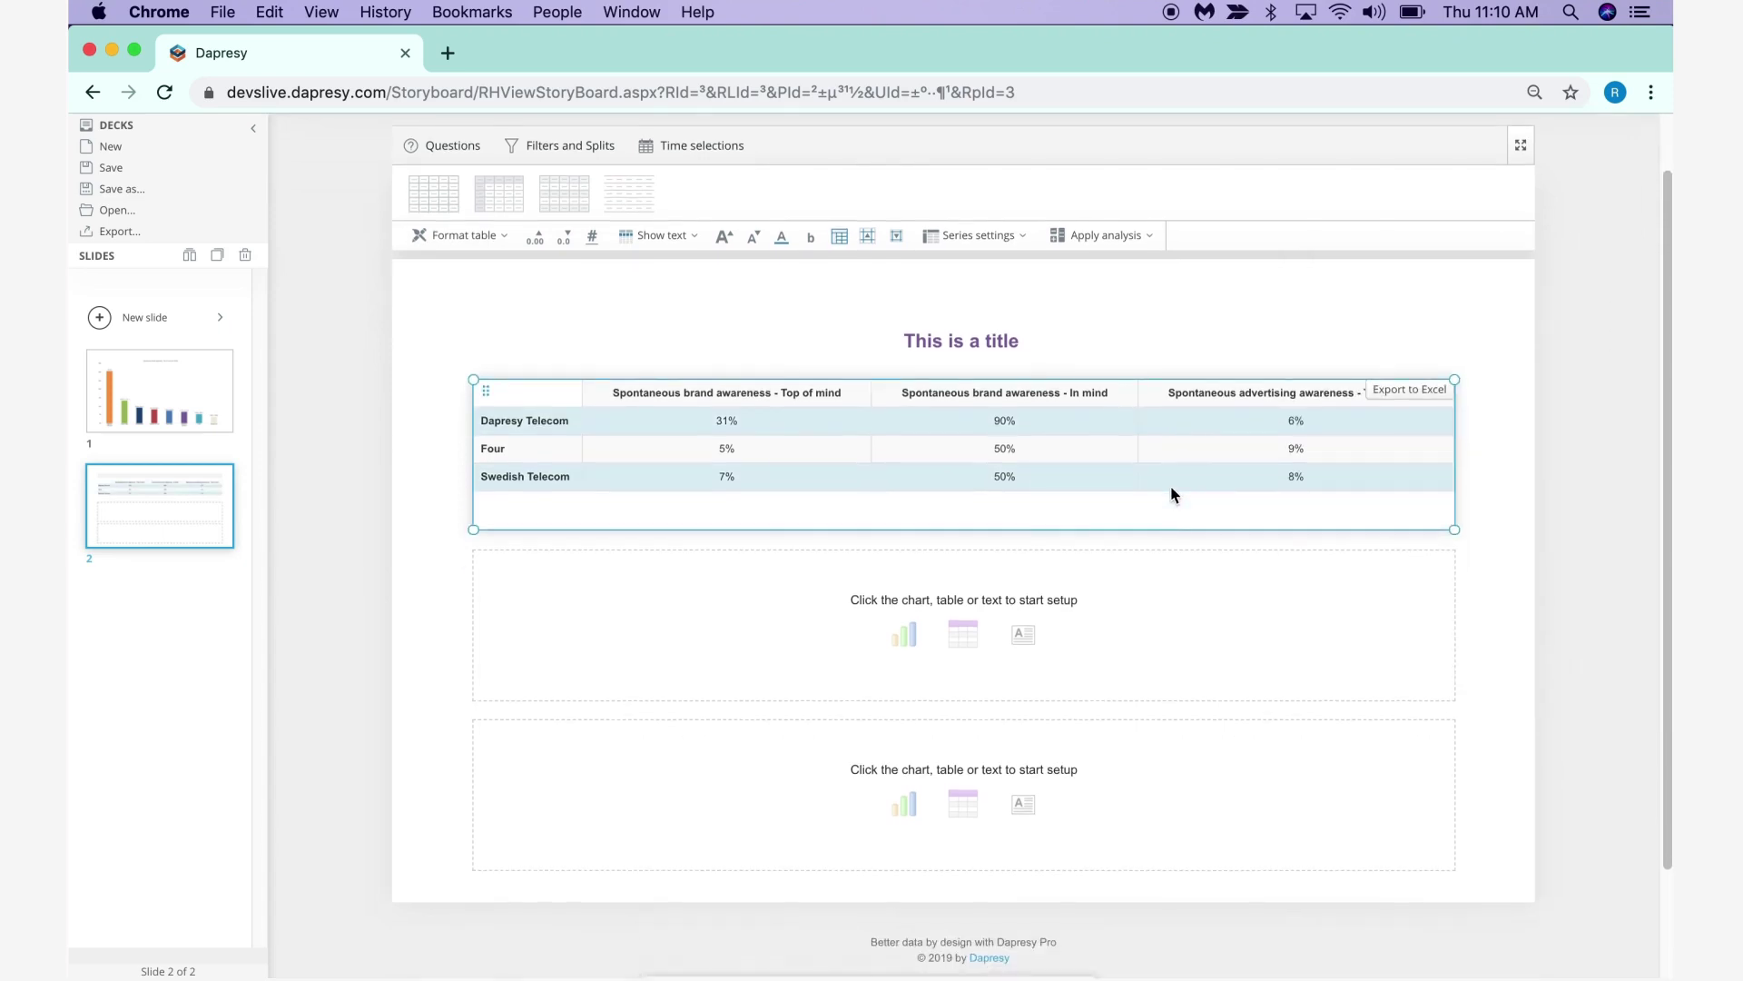
pyautogui.rightClick(864, 417)
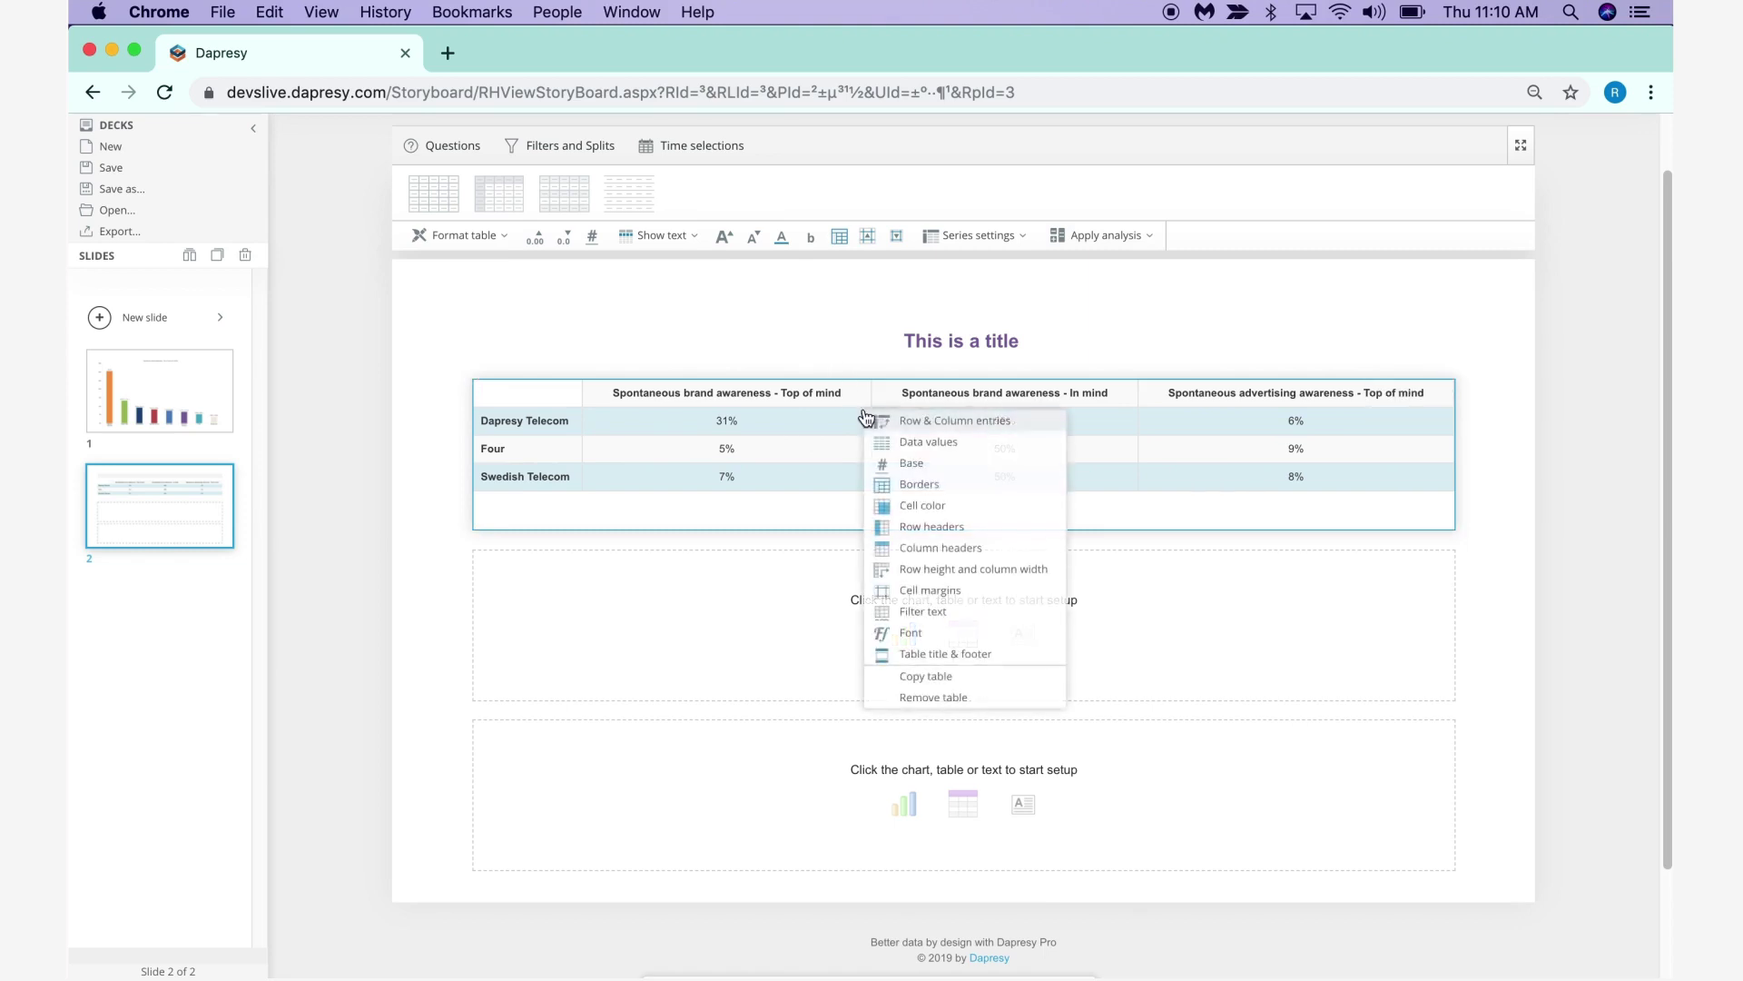
pyautogui.click(945, 678)
pyautogui.rightClick(973, 589)
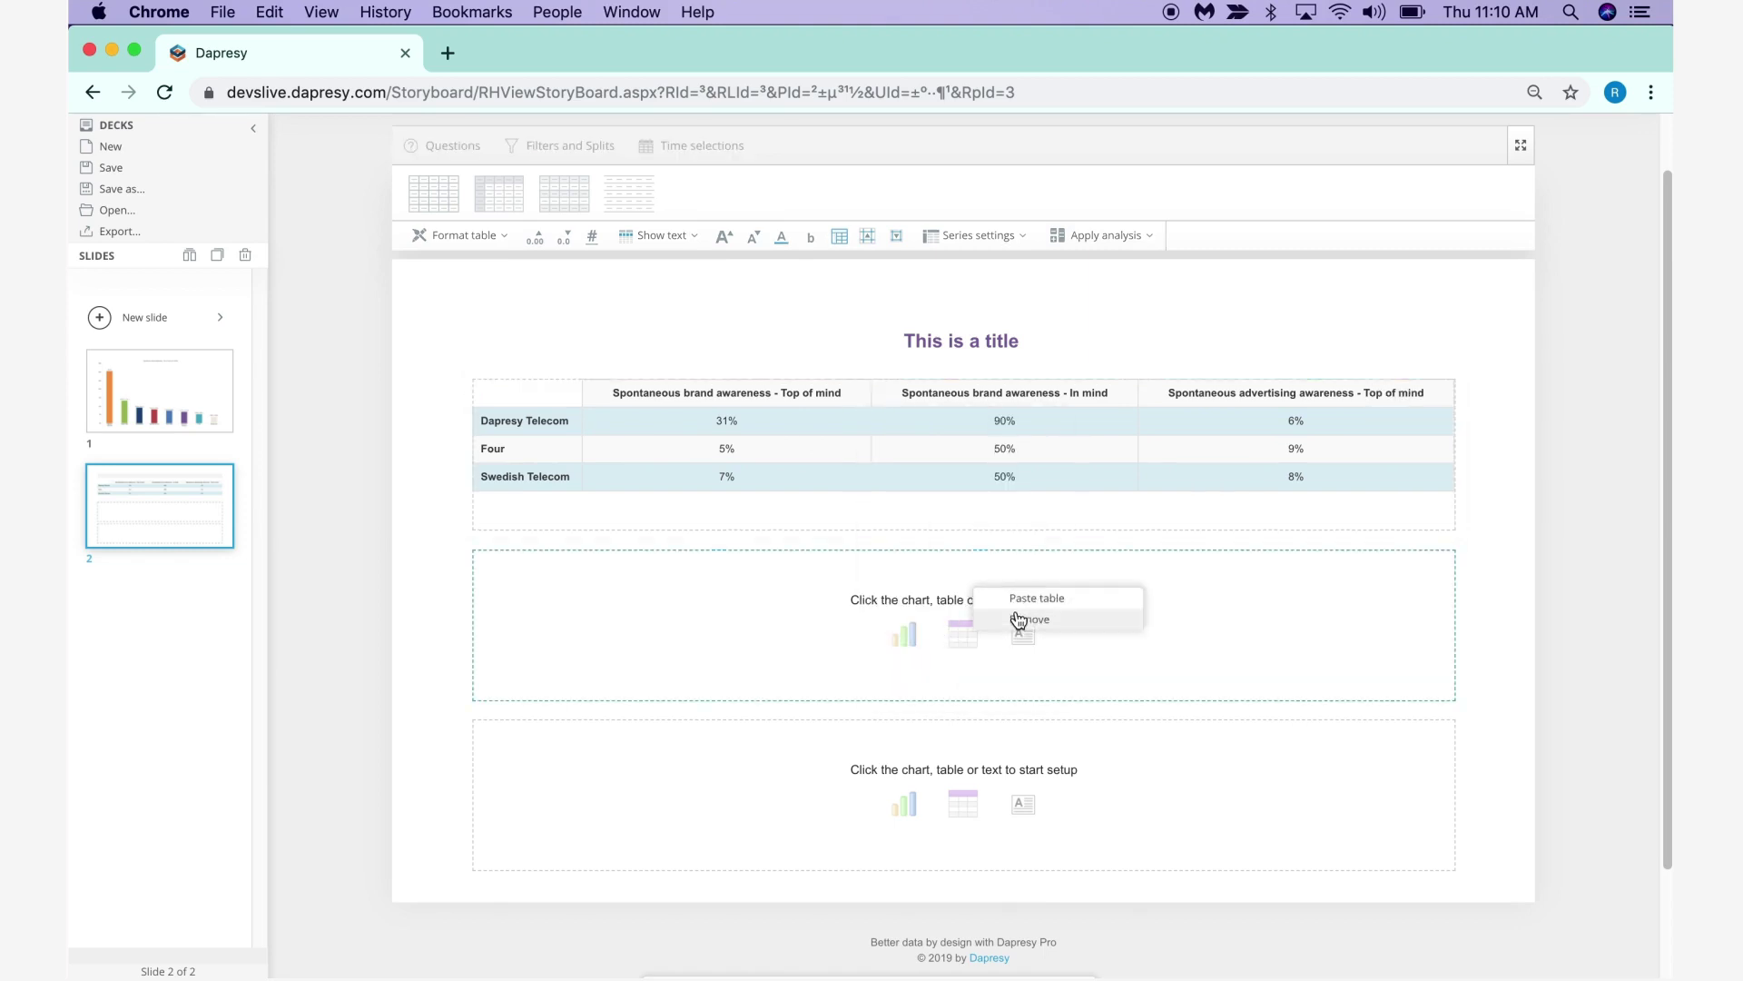
pyautogui.click(1017, 616)
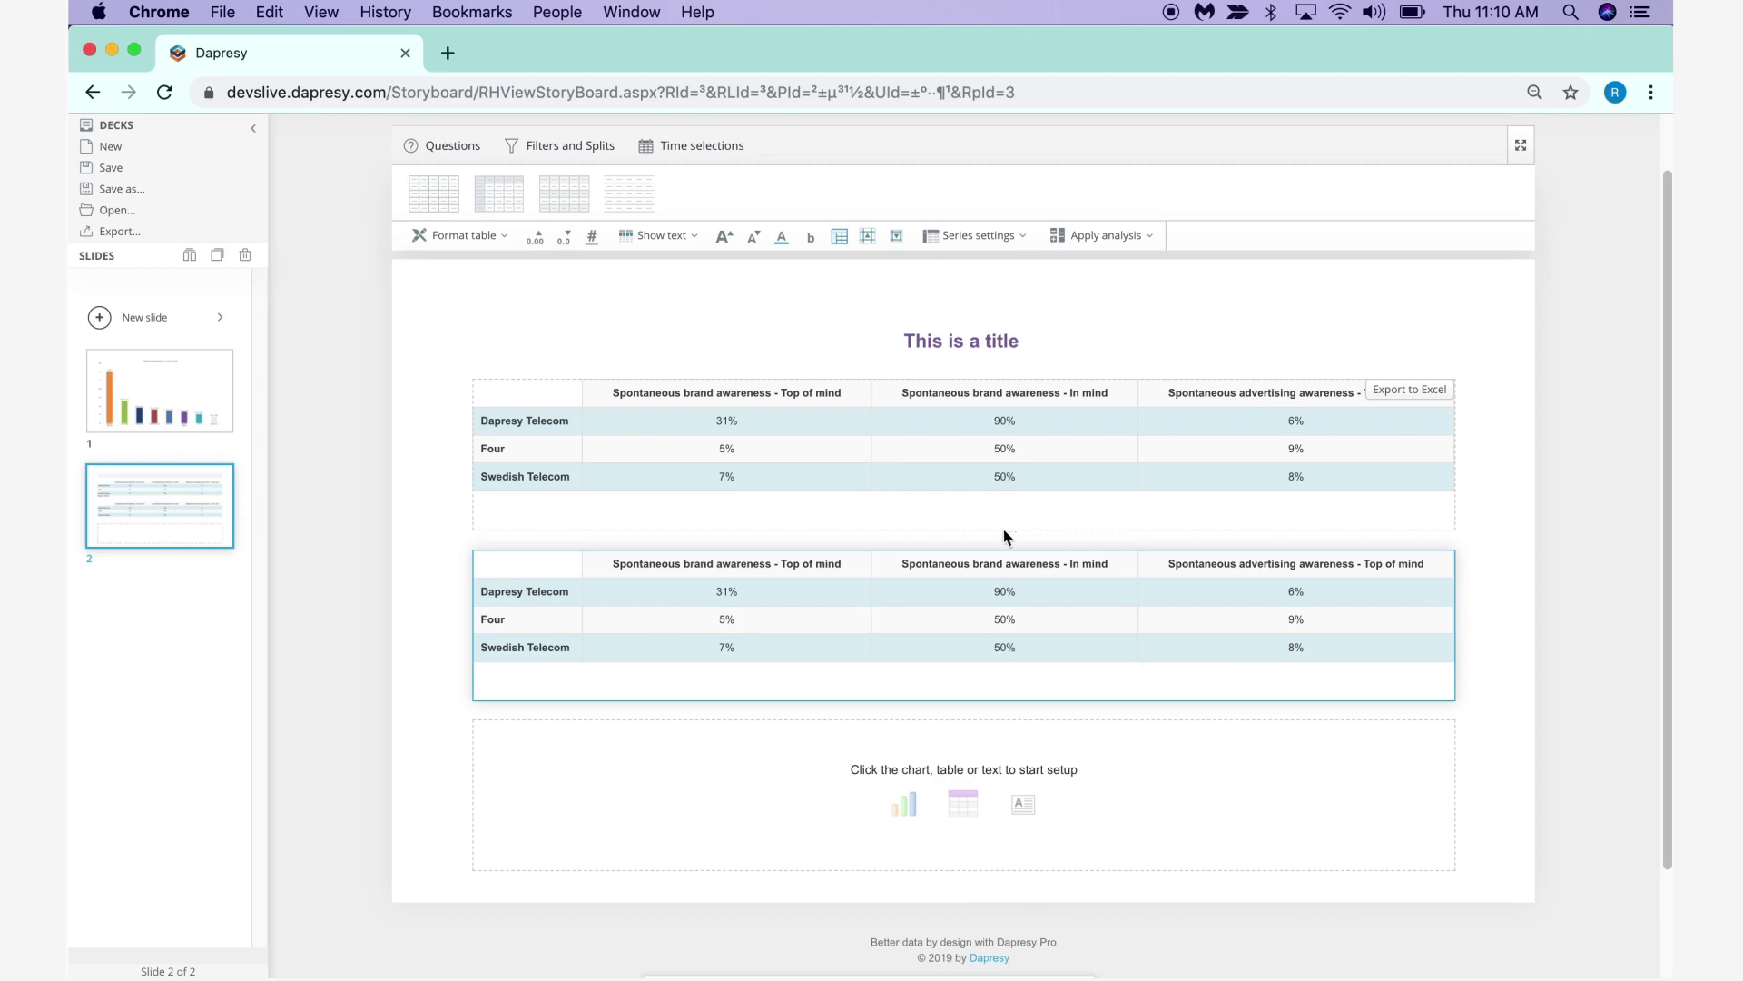
# Step: Filter the lower table to Gender = Woman so Dapresy Telecom recalculates to 28%
pyautogui.click(577, 152)
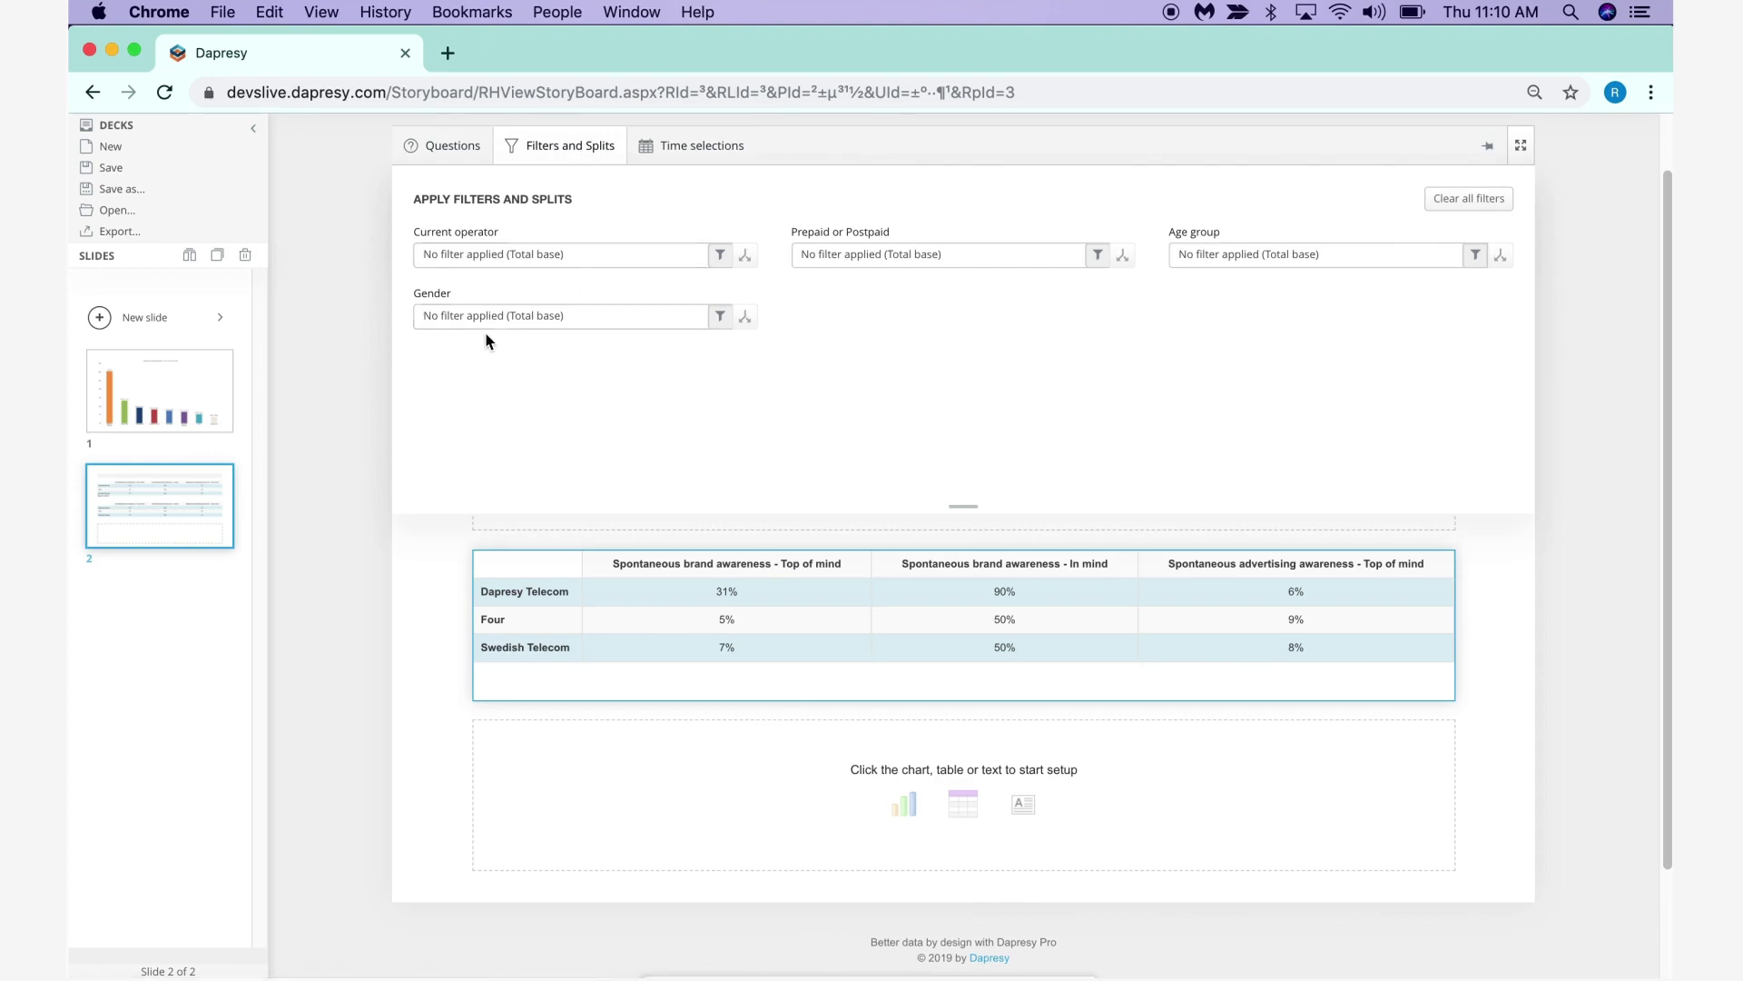
pyautogui.click(617, 320)
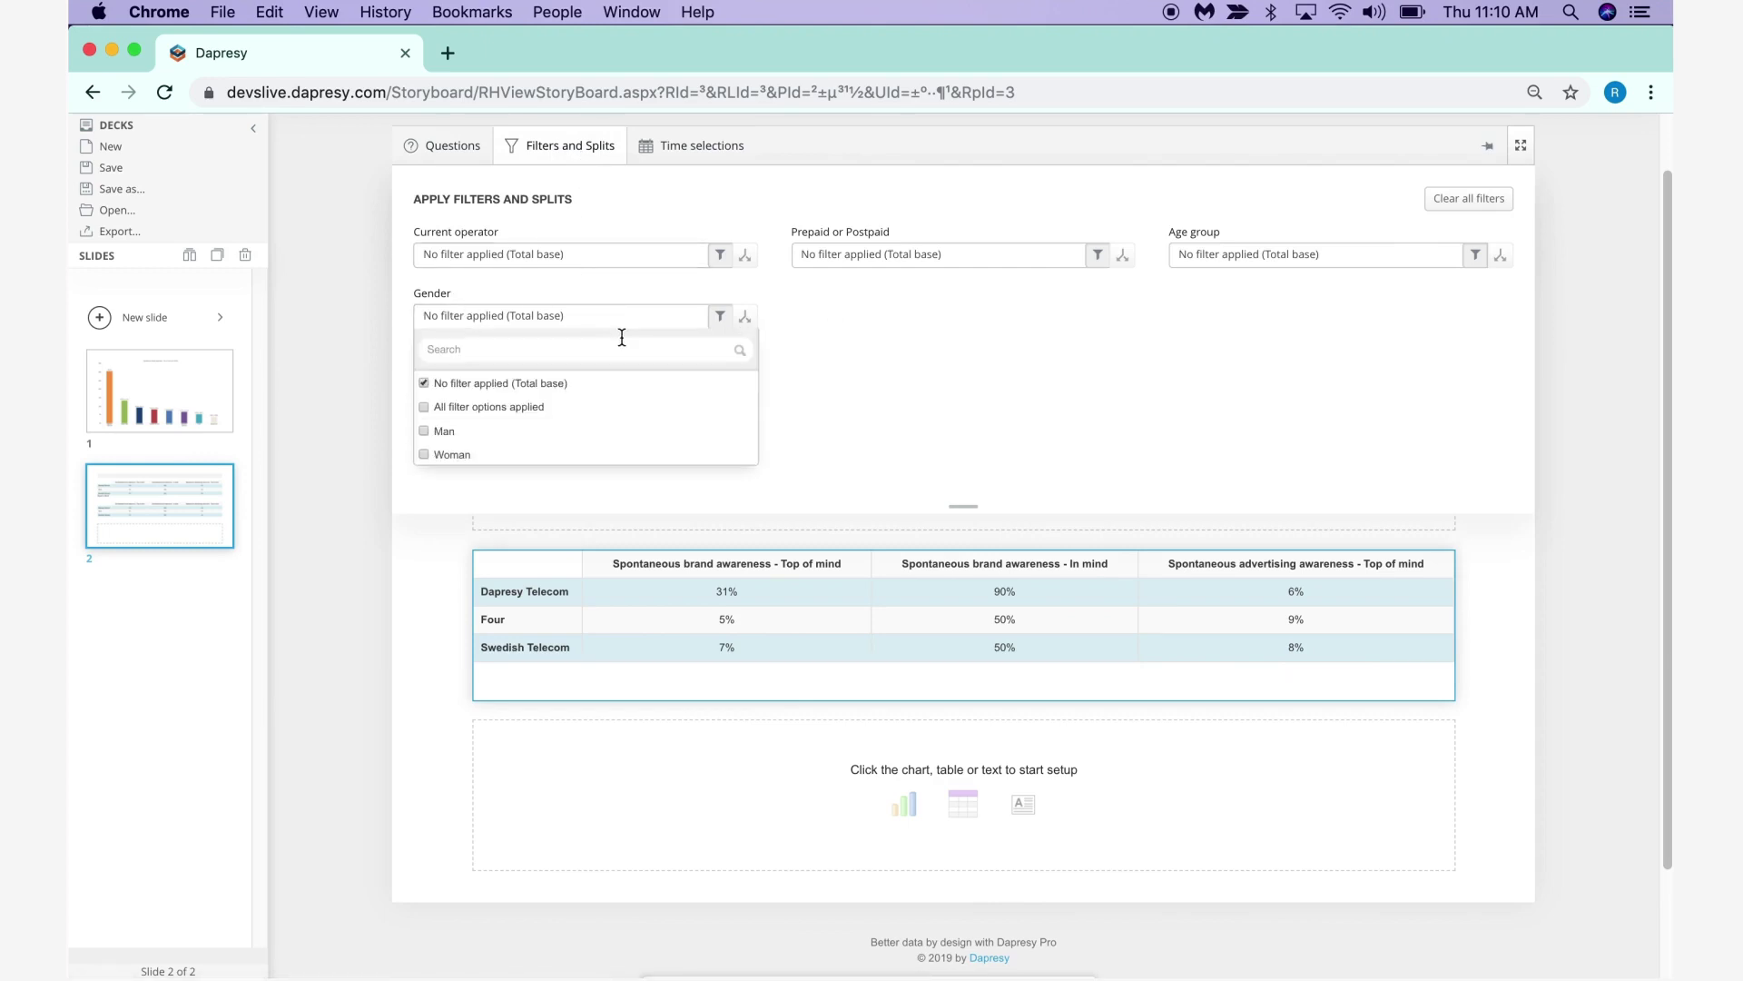
pyautogui.click(451, 455)
pyautogui.click(883, 503)
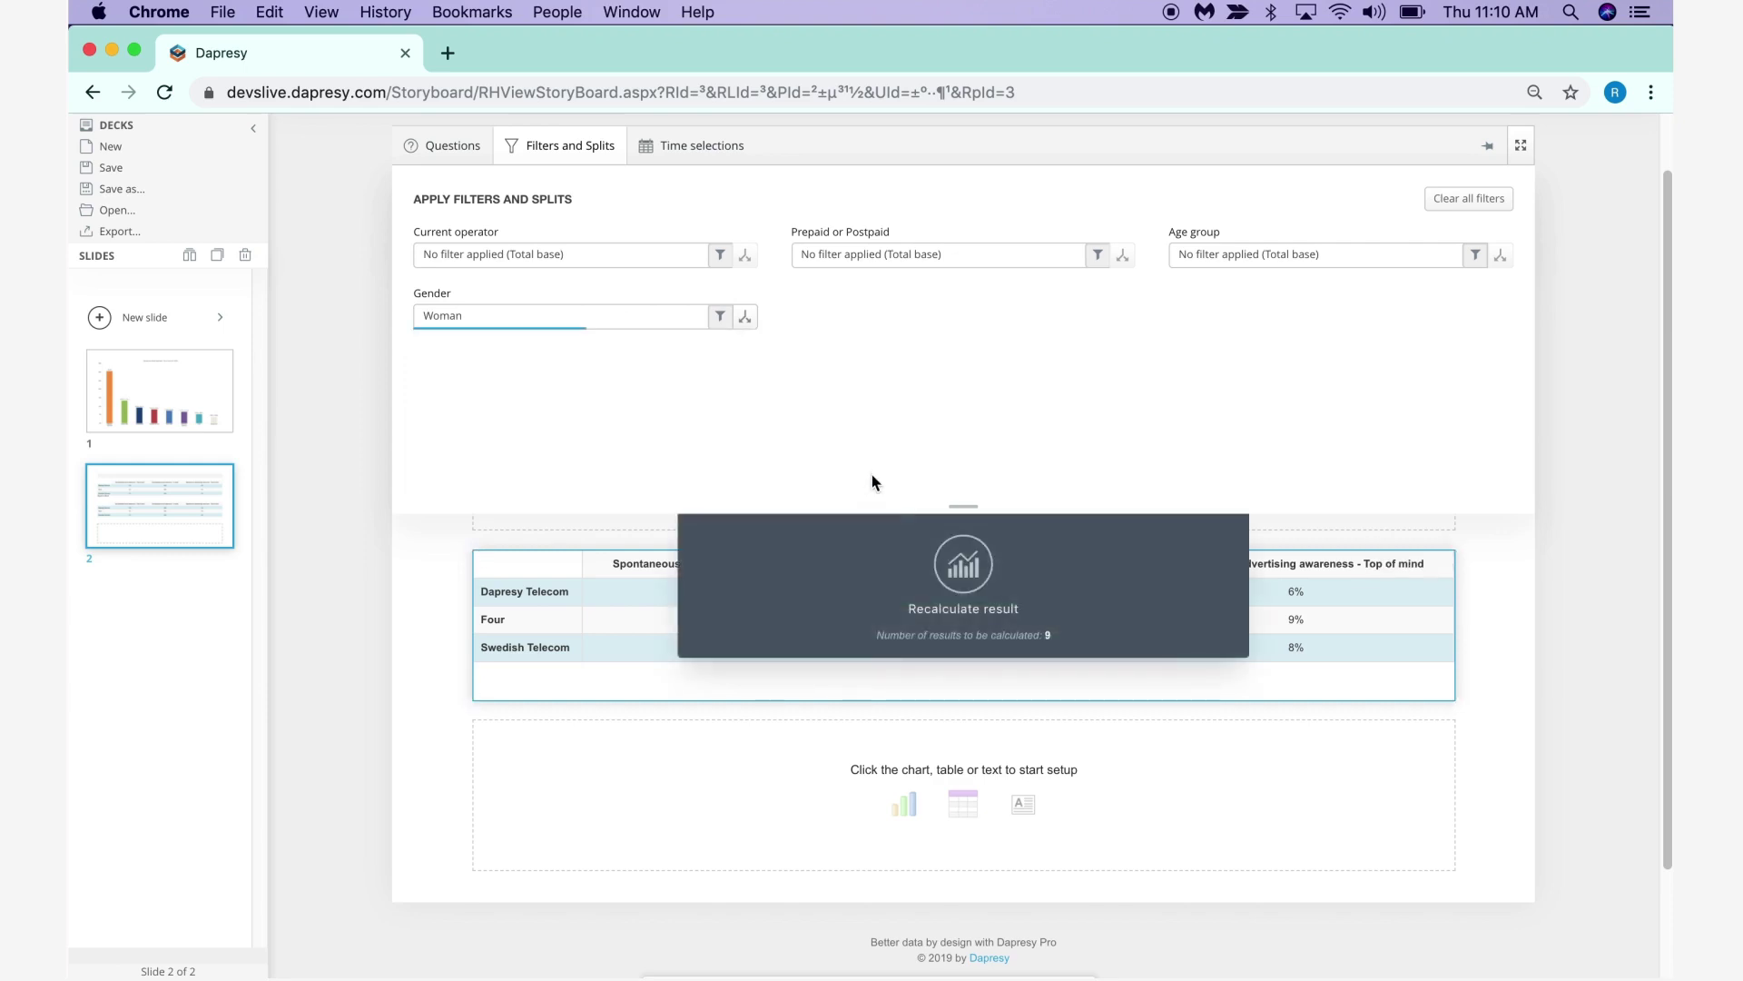
pyautogui.click(950, 565)
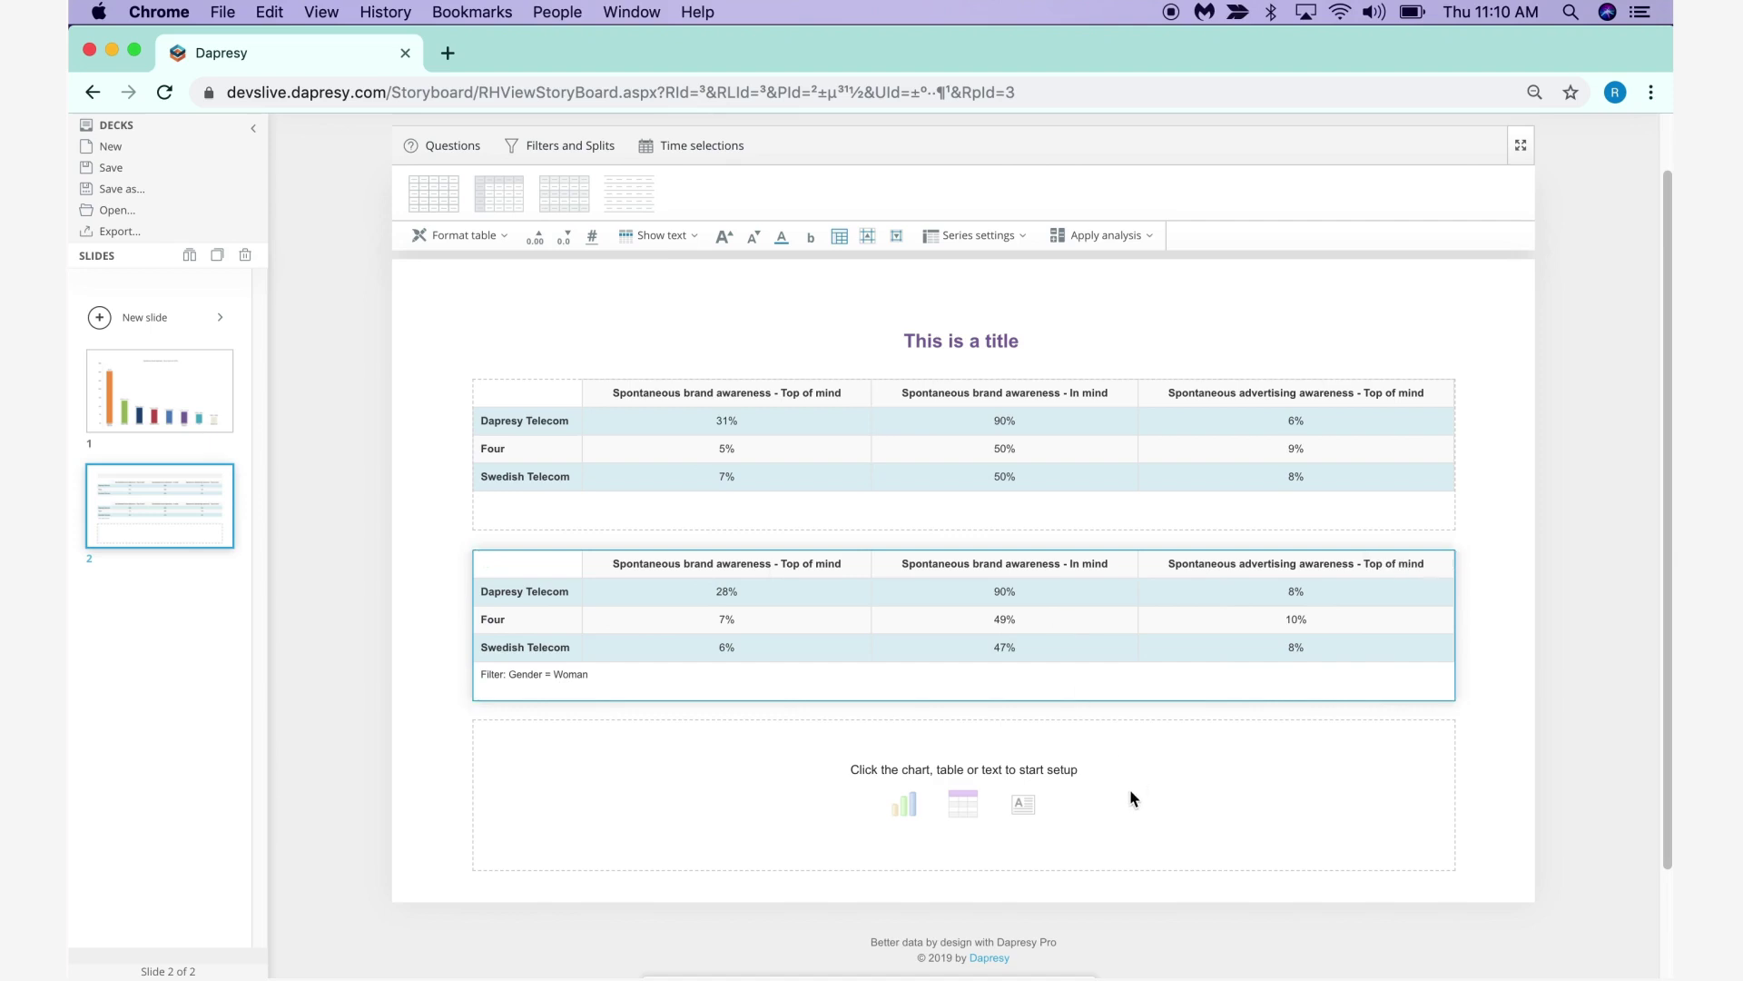
pyautogui.click(1106, 808)
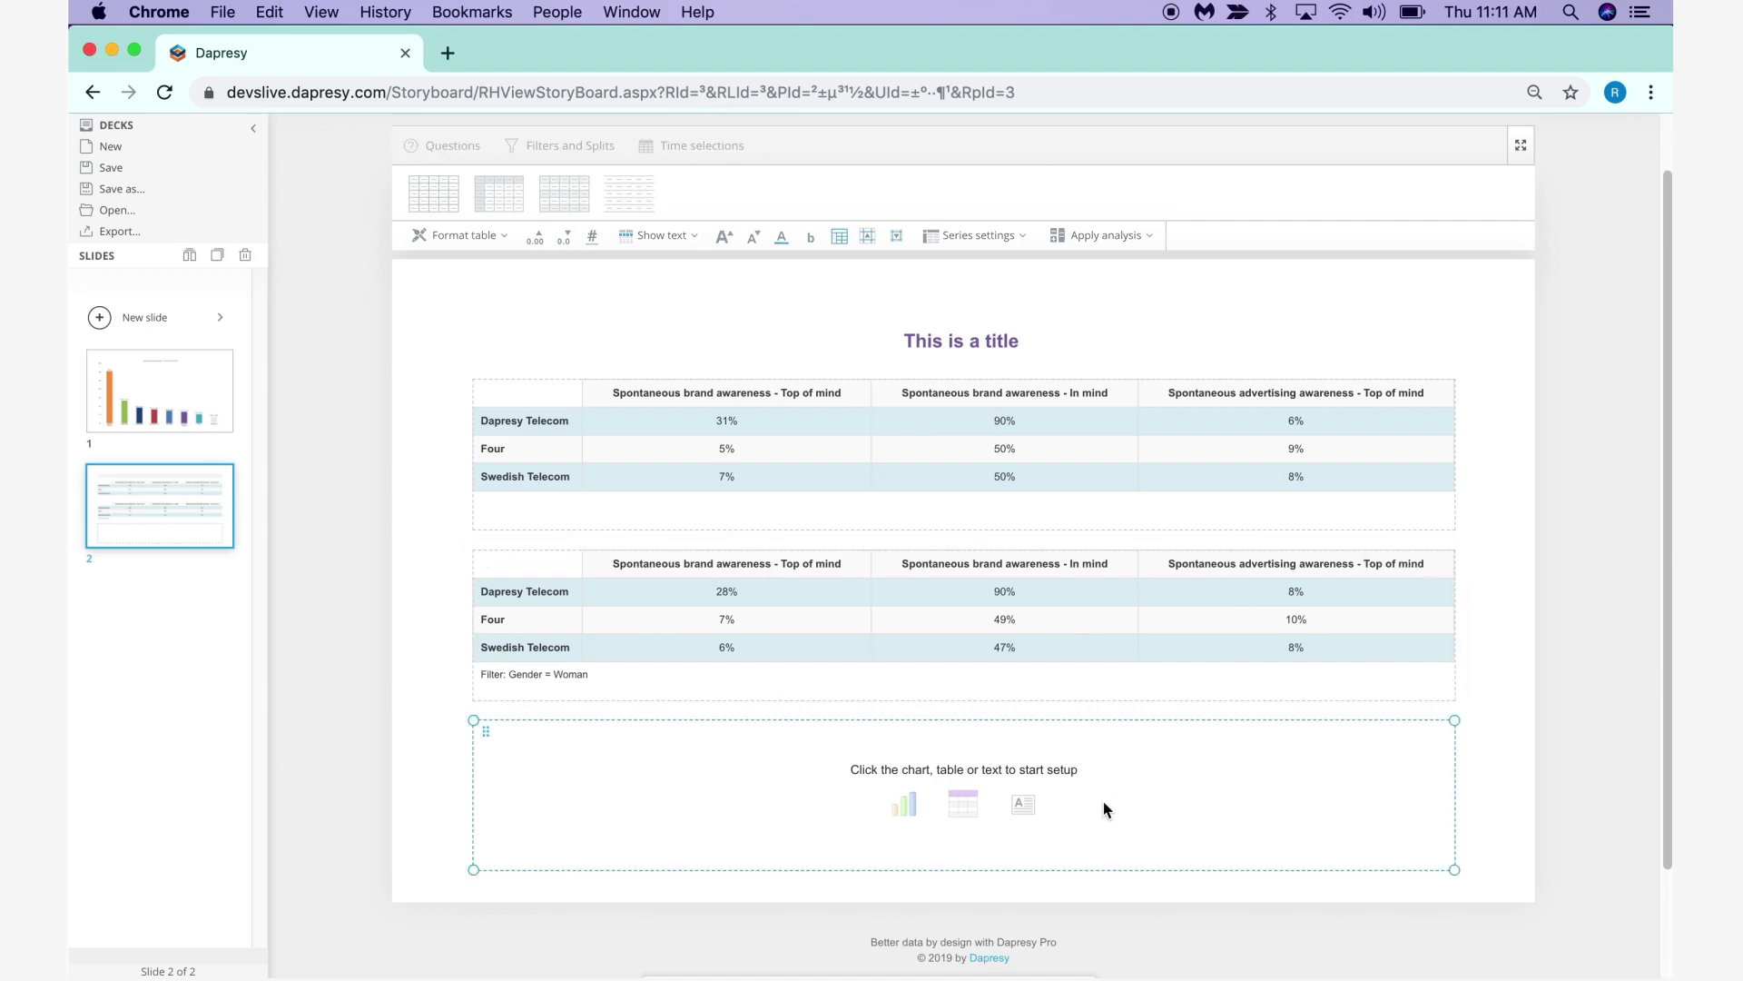
# Step: Turn the bottom placeholder into a text box reading 'This is a text box'
pyautogui.click(1024, 811)
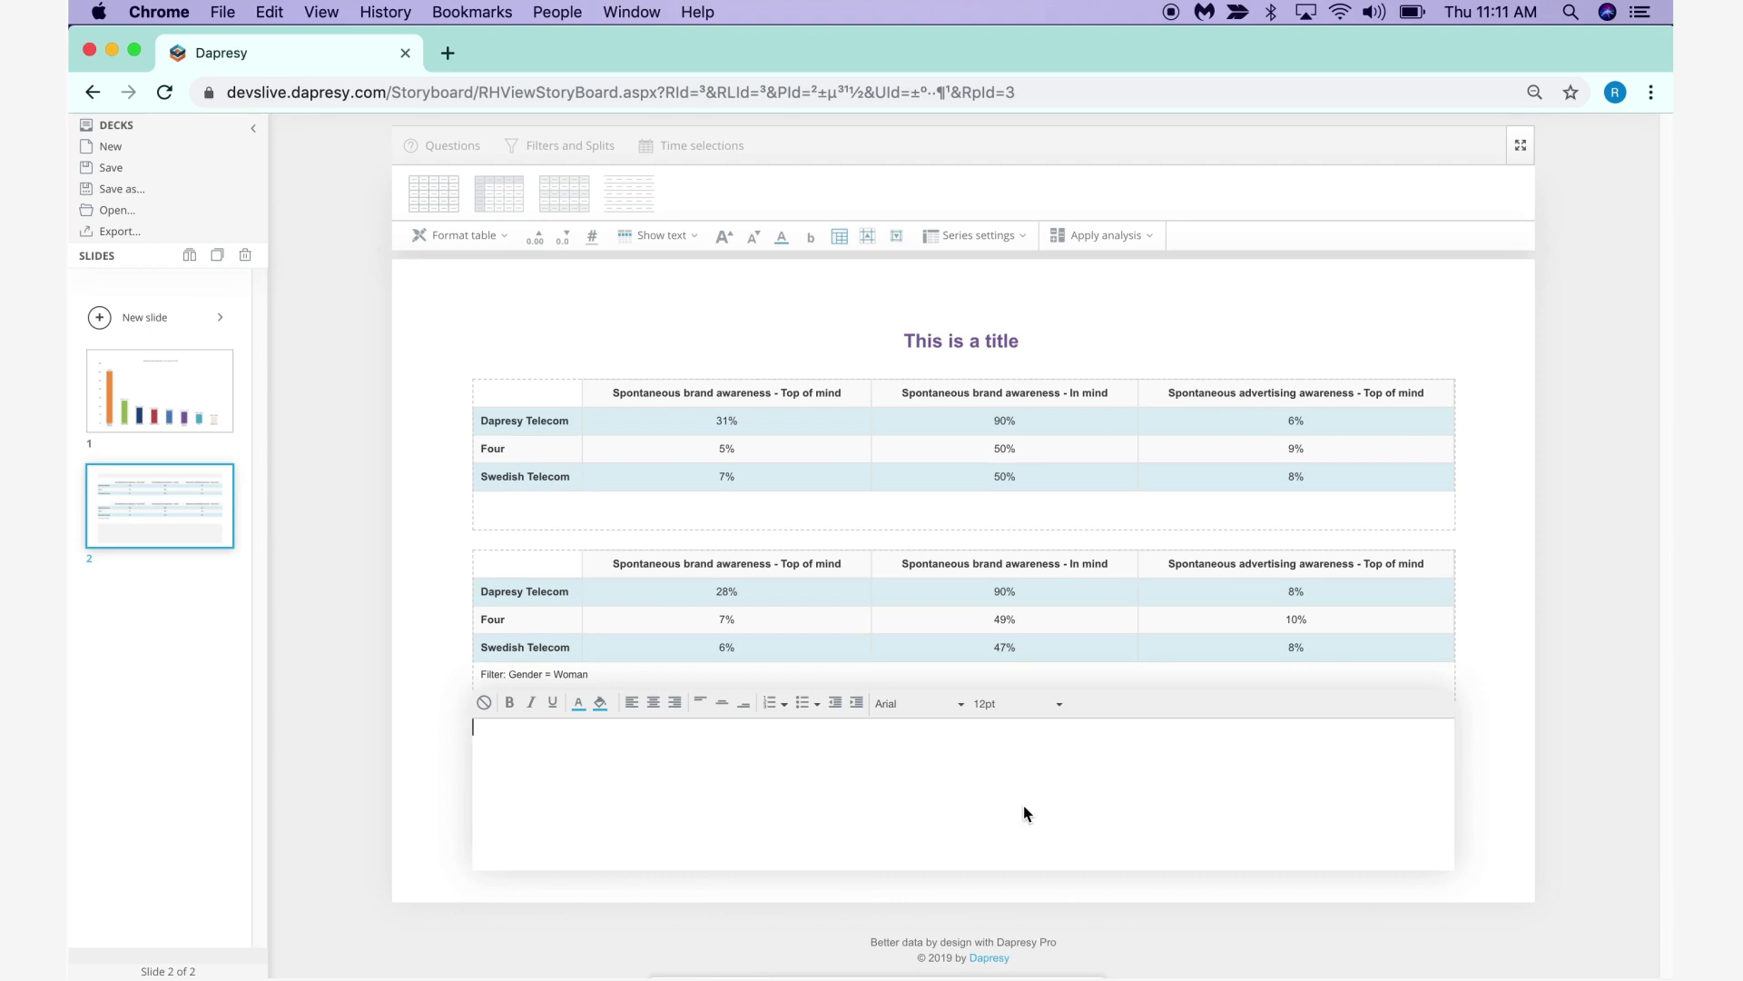
pyautogui.write('This is a texr box')
pyautogui.press('BackSpace')
pyautogui.press('BackSpace')
pyautogui.press('BackSpace')
pyautogui.press('BackSpace')
pyautogui.press('BackSpace')
pyautogui.write('t box')
pyautogui.click(1527, 756)
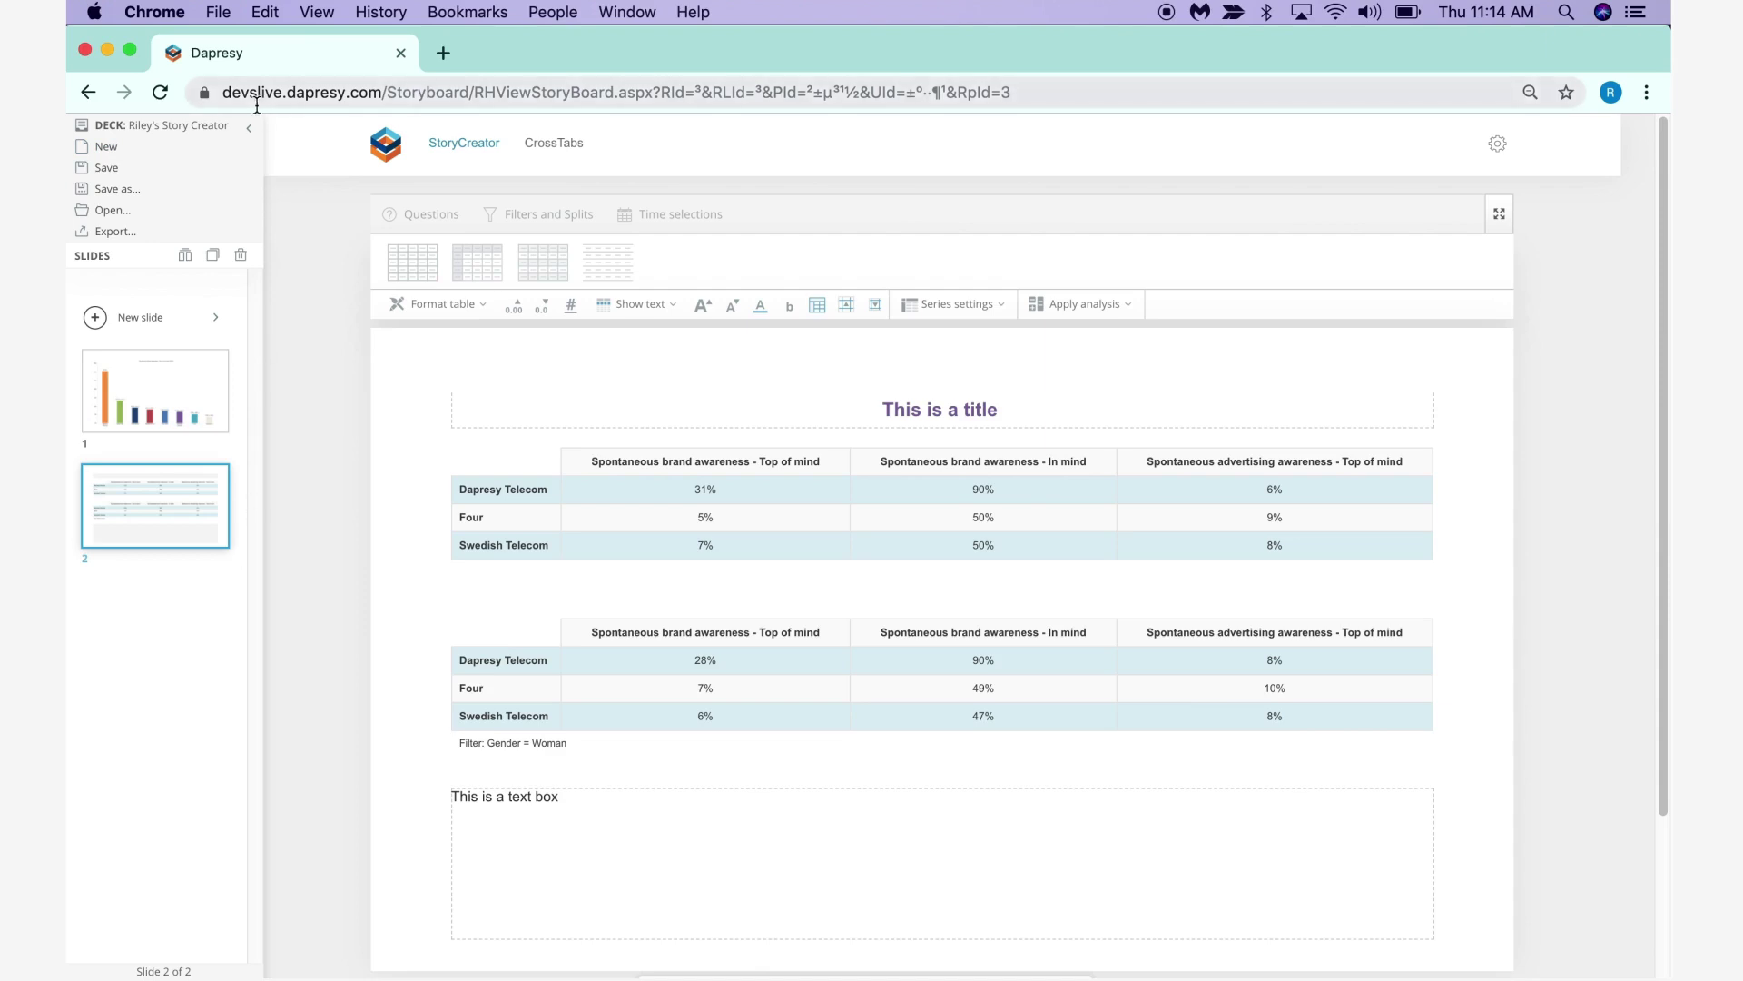
# Step: Save the deck under a new name ending in 'Demo' and check the Open deck list
pyautogui.click(121, 192)
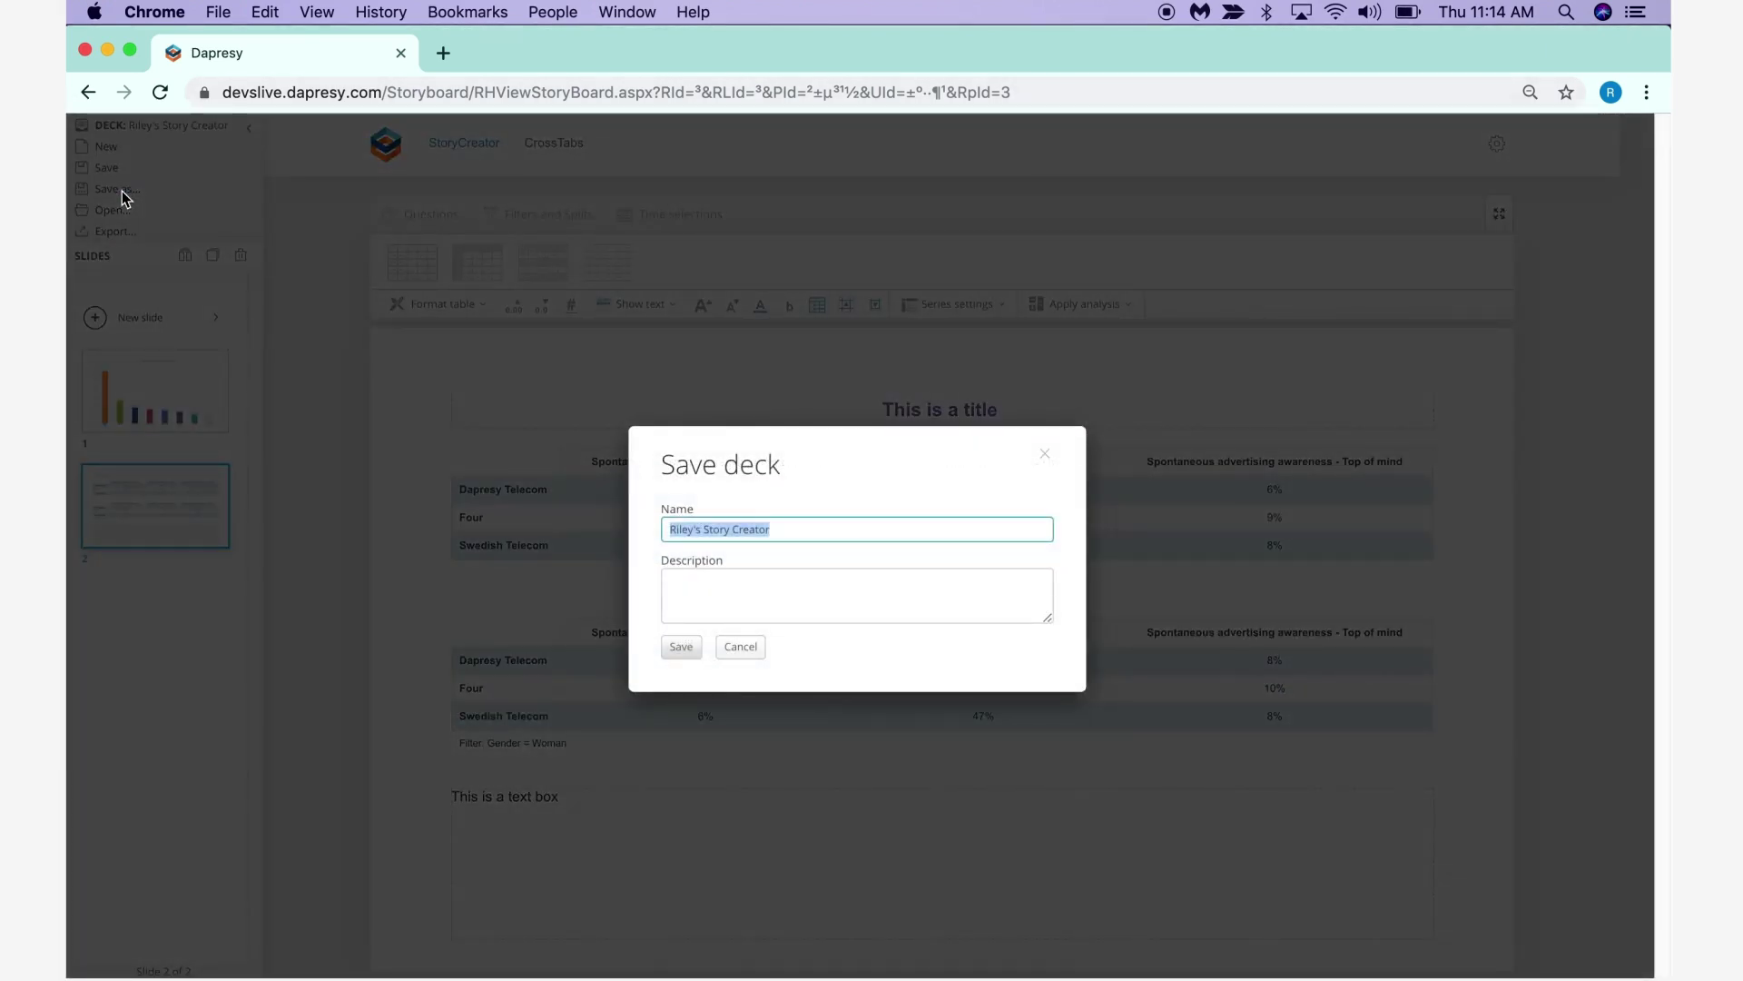
pyautogui.write("Riley's Dem")
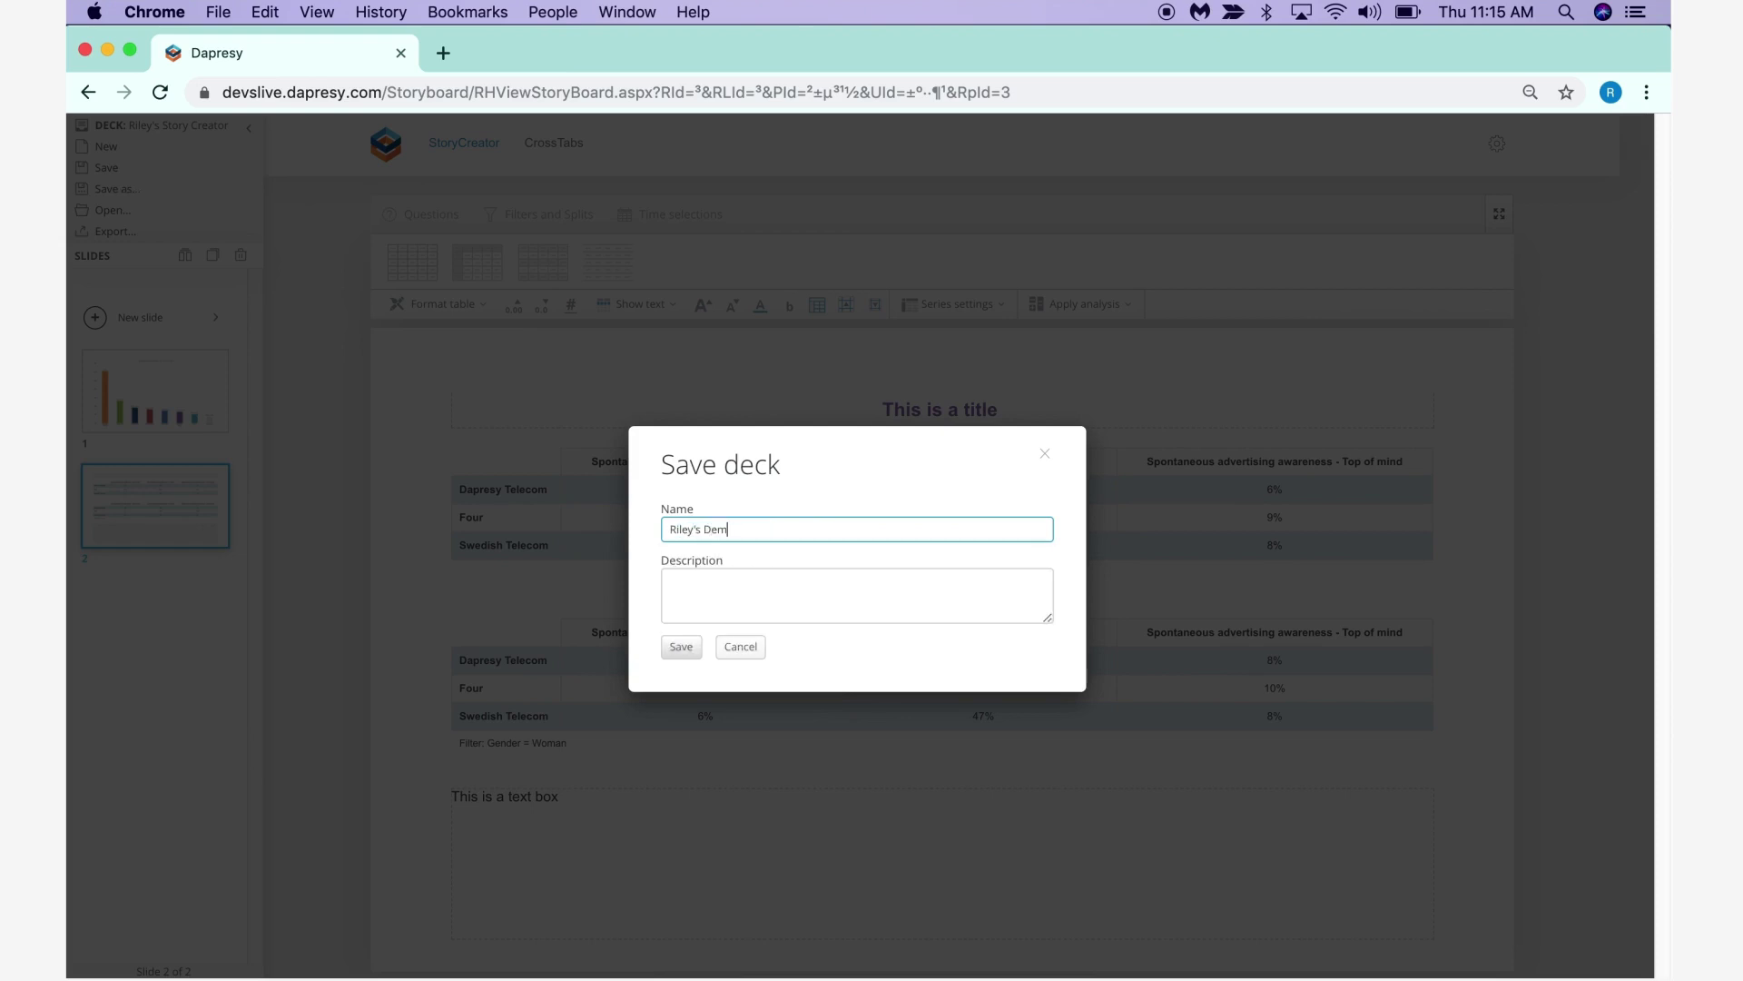
pyautogui.write('o')
pyautogui.click(681, 647)
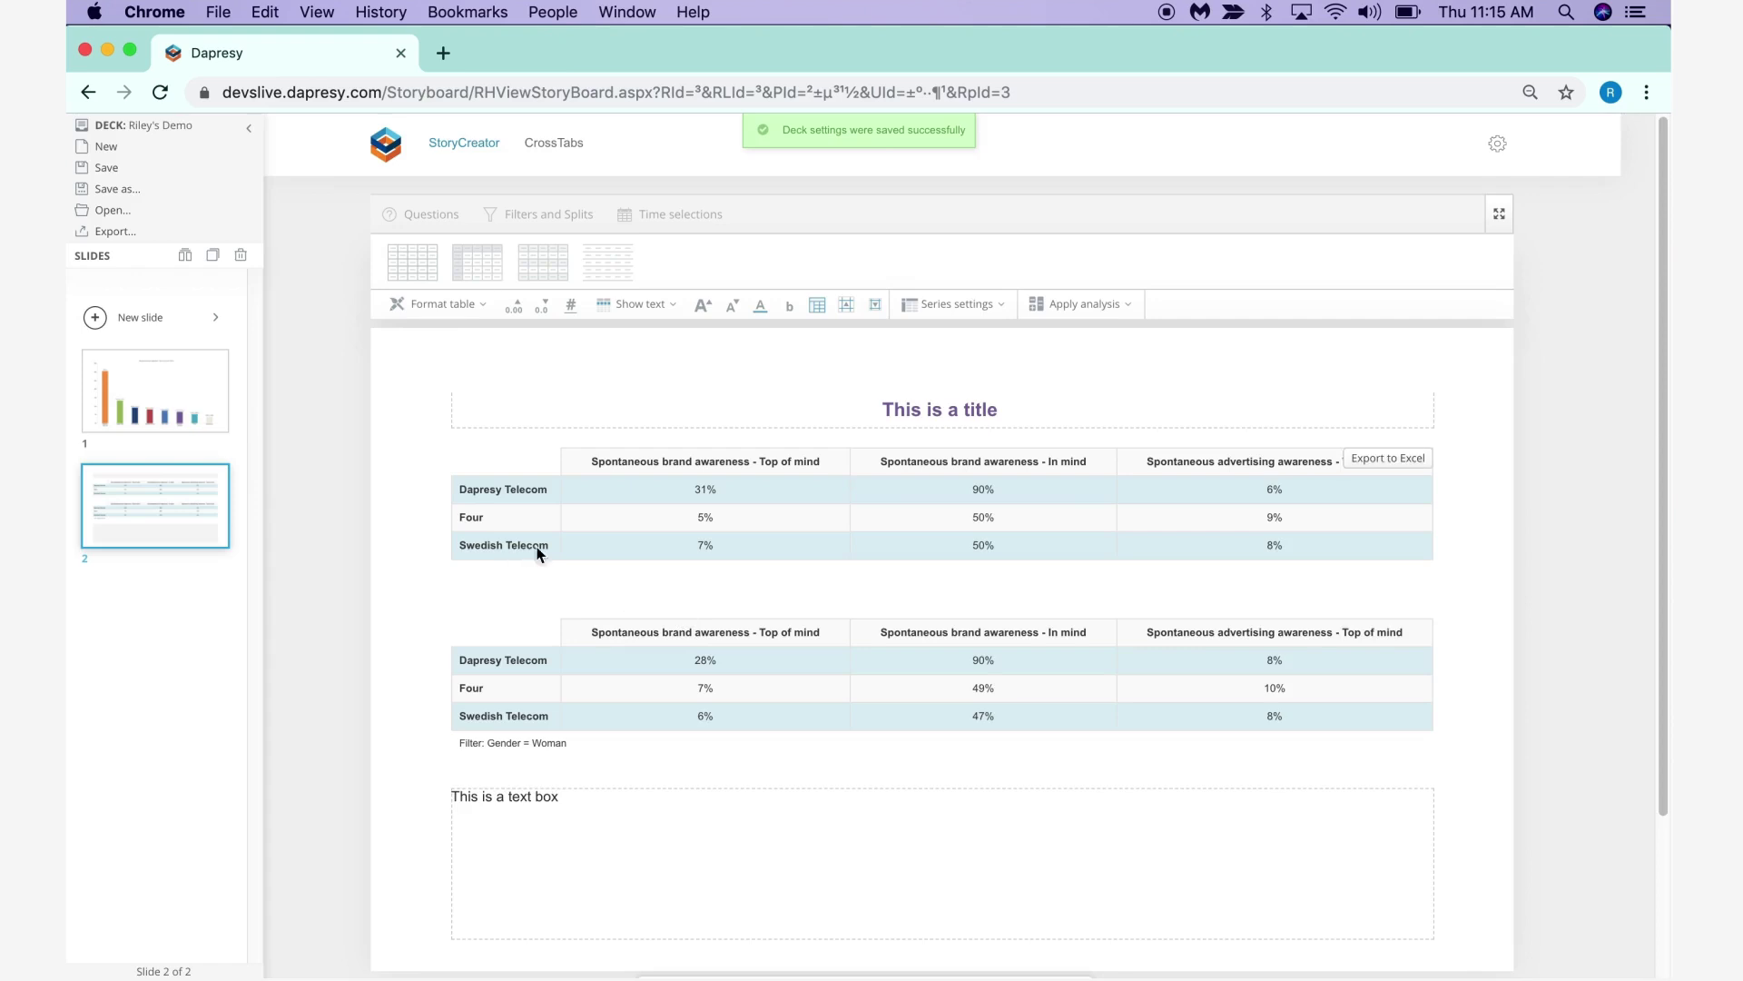
pyautogui.click(110, 214)
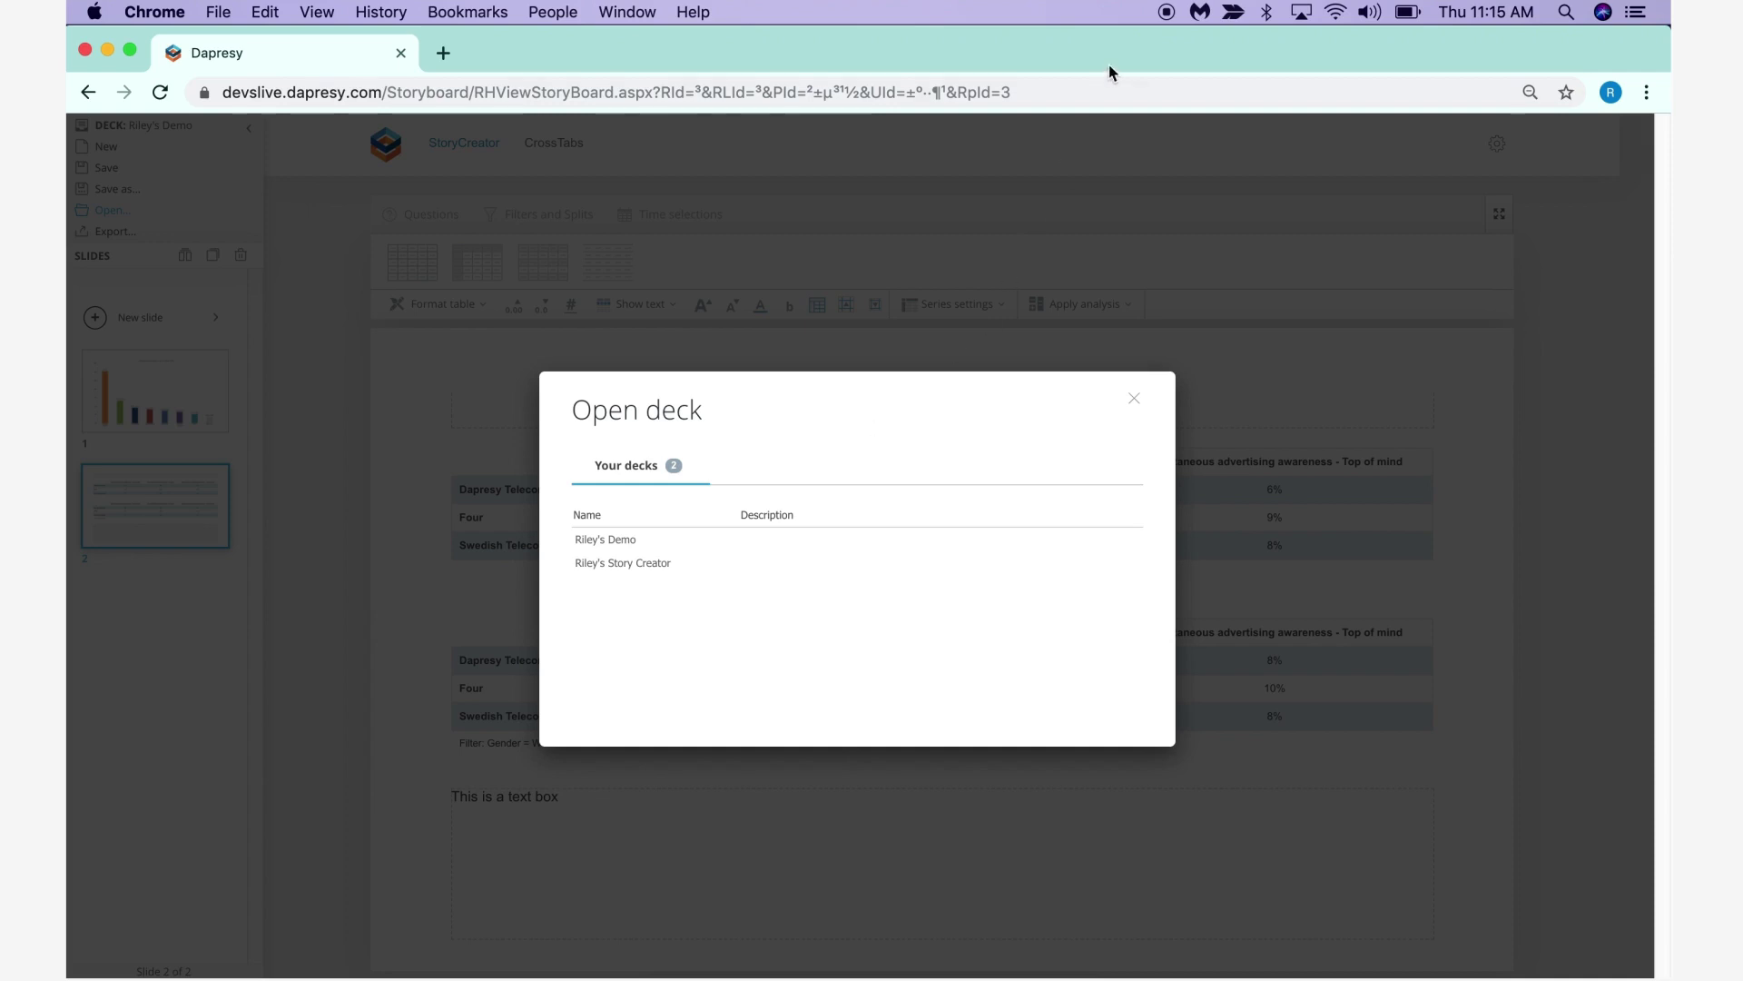
# Step: Export the deck as an editable-object PowerPoint report and open the downloaded pptx in PowerPoint
pyautogui.click(1142, 402)
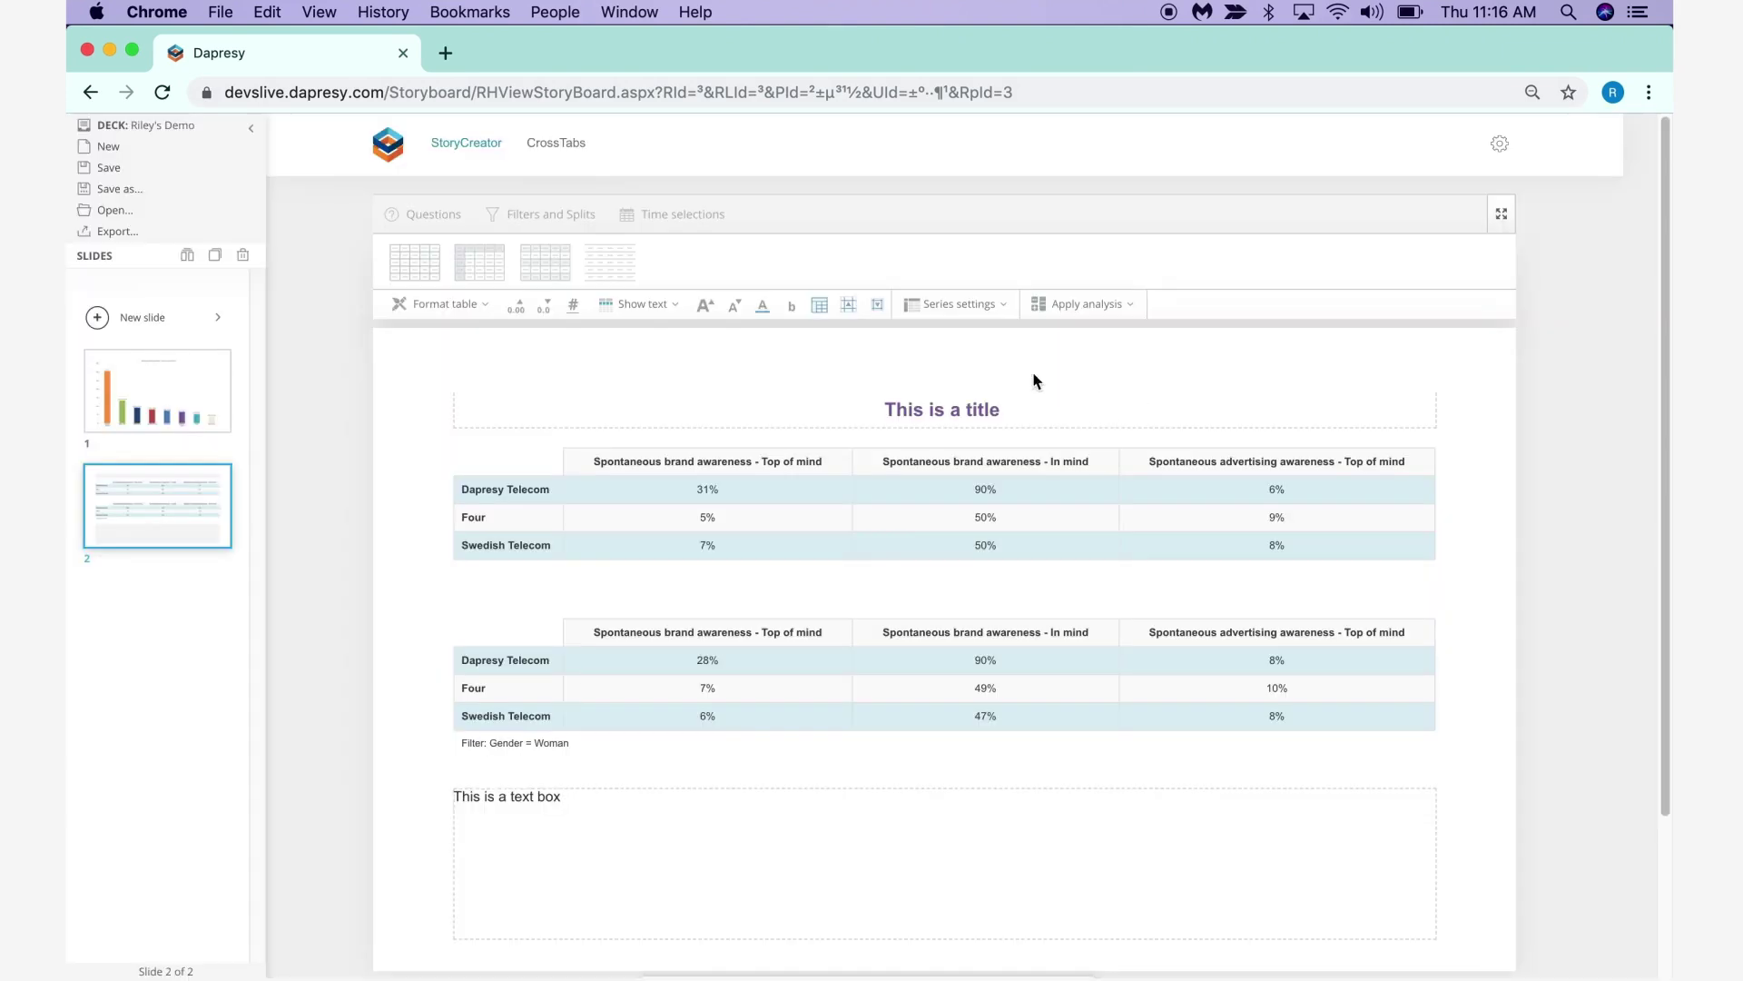
pyautogui.click(112, 234)
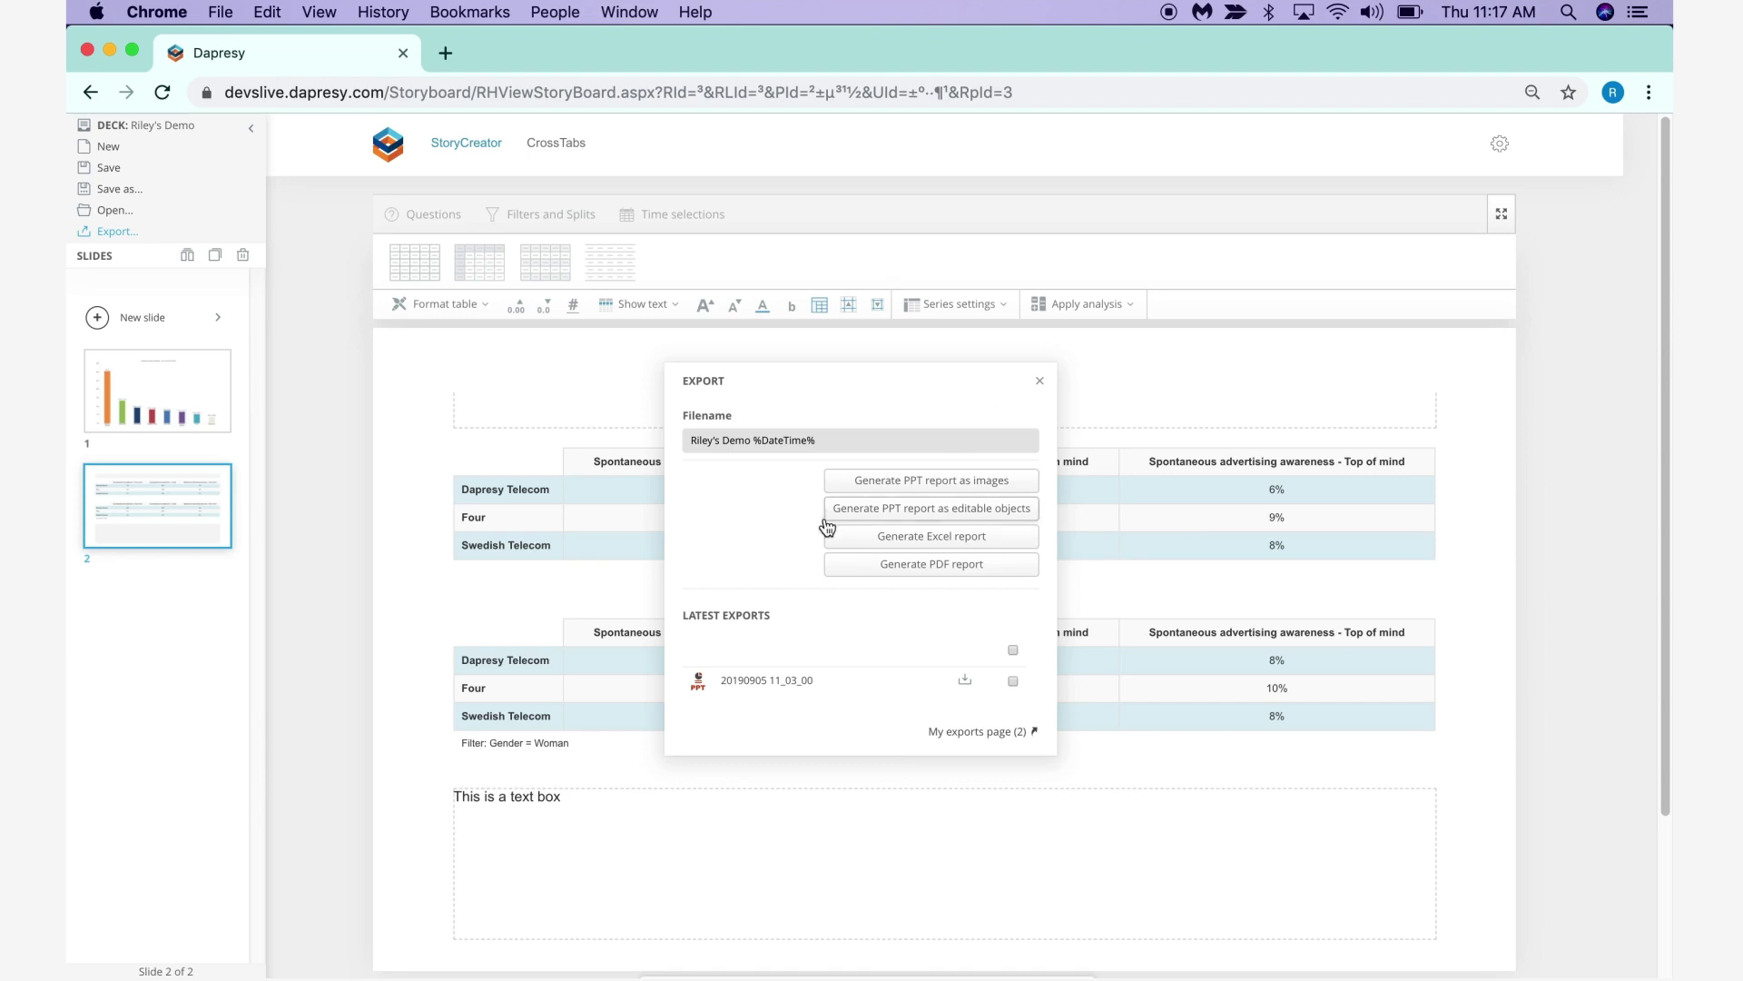
pyautogui.click(844, 514)
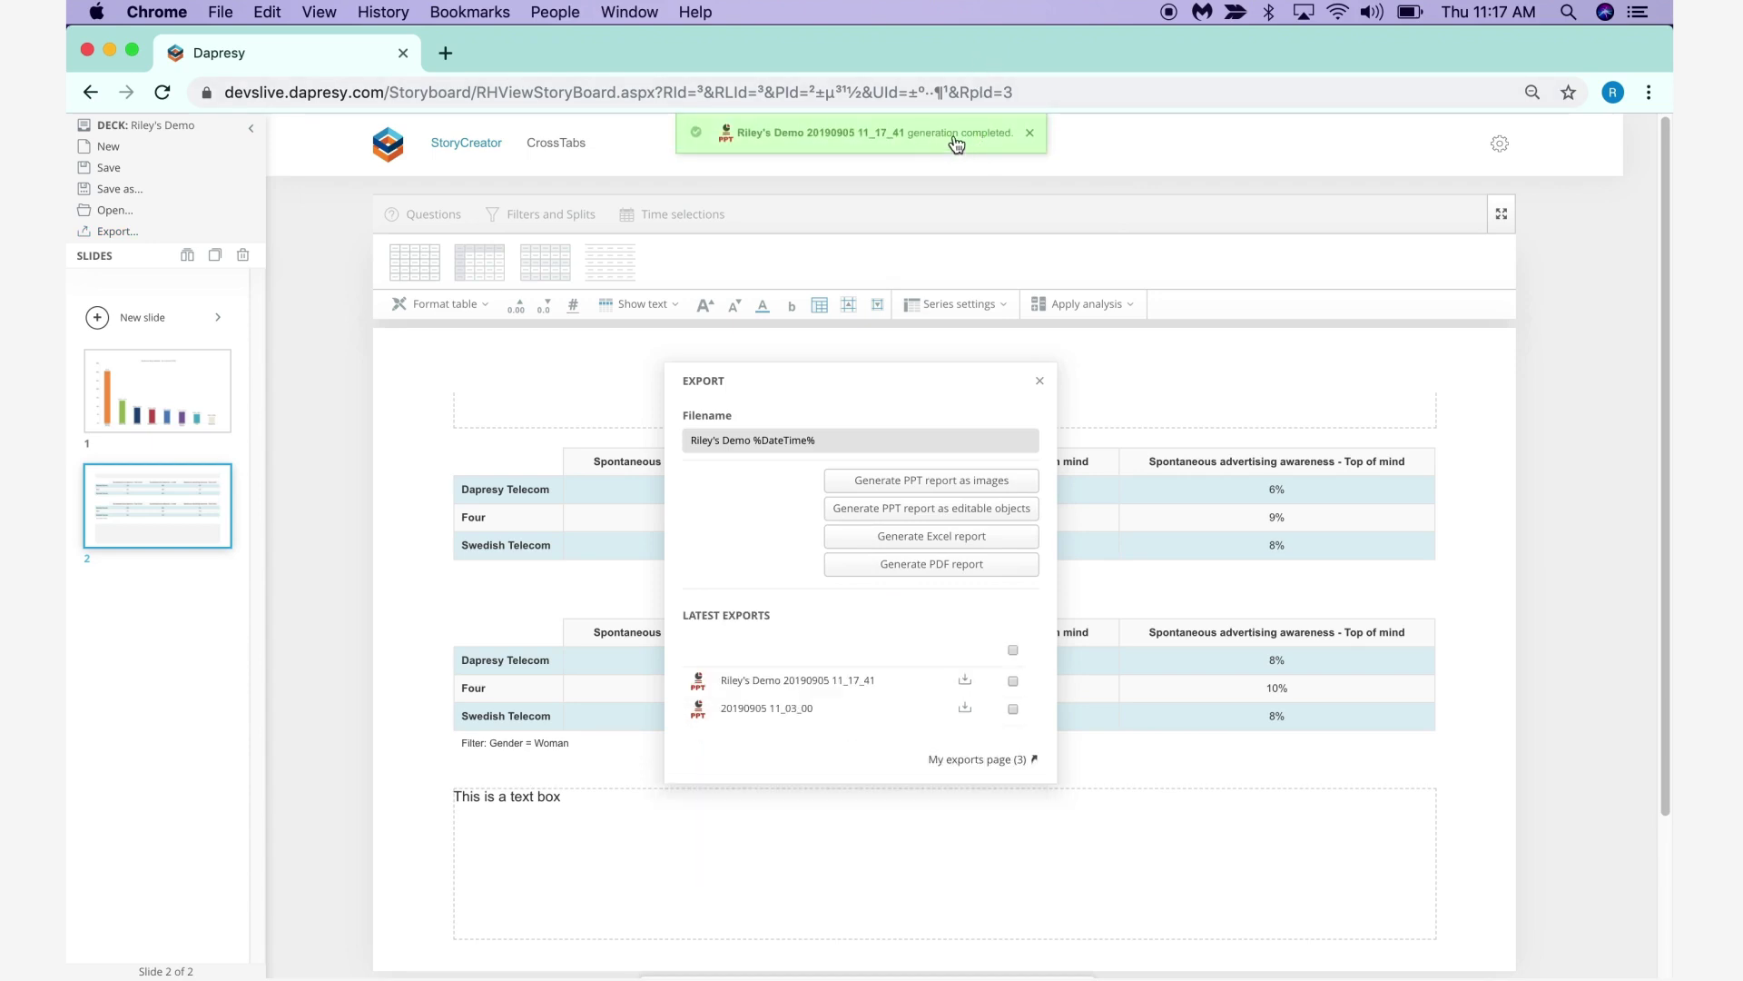
pyautogui.click(805, 680)
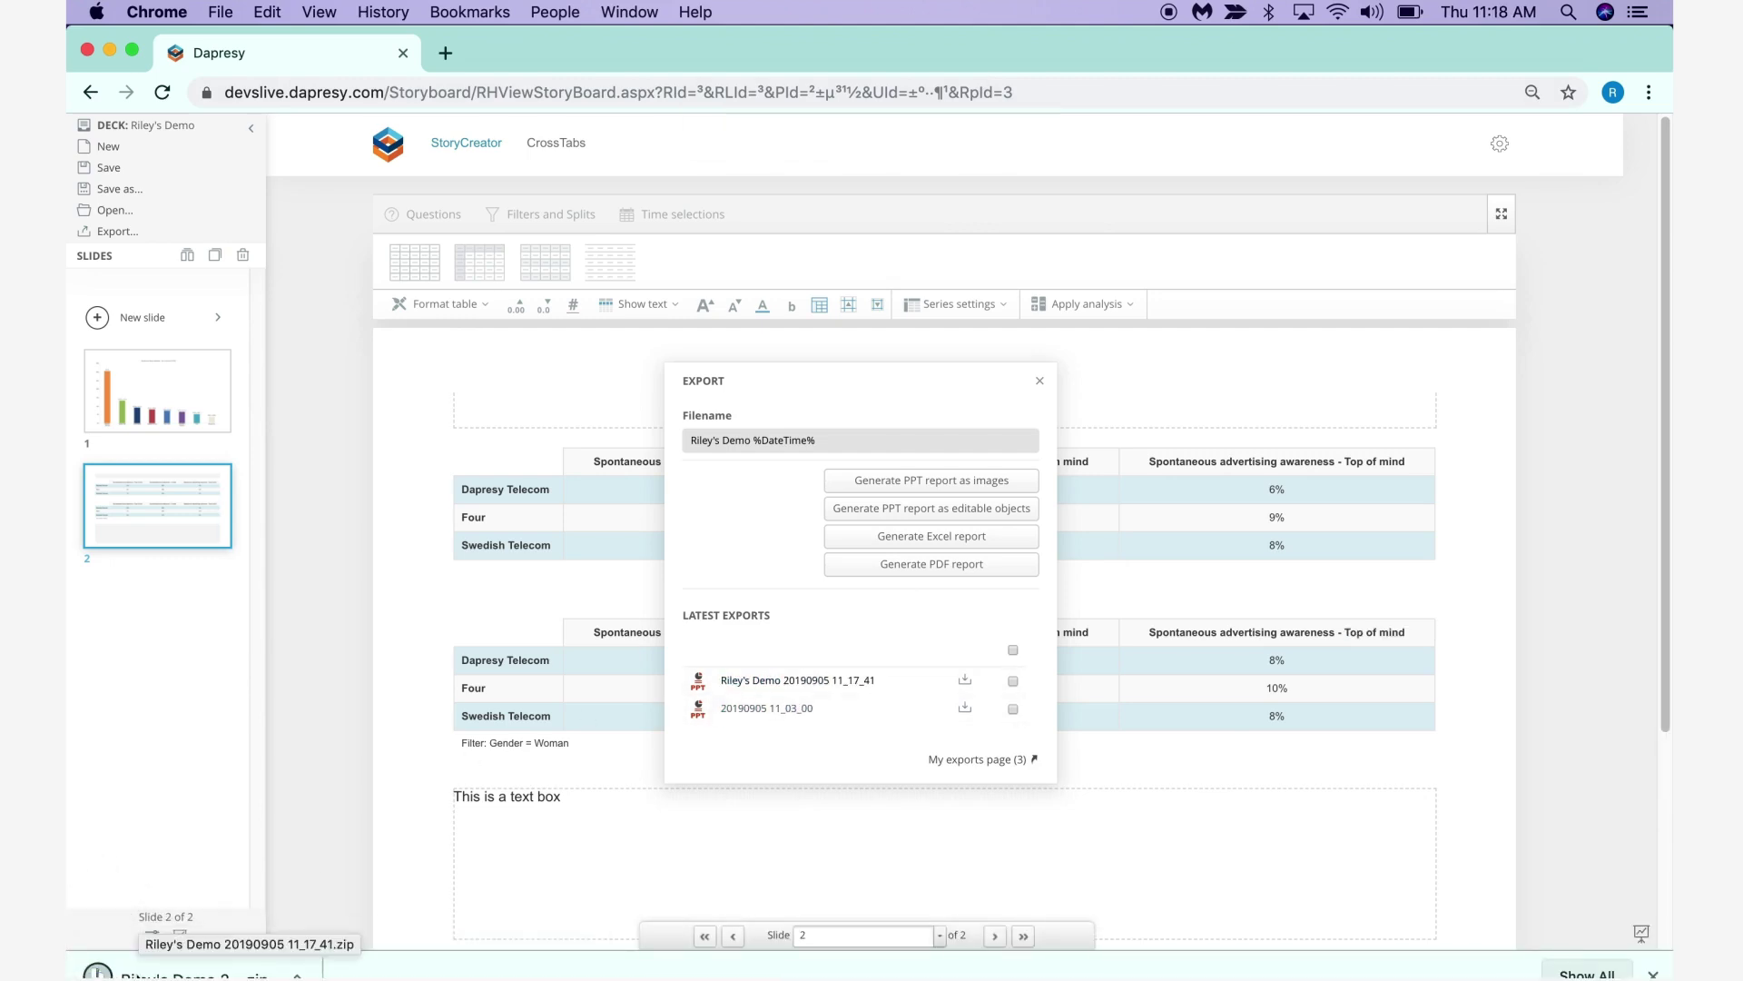
pyautogui.click(182, 970)
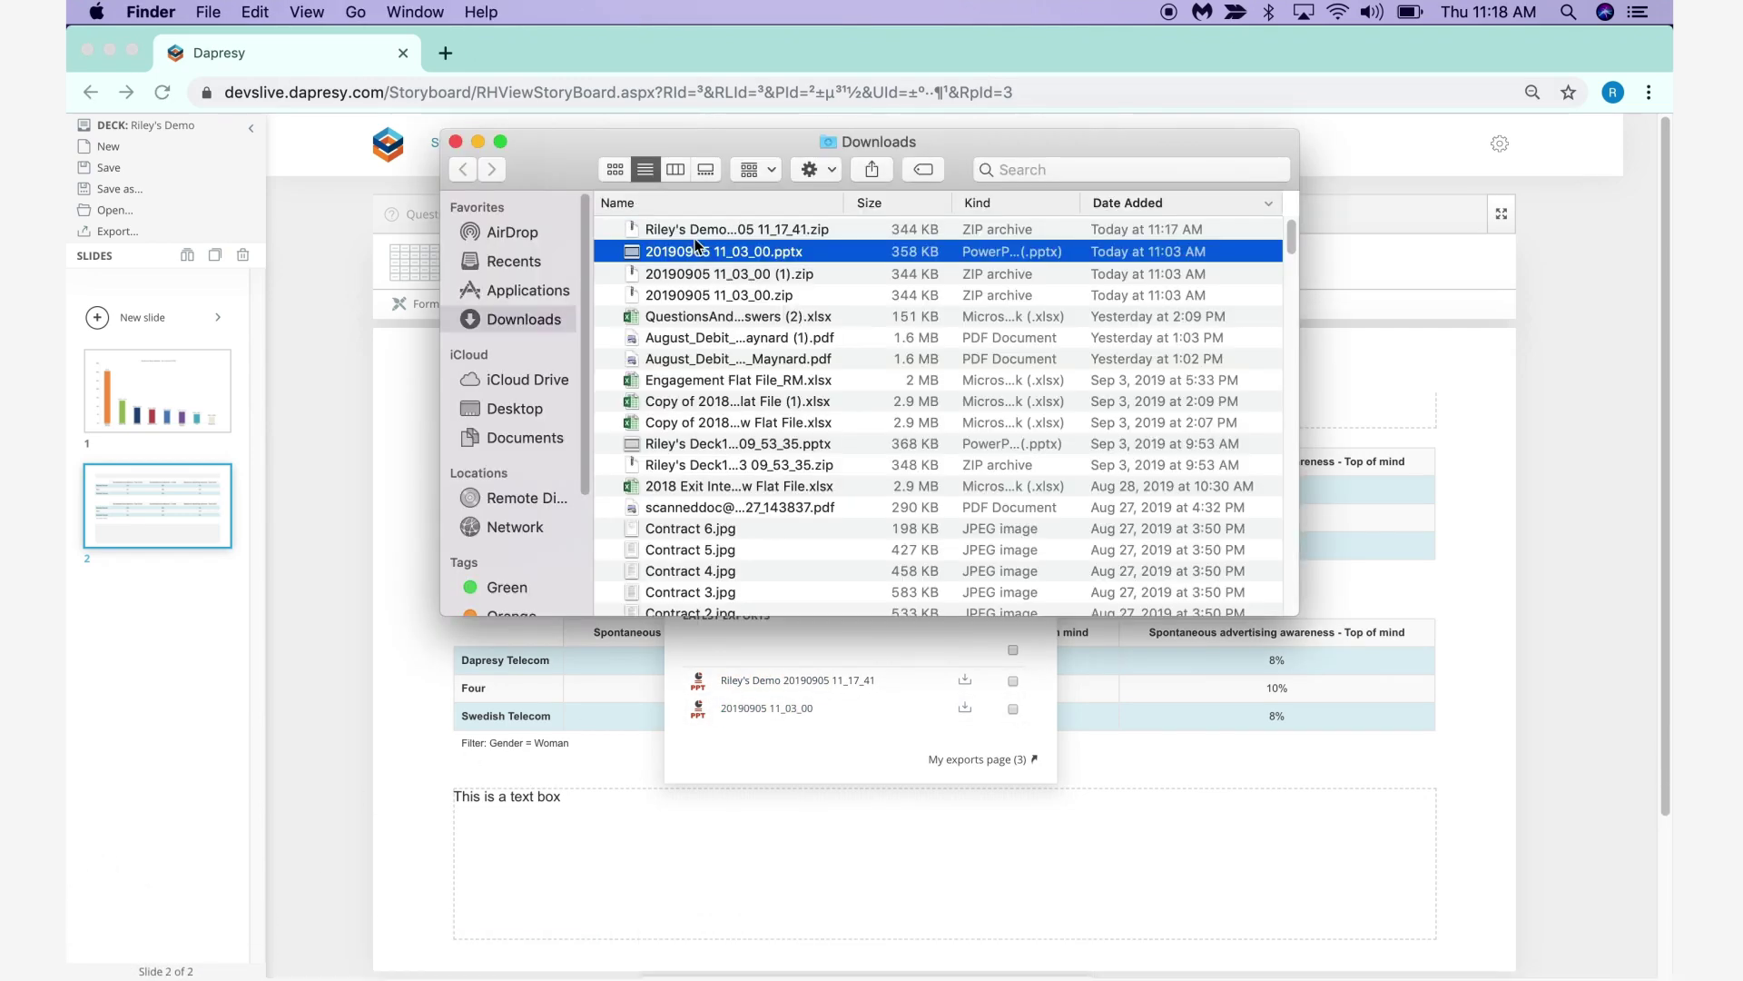
pyautogui.doubleClick(705, 227)
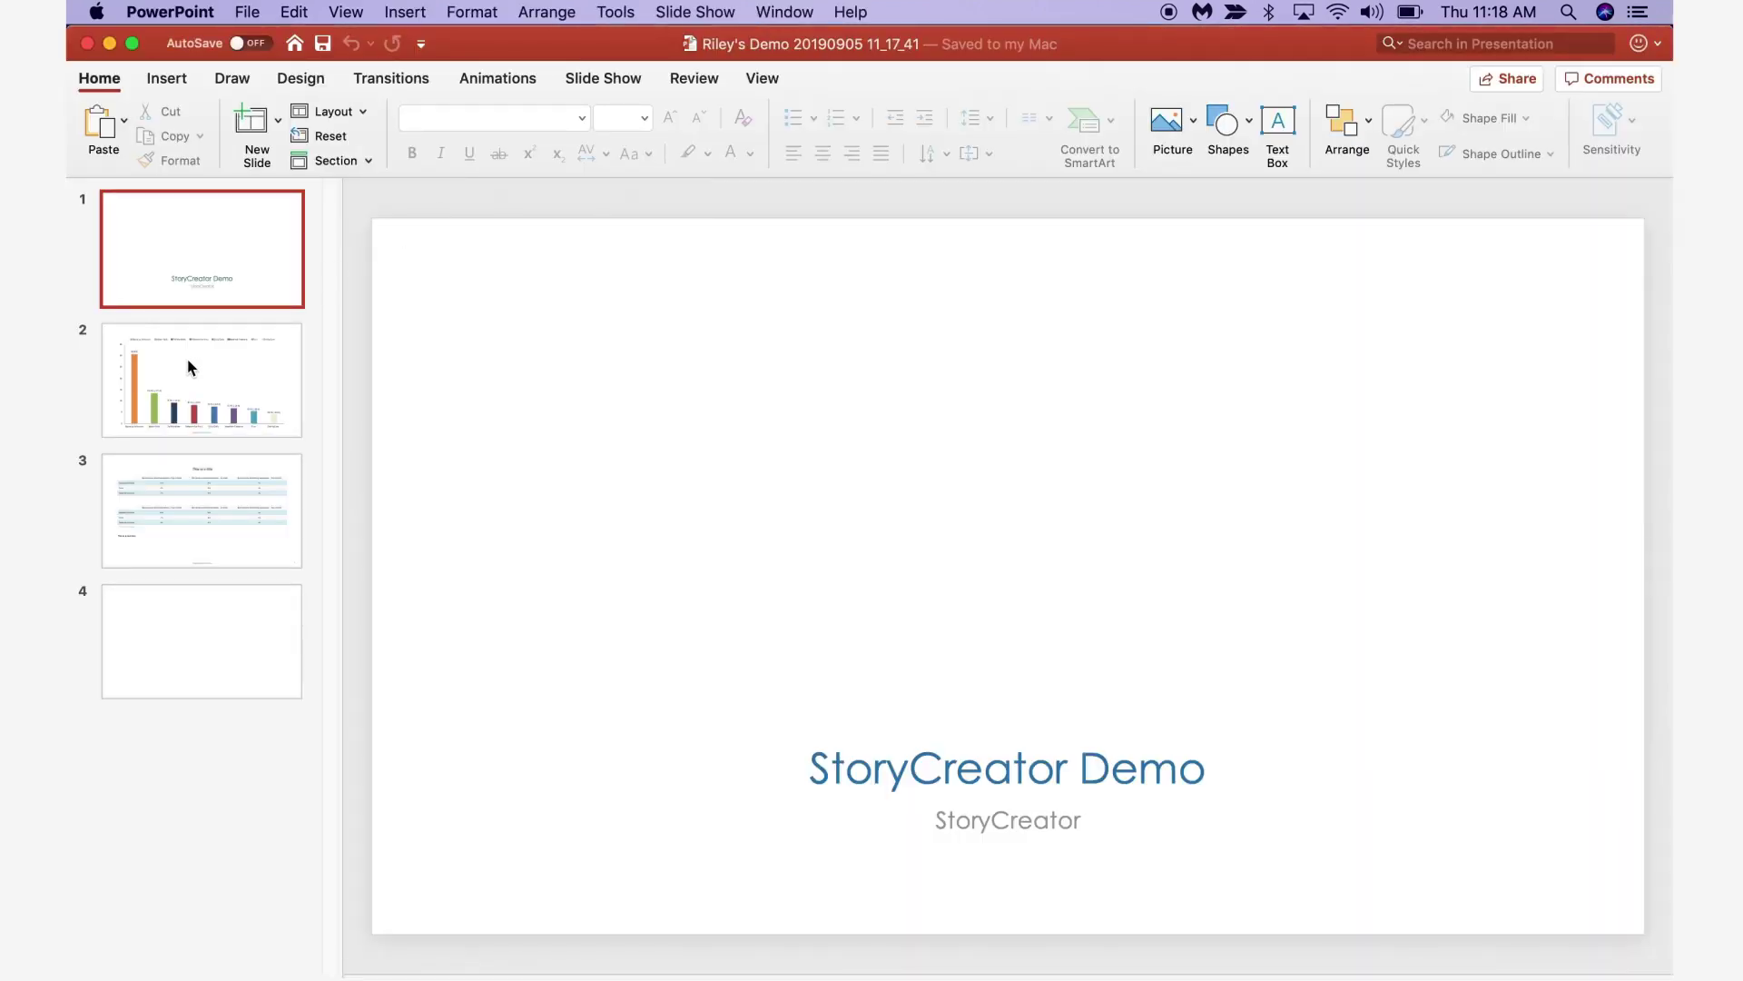
# Step: Apply the striped pale-teal chart style to the brand awareness bar chart on slide 2
pyautogui.click(191, 367)
pyautogui.click(206, 498)
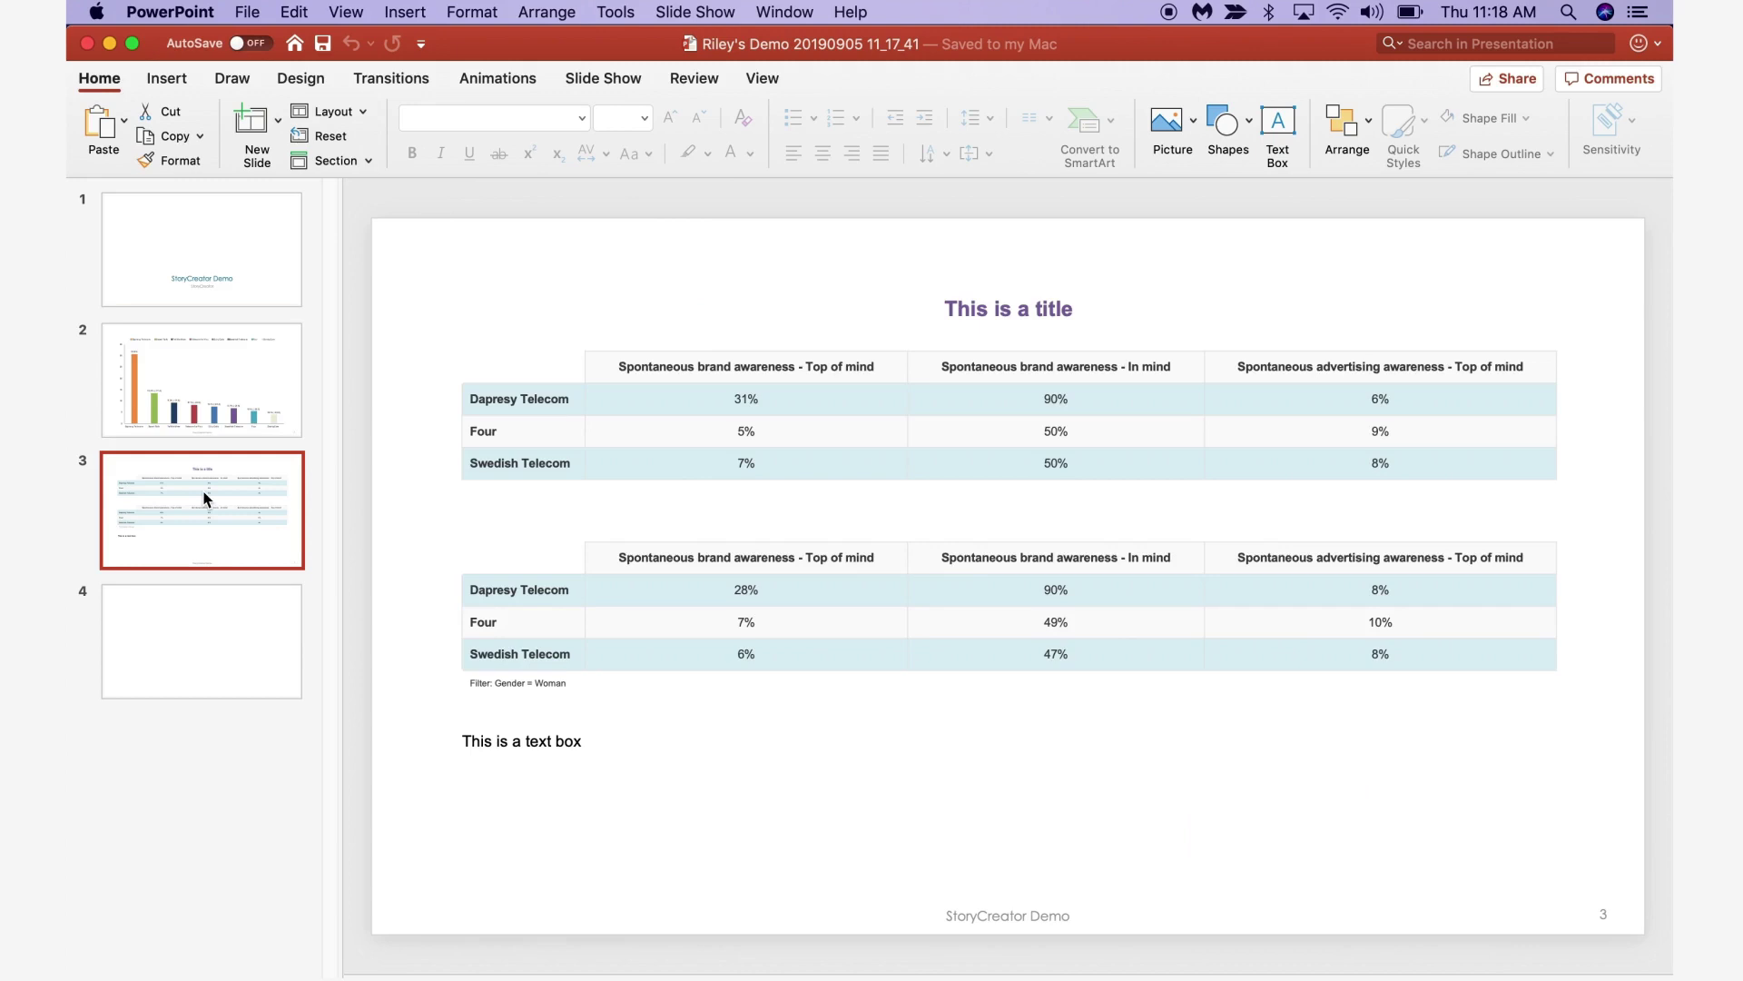
pyautogui.click(258, 370)
pyautogui.click(907, 514)
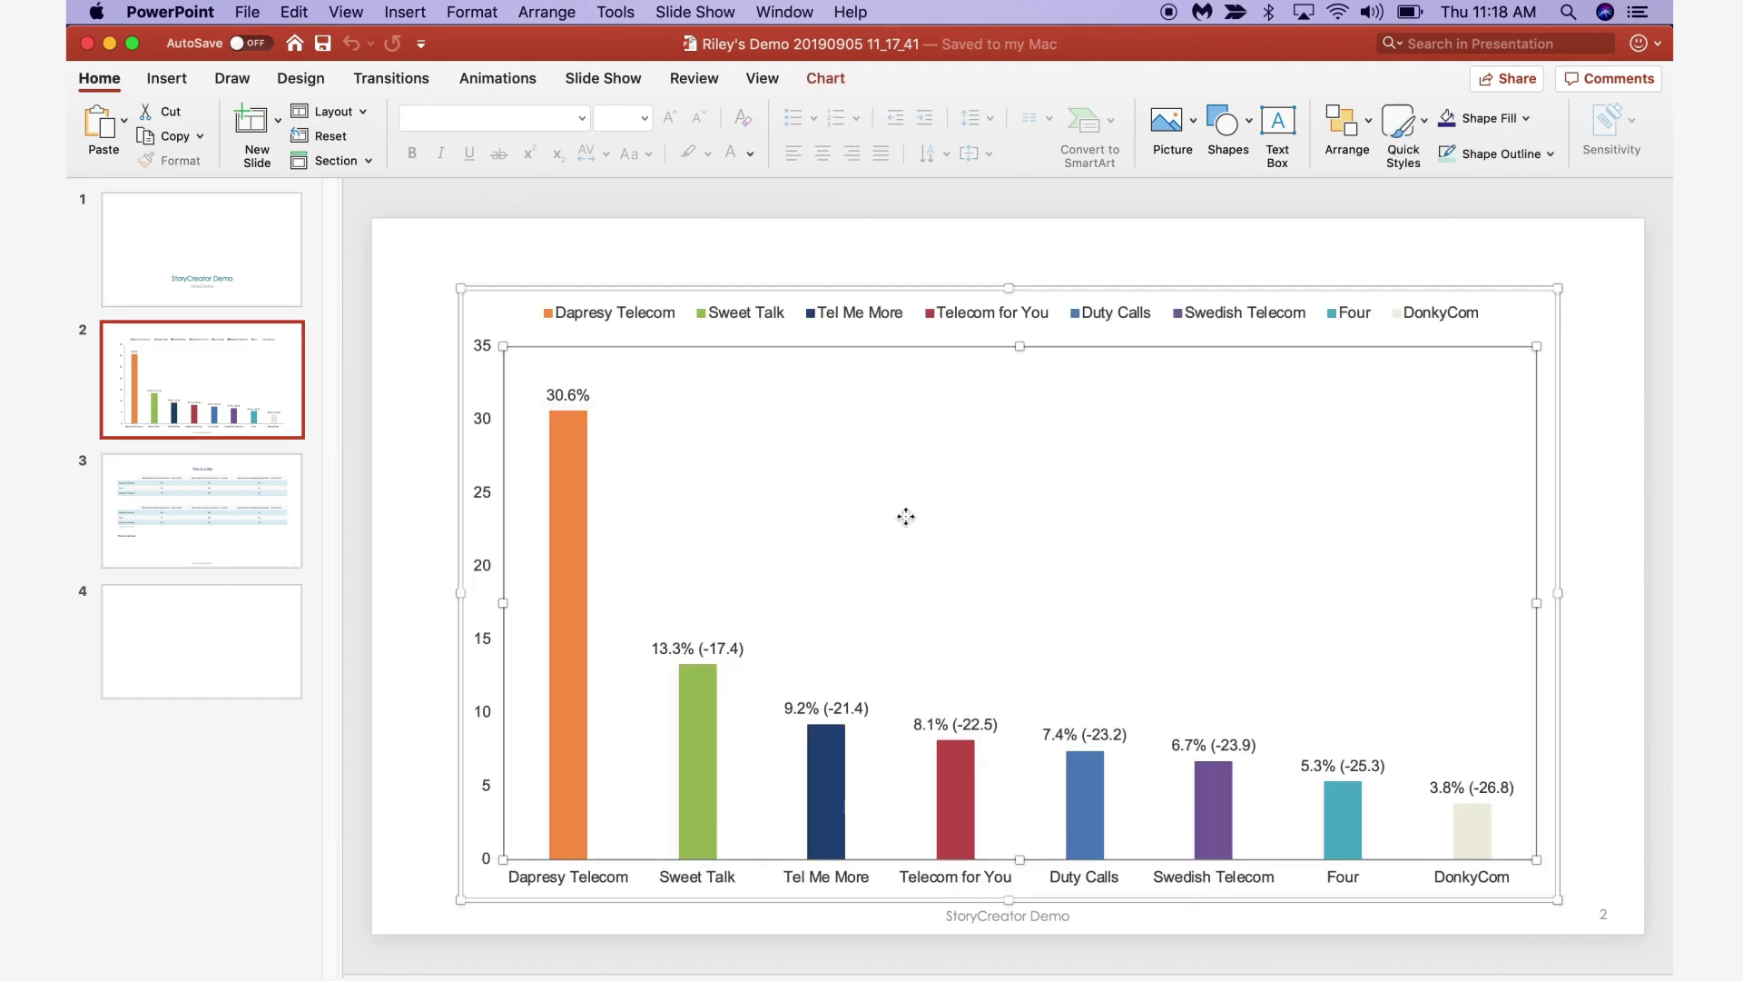
pyautogui.click(851, 78)
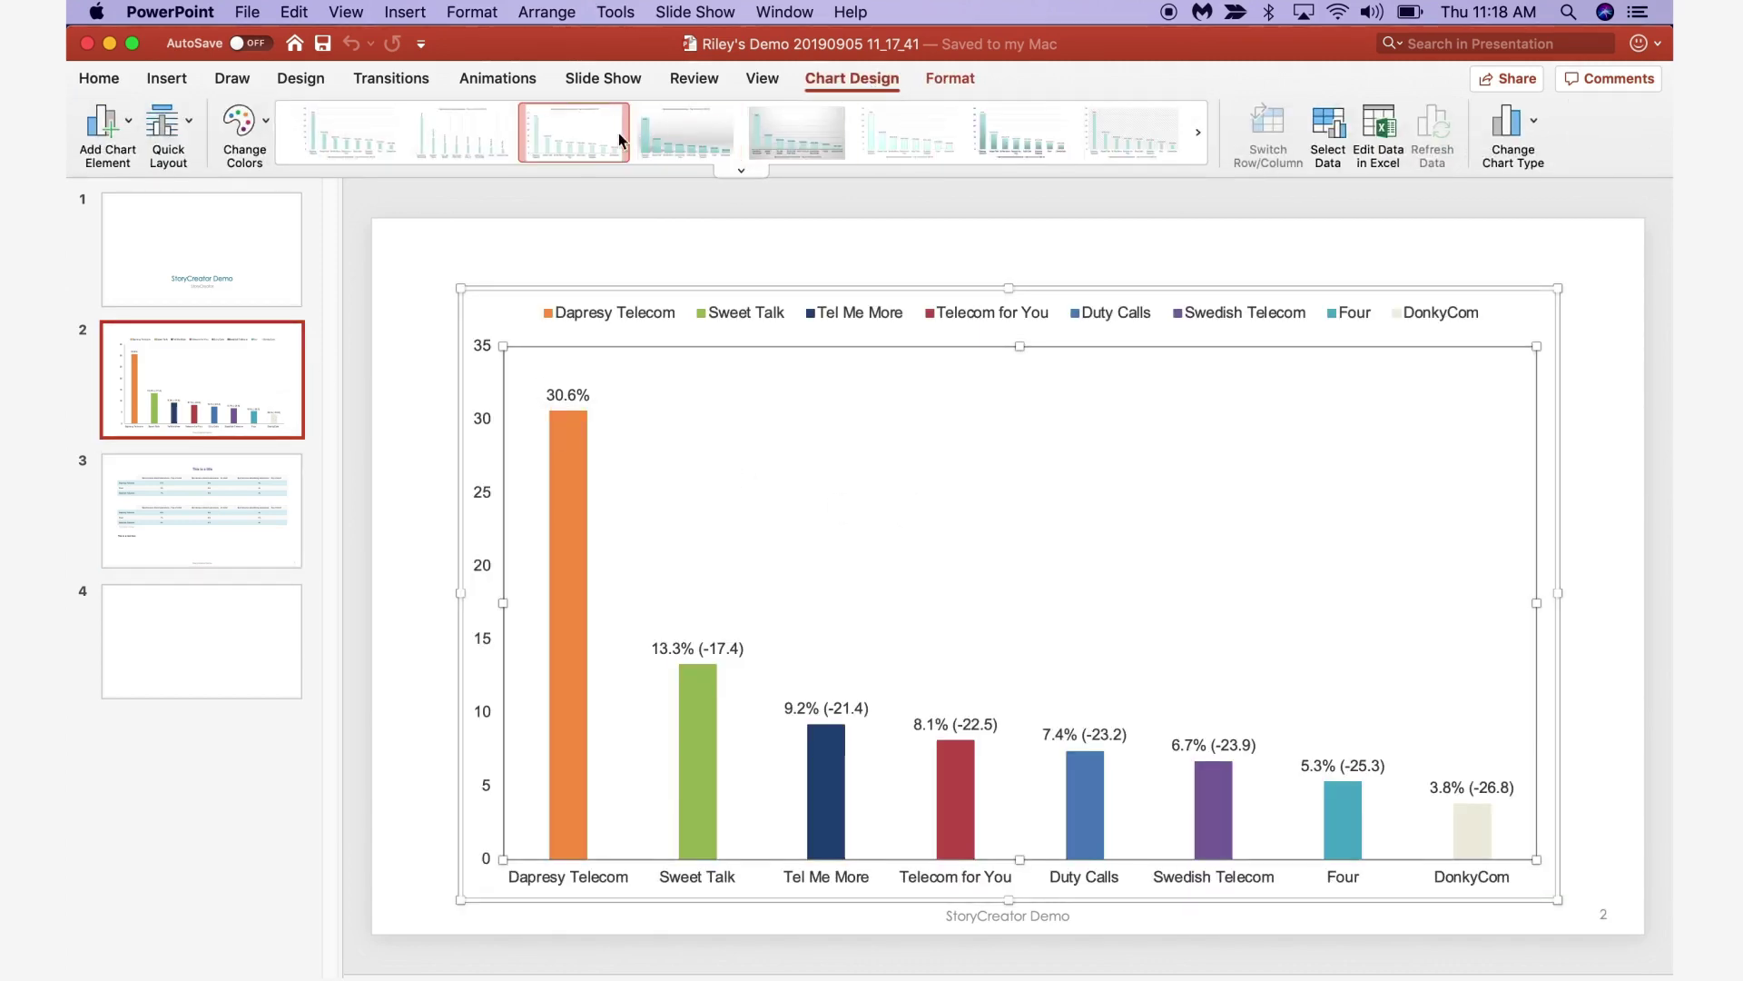
pyautogui.click(499, 147)
pyautogui.click(570, 144)
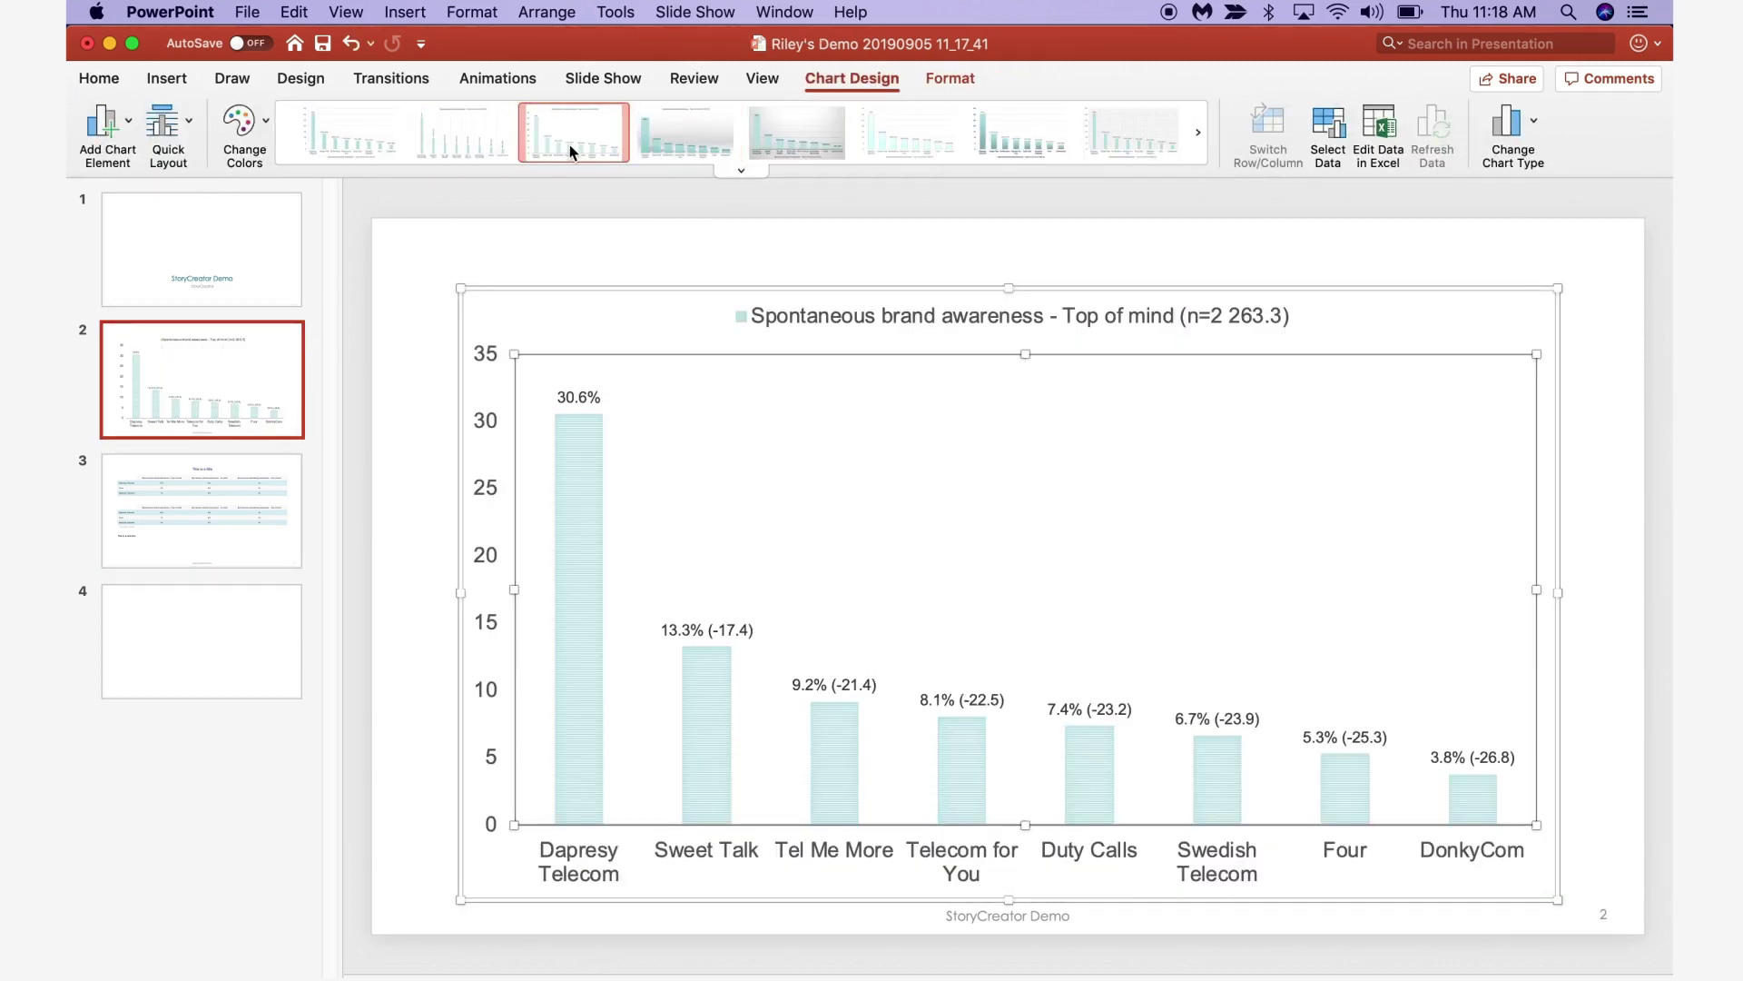
pyautogui.rightClick(1038, 515)
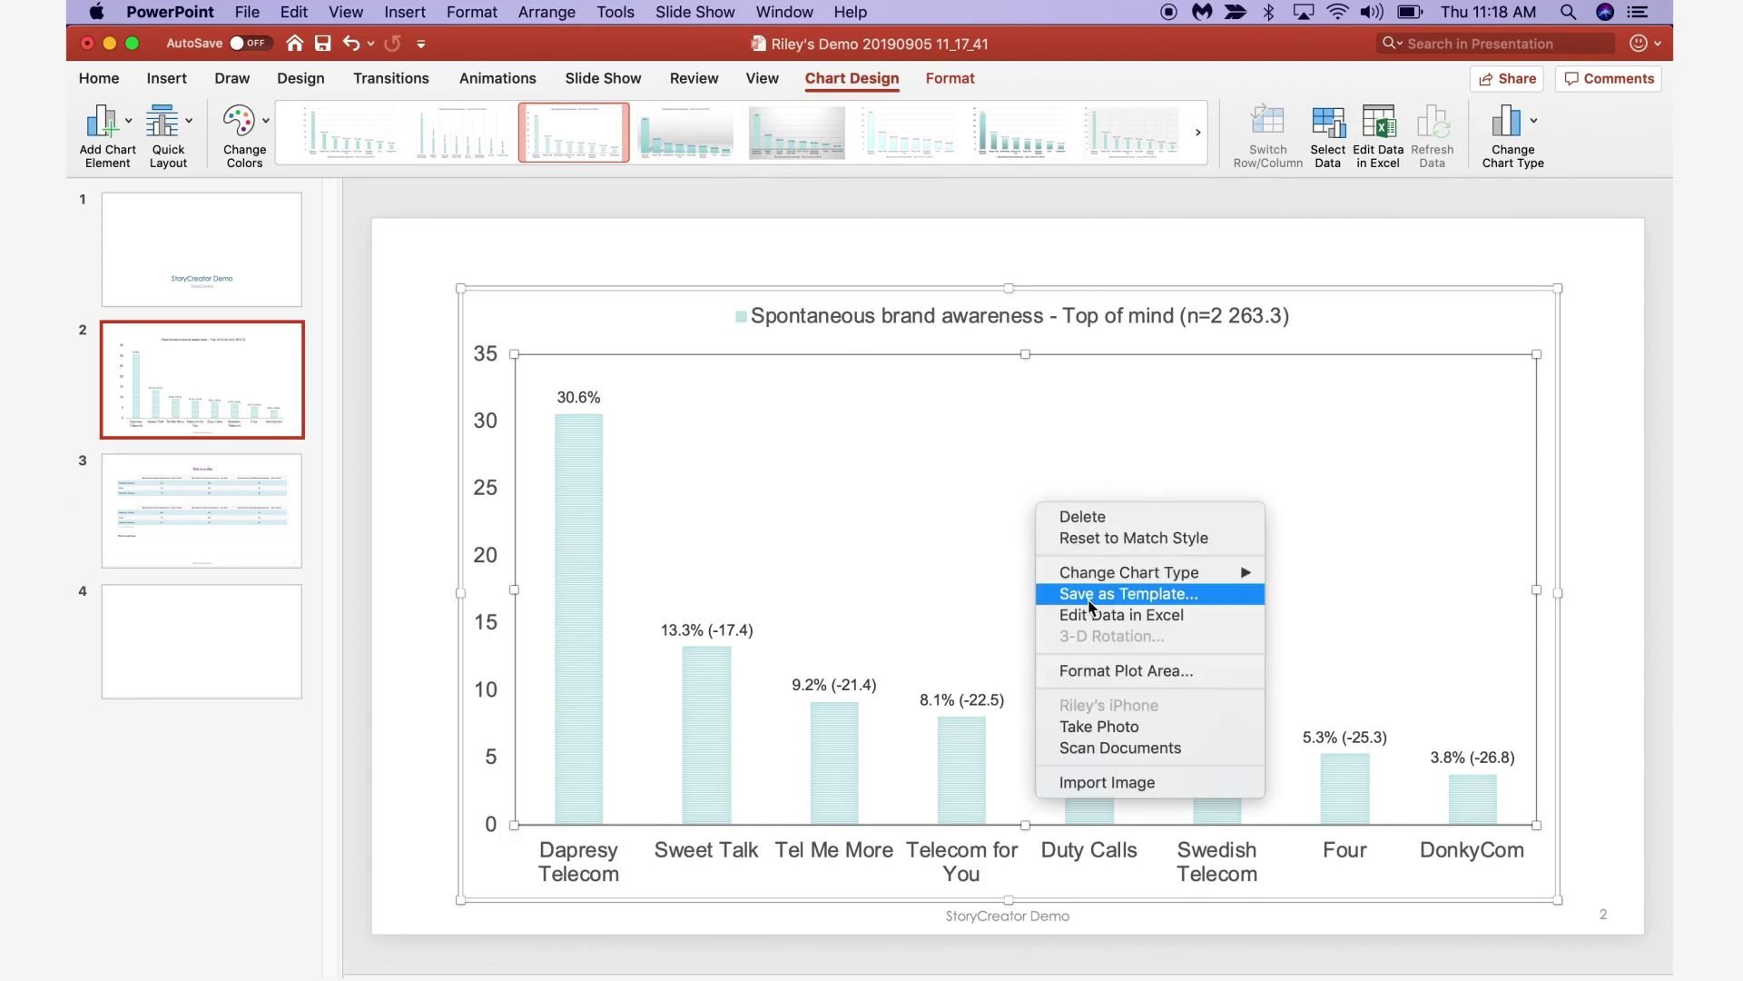
# Step: Change cell B2 (Dapresy Telecom) from 30.6 to 75 in the chart data, then return to Dapresy
pyautogui.click(1120, 618)
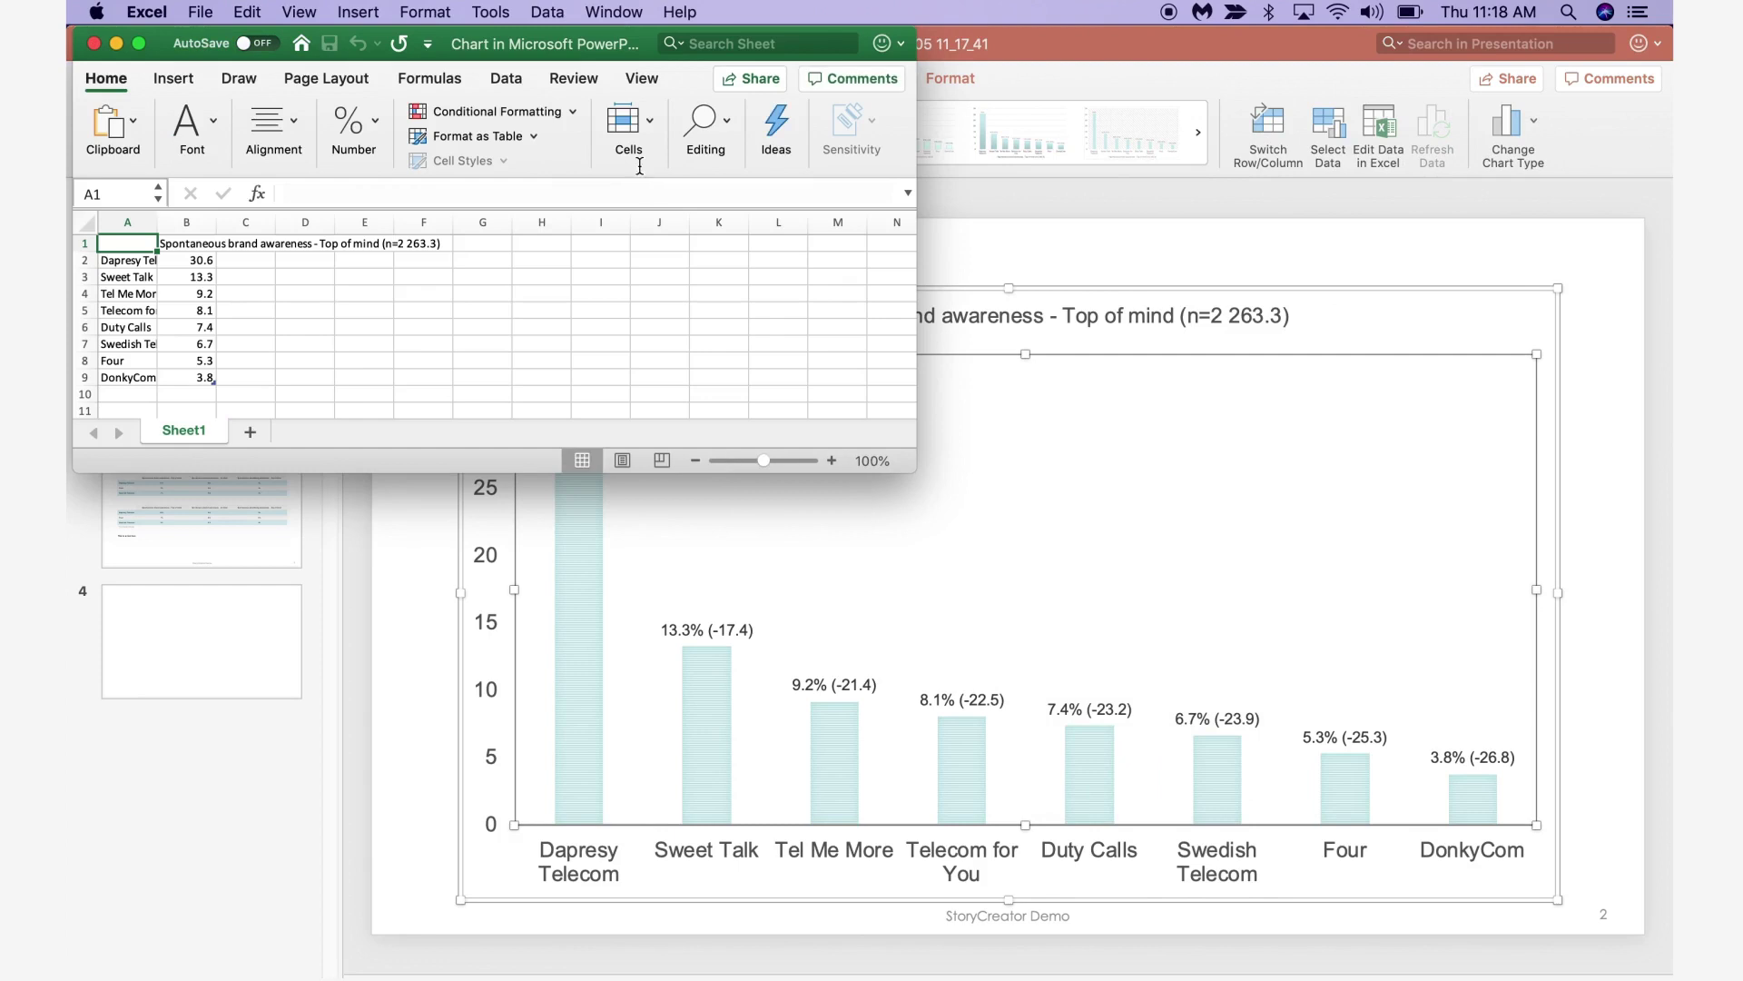
pyautogui.moveTo(651, 46); pyautogui.dragTo(1273, 47)
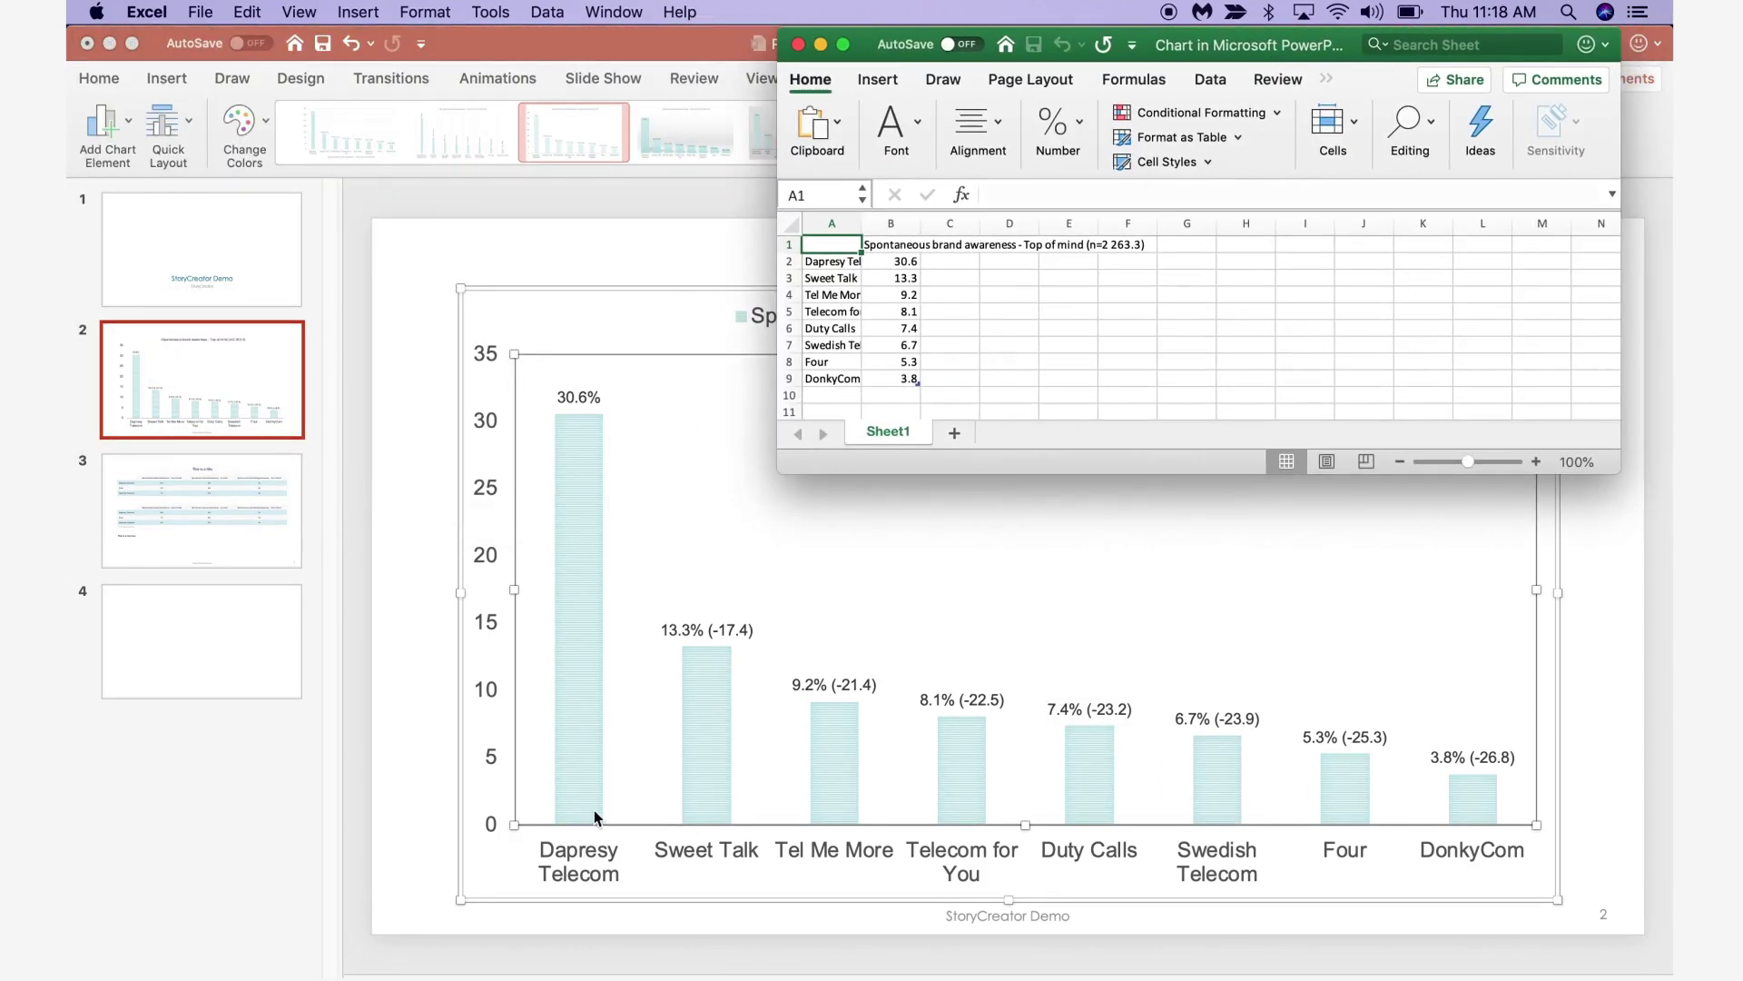
pyautogui.click(902, 262)
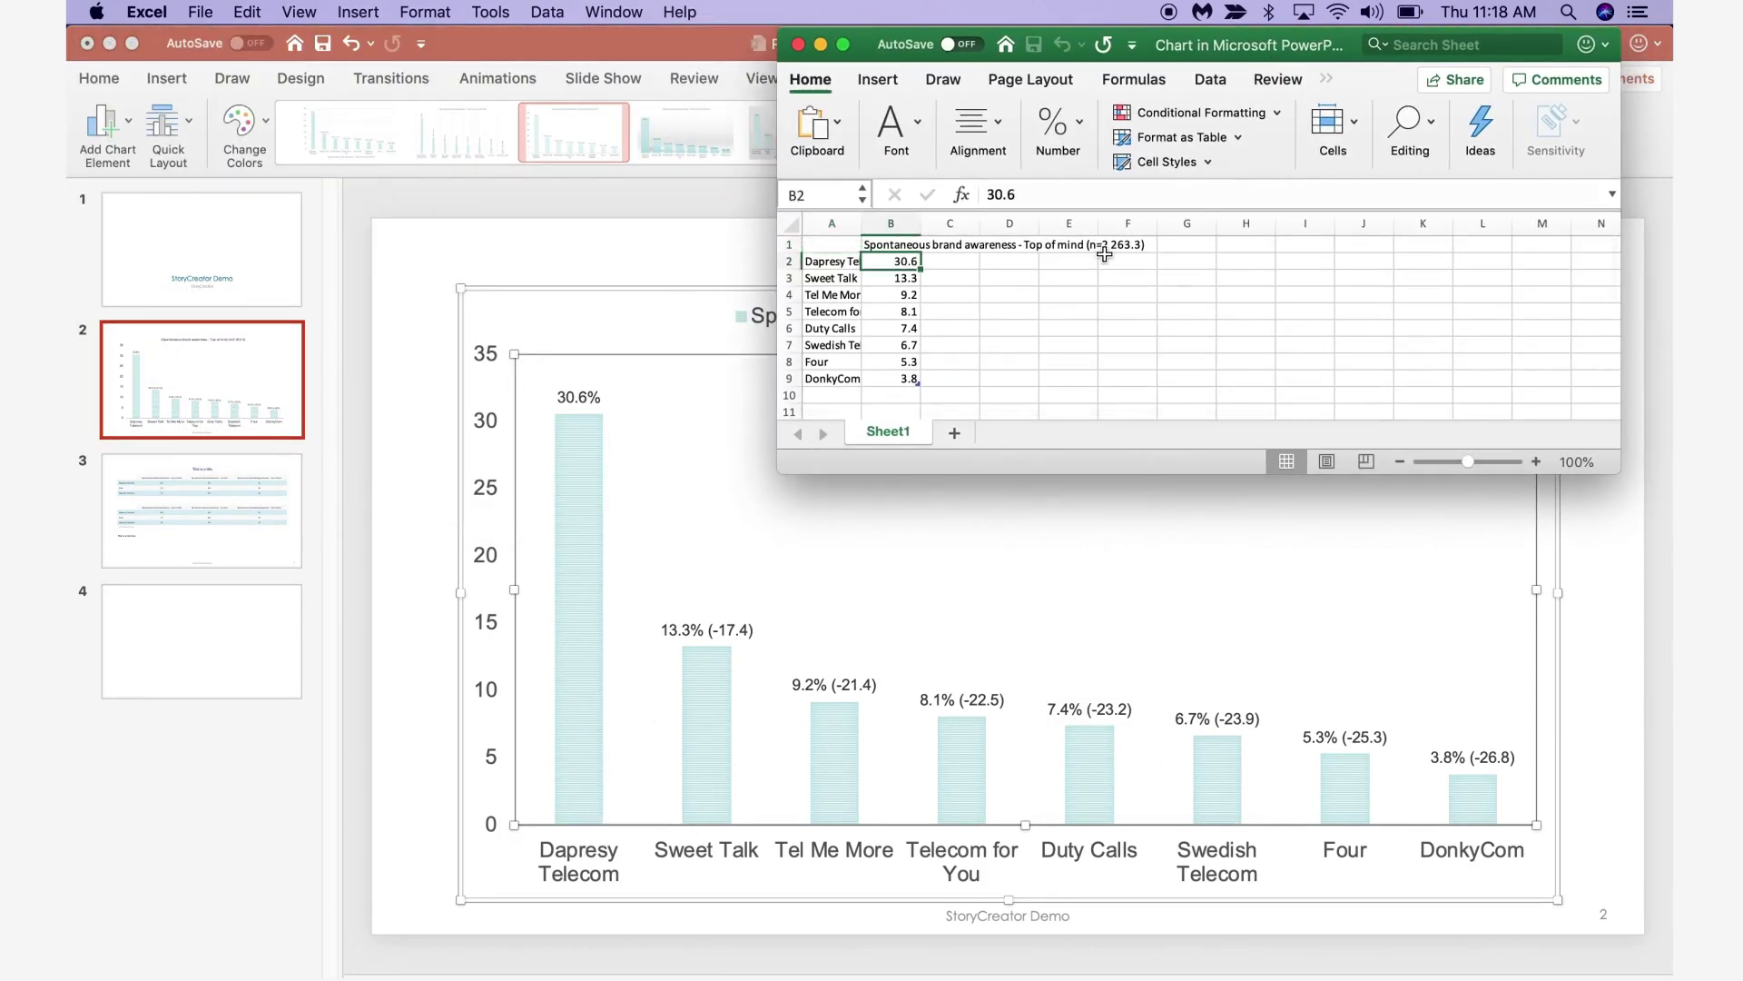
pyautogui.write('75')
pyautogui.click(1068, 277)
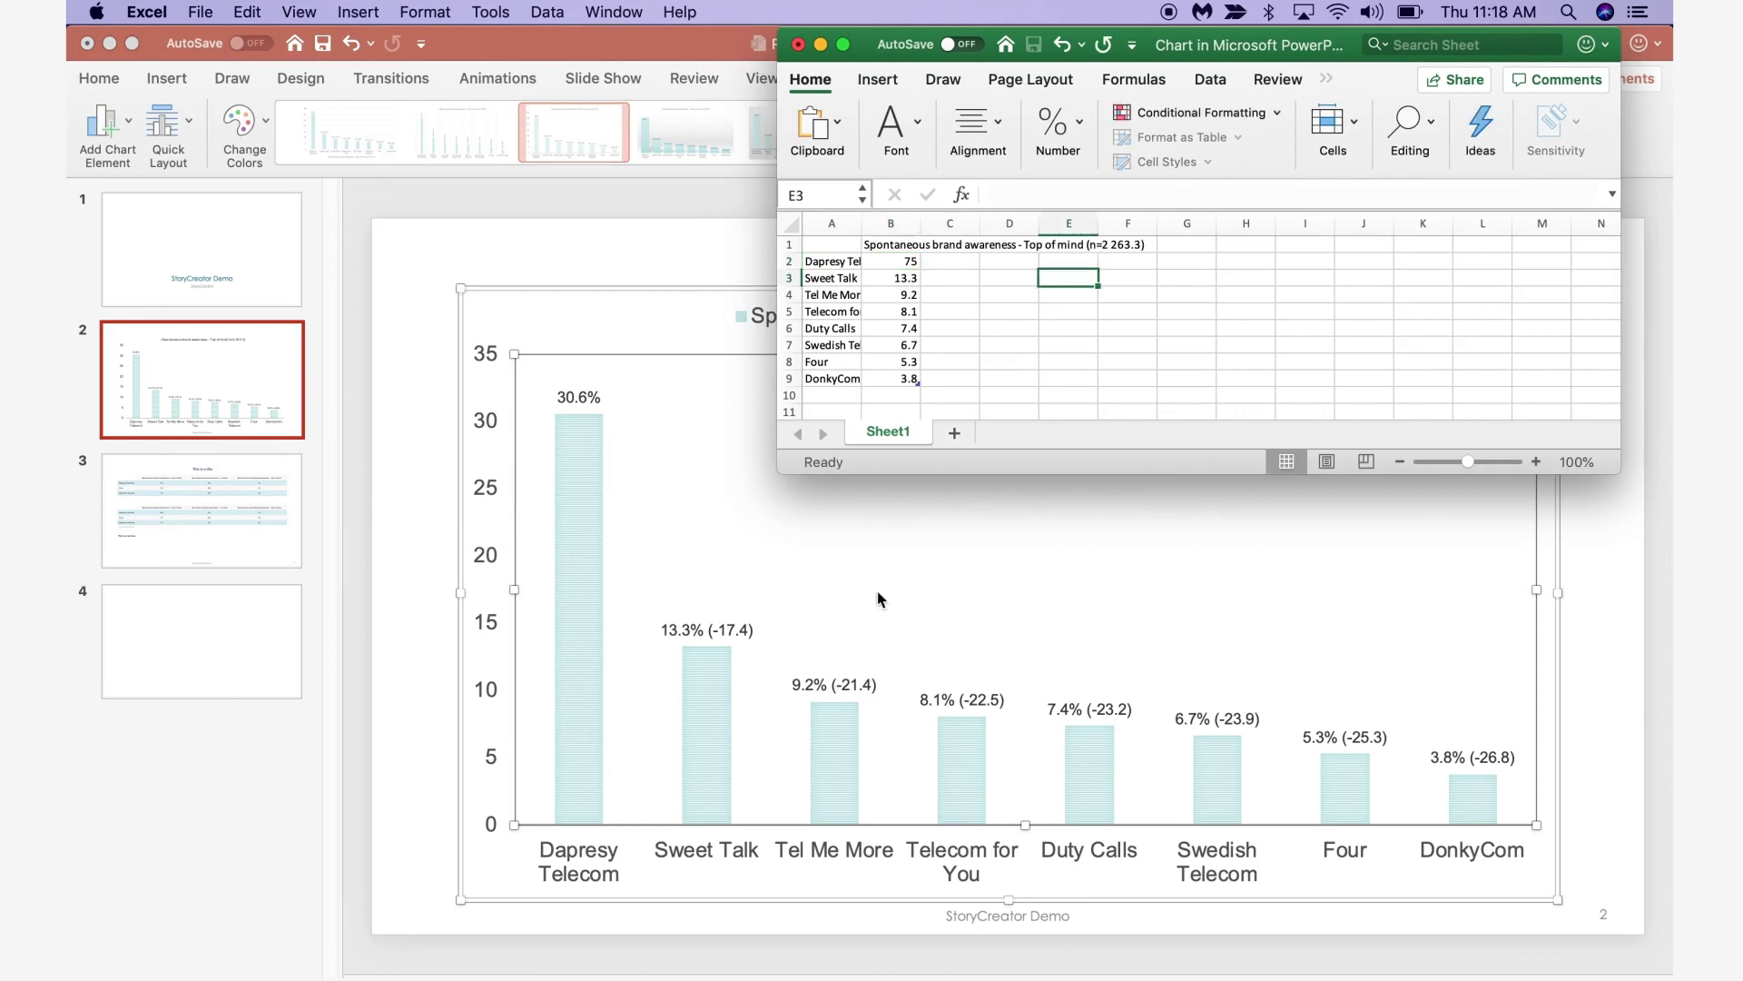
pyautogui.click(673, 471)
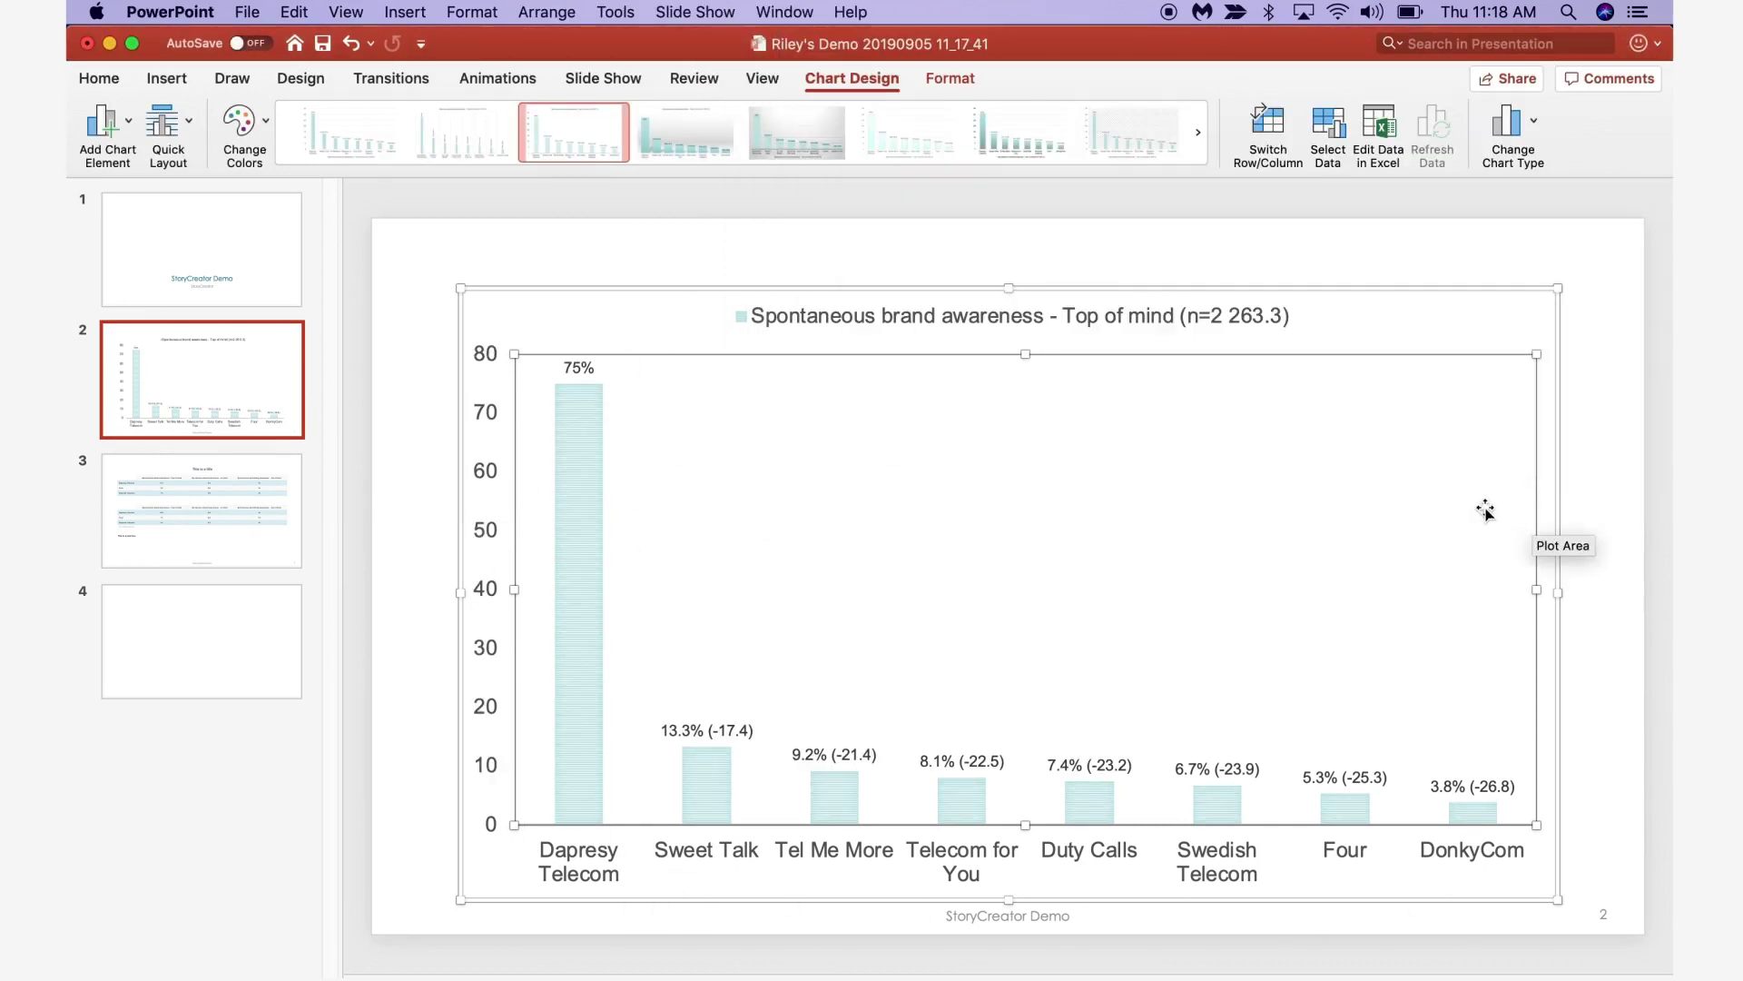
pyautogui.moveTo(566, 463)
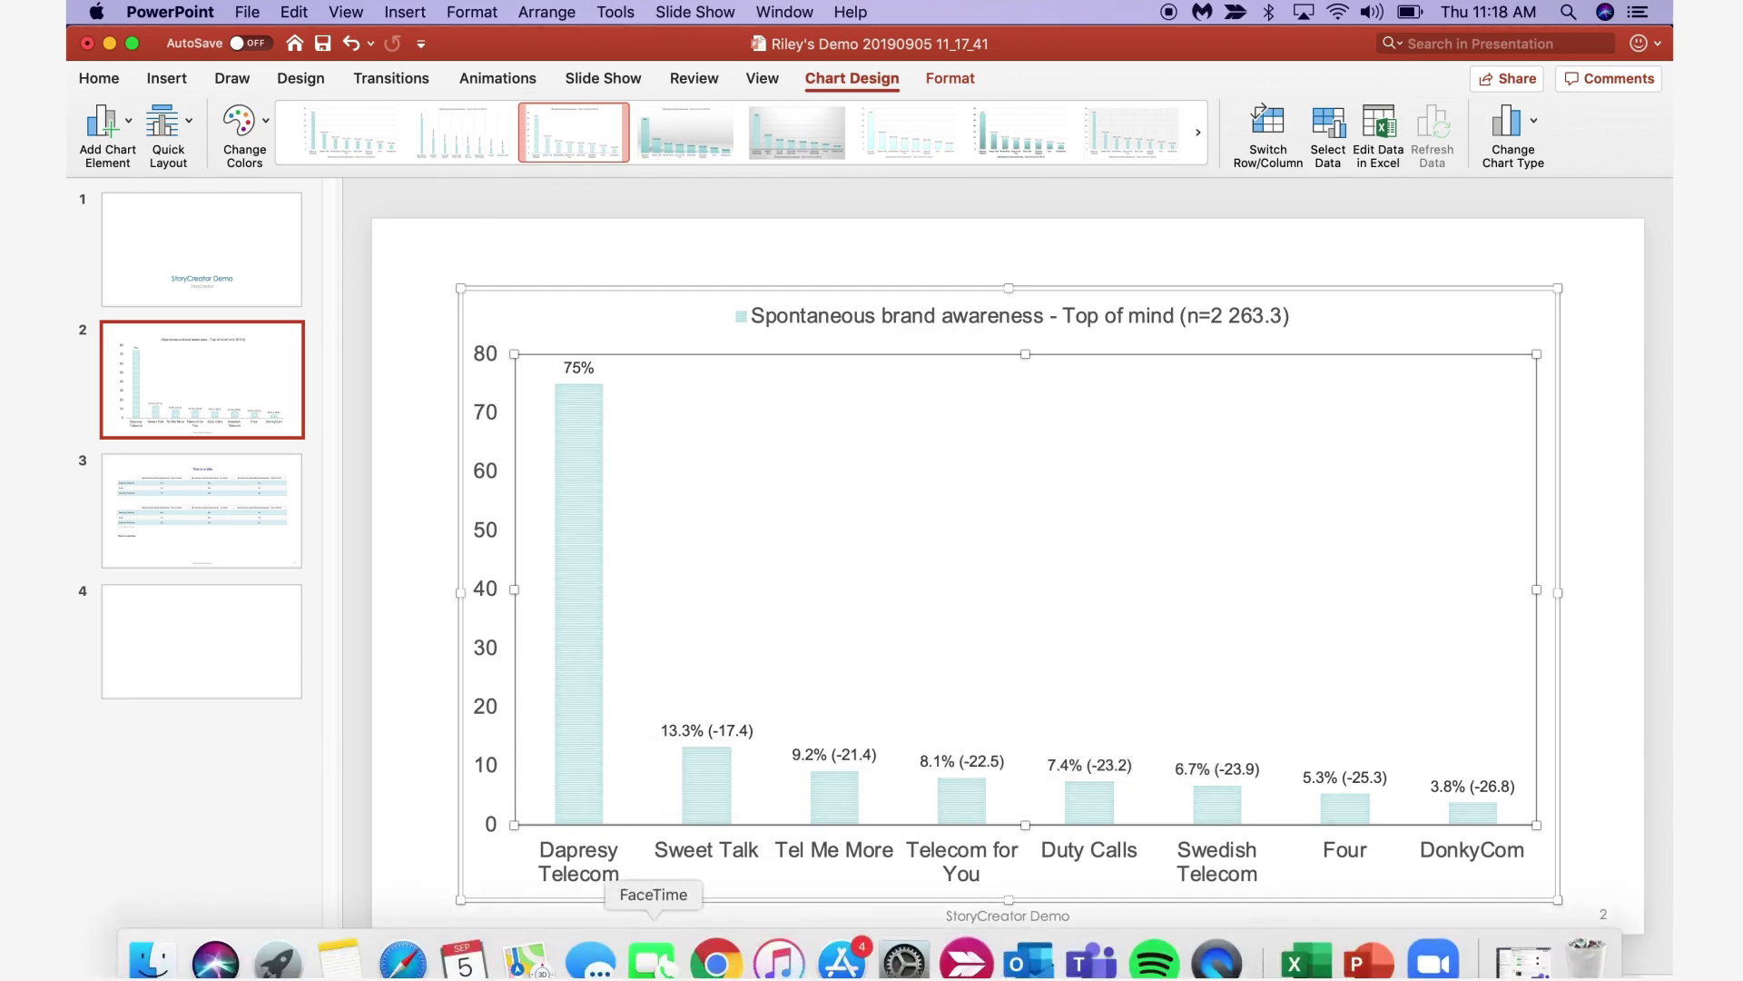
pyautogui.click(716, 955)
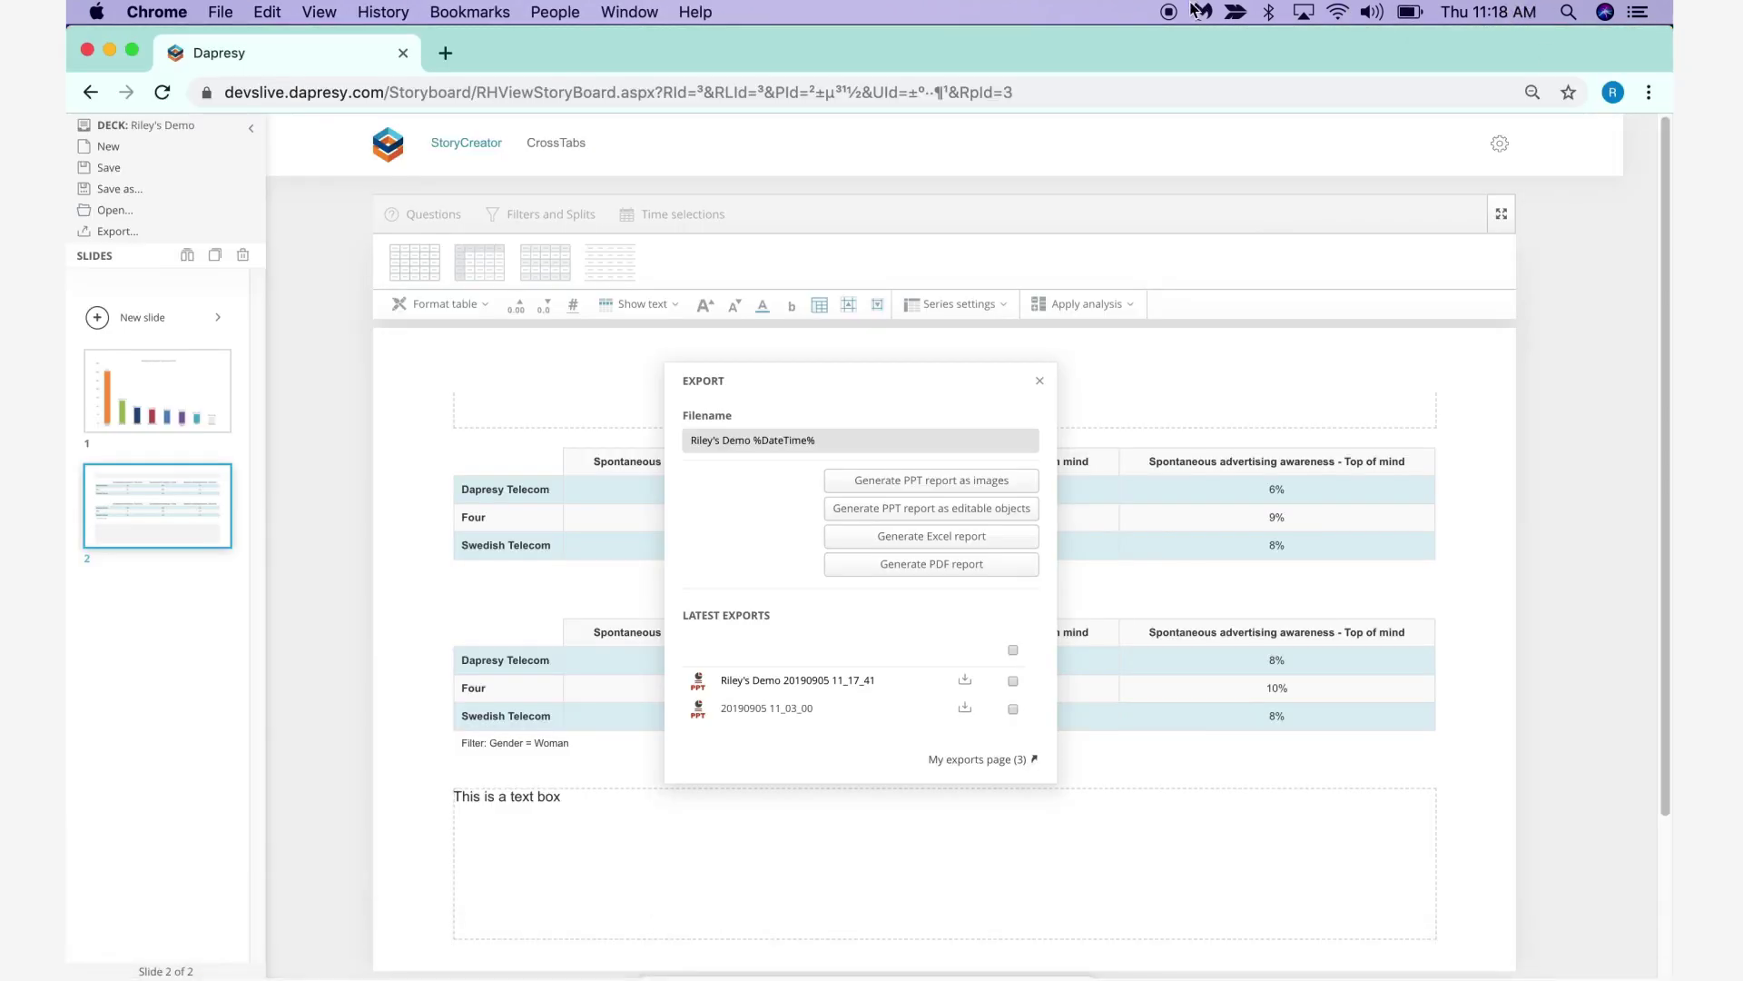